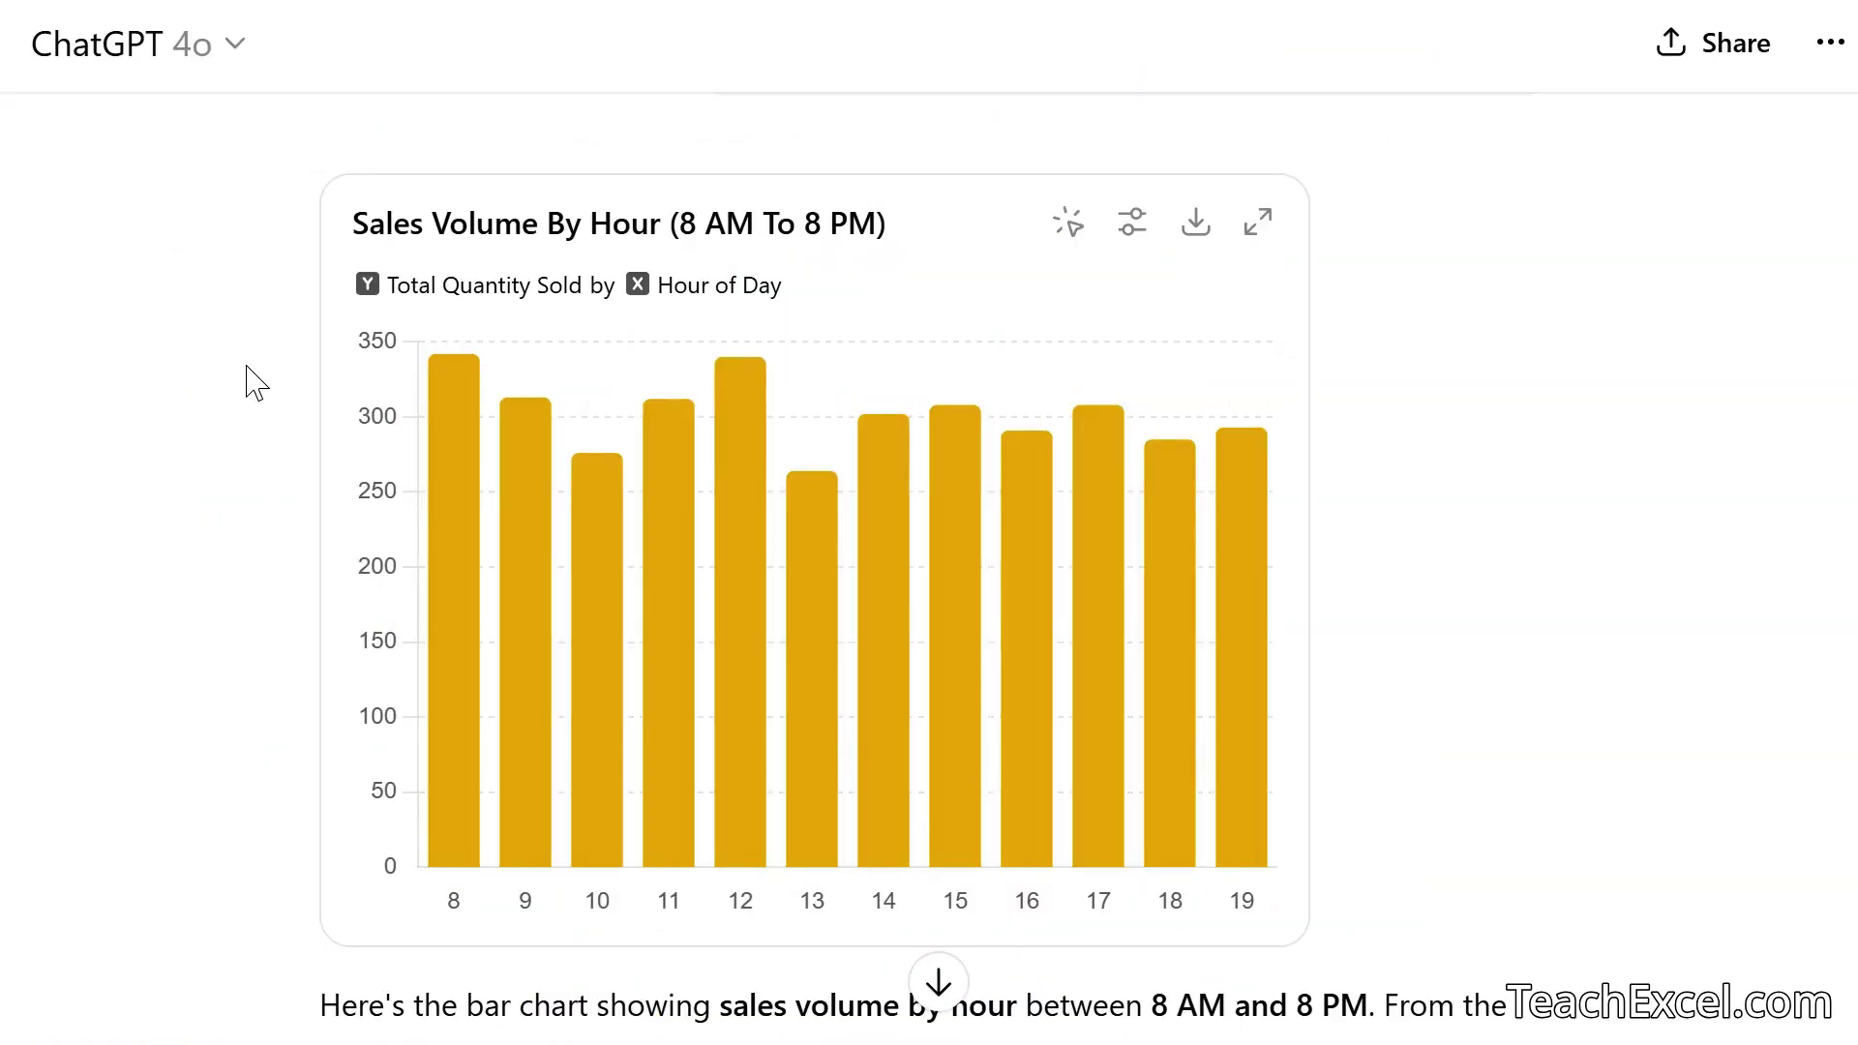
# Review the bar chart of sales volume by hour and the summary of possible reasons for the busy periods
pyautogui.scroll(-1, 253, 382)
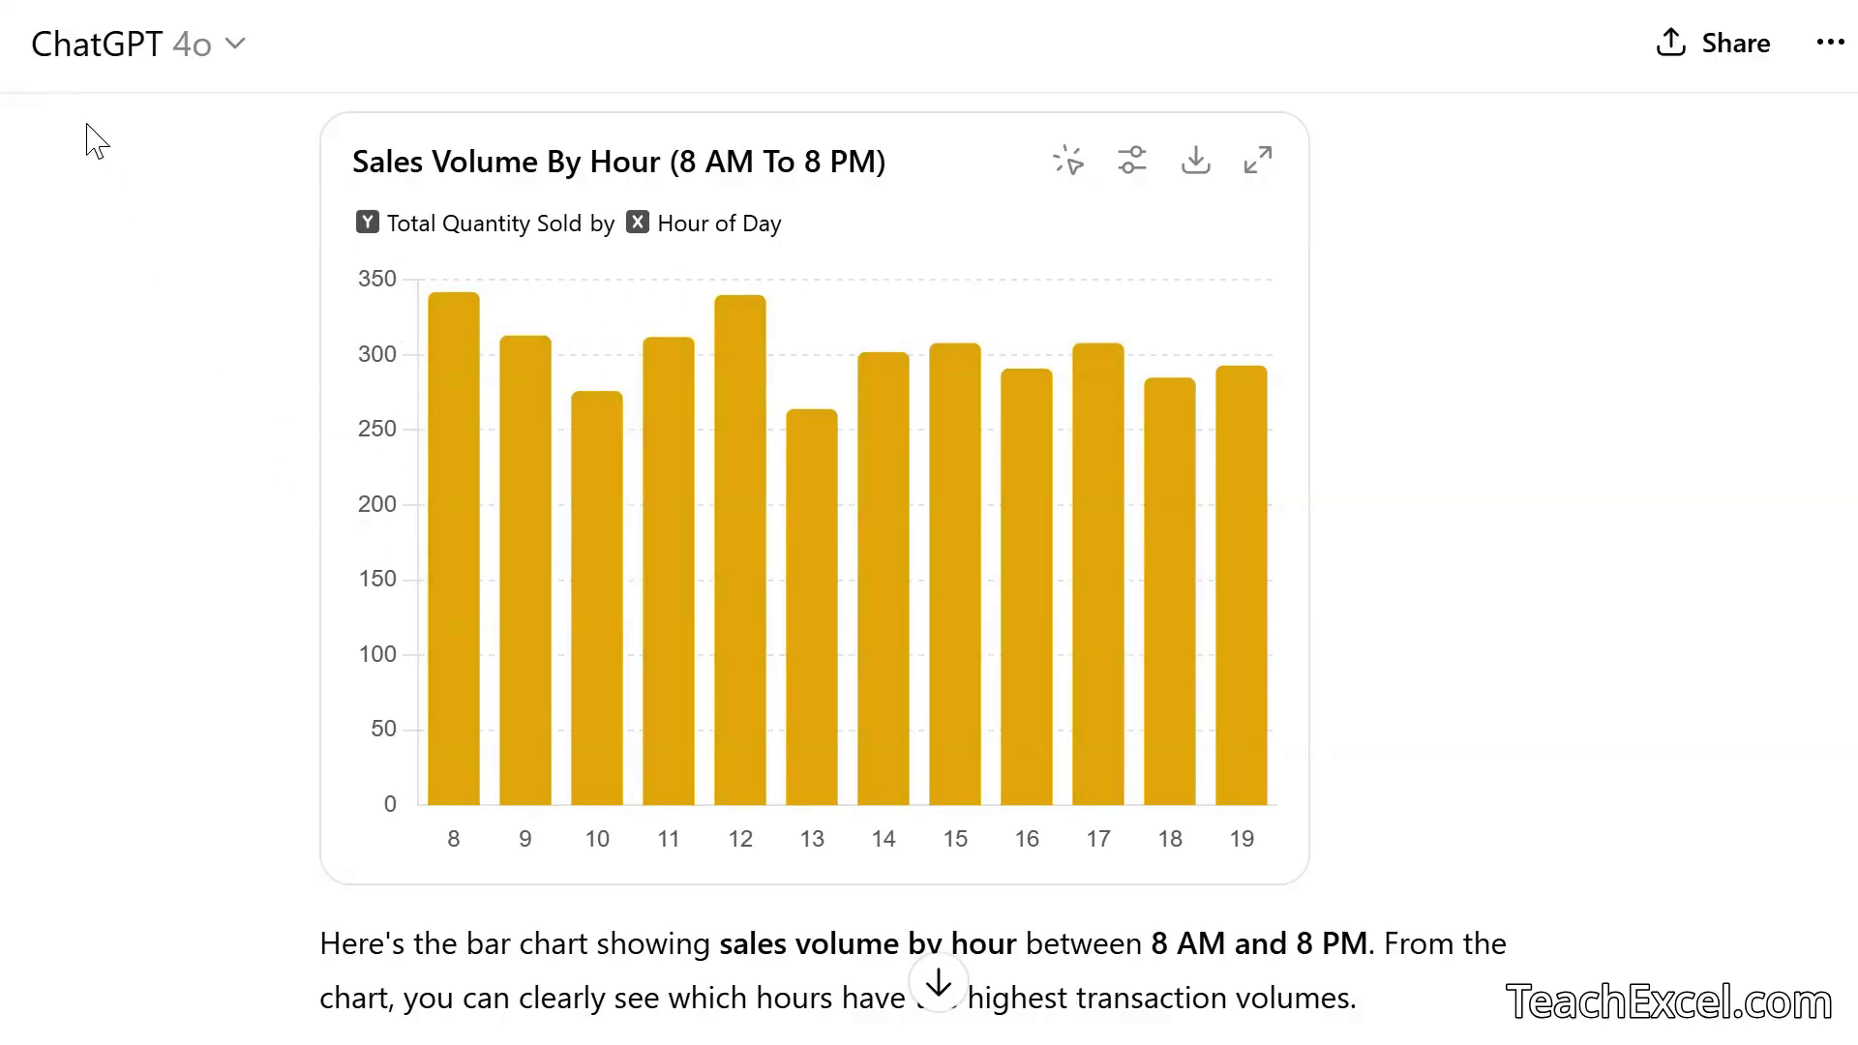
pyautogui.scroll(-5, 211, 661)
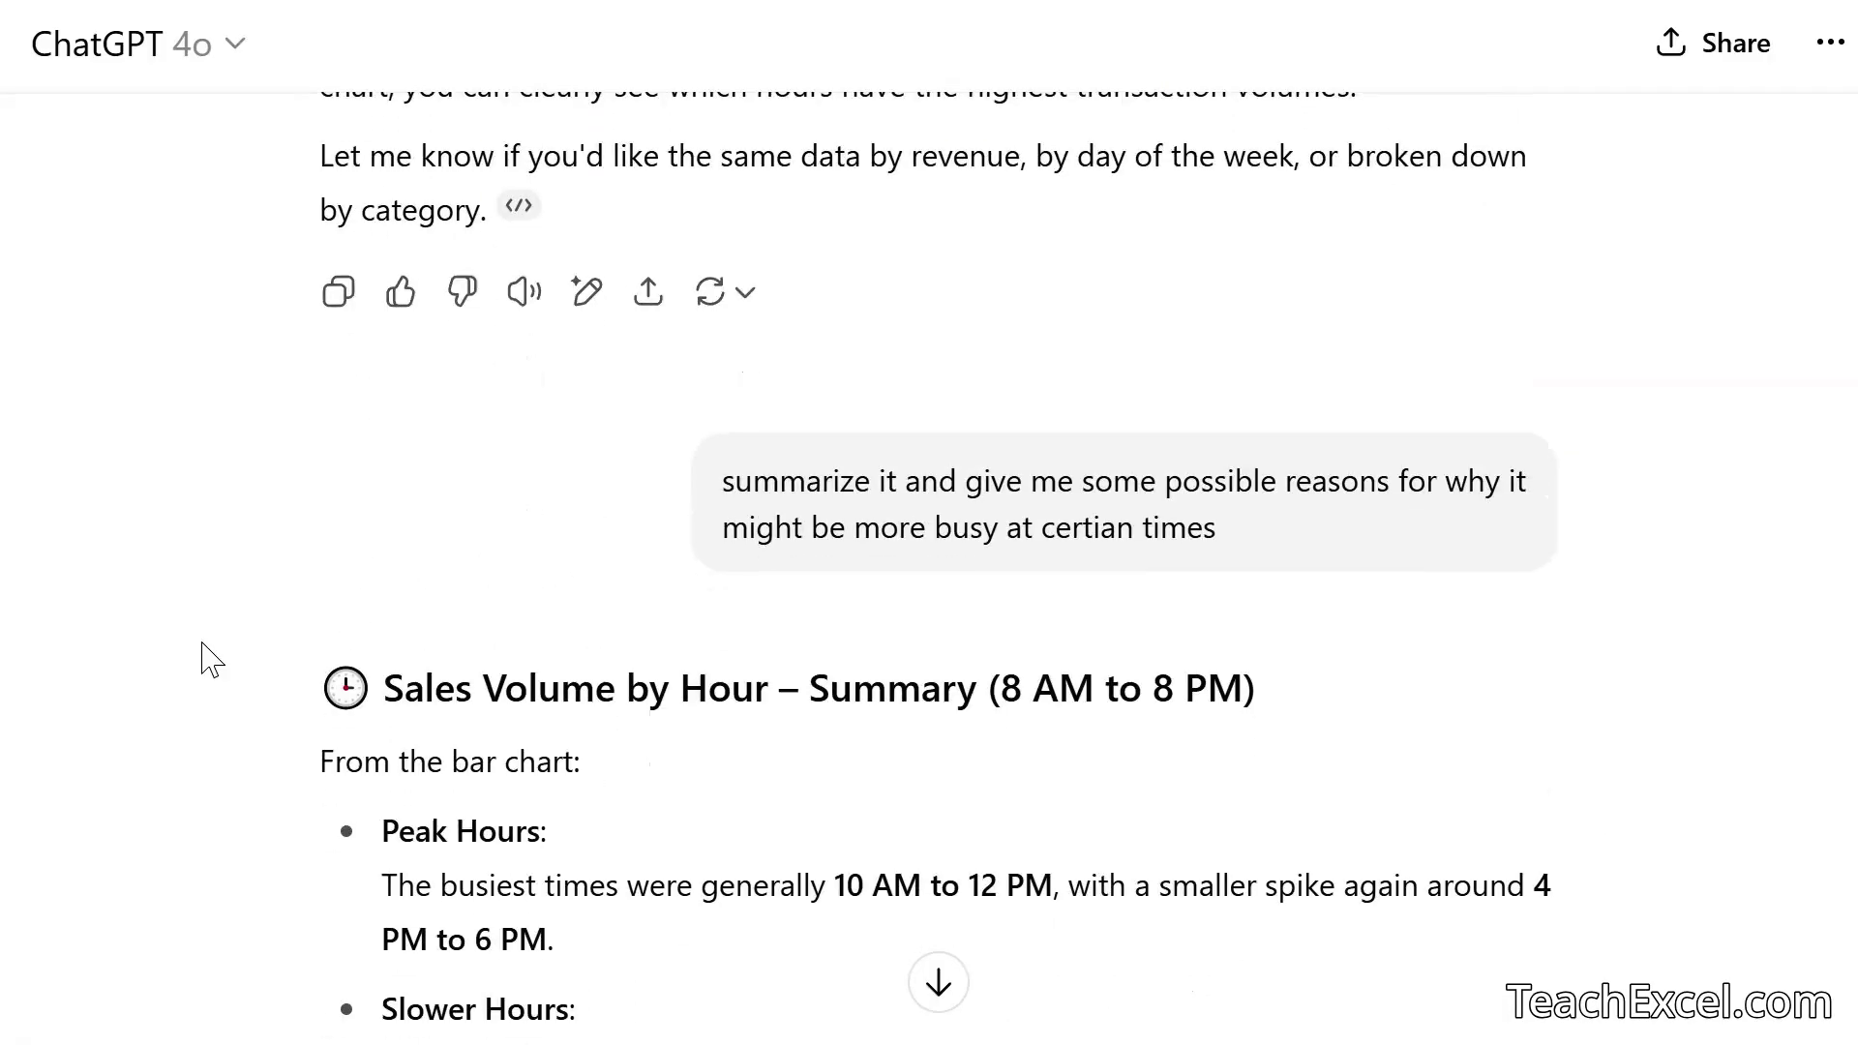
pyautogui.scroll(-5, 211, 661)
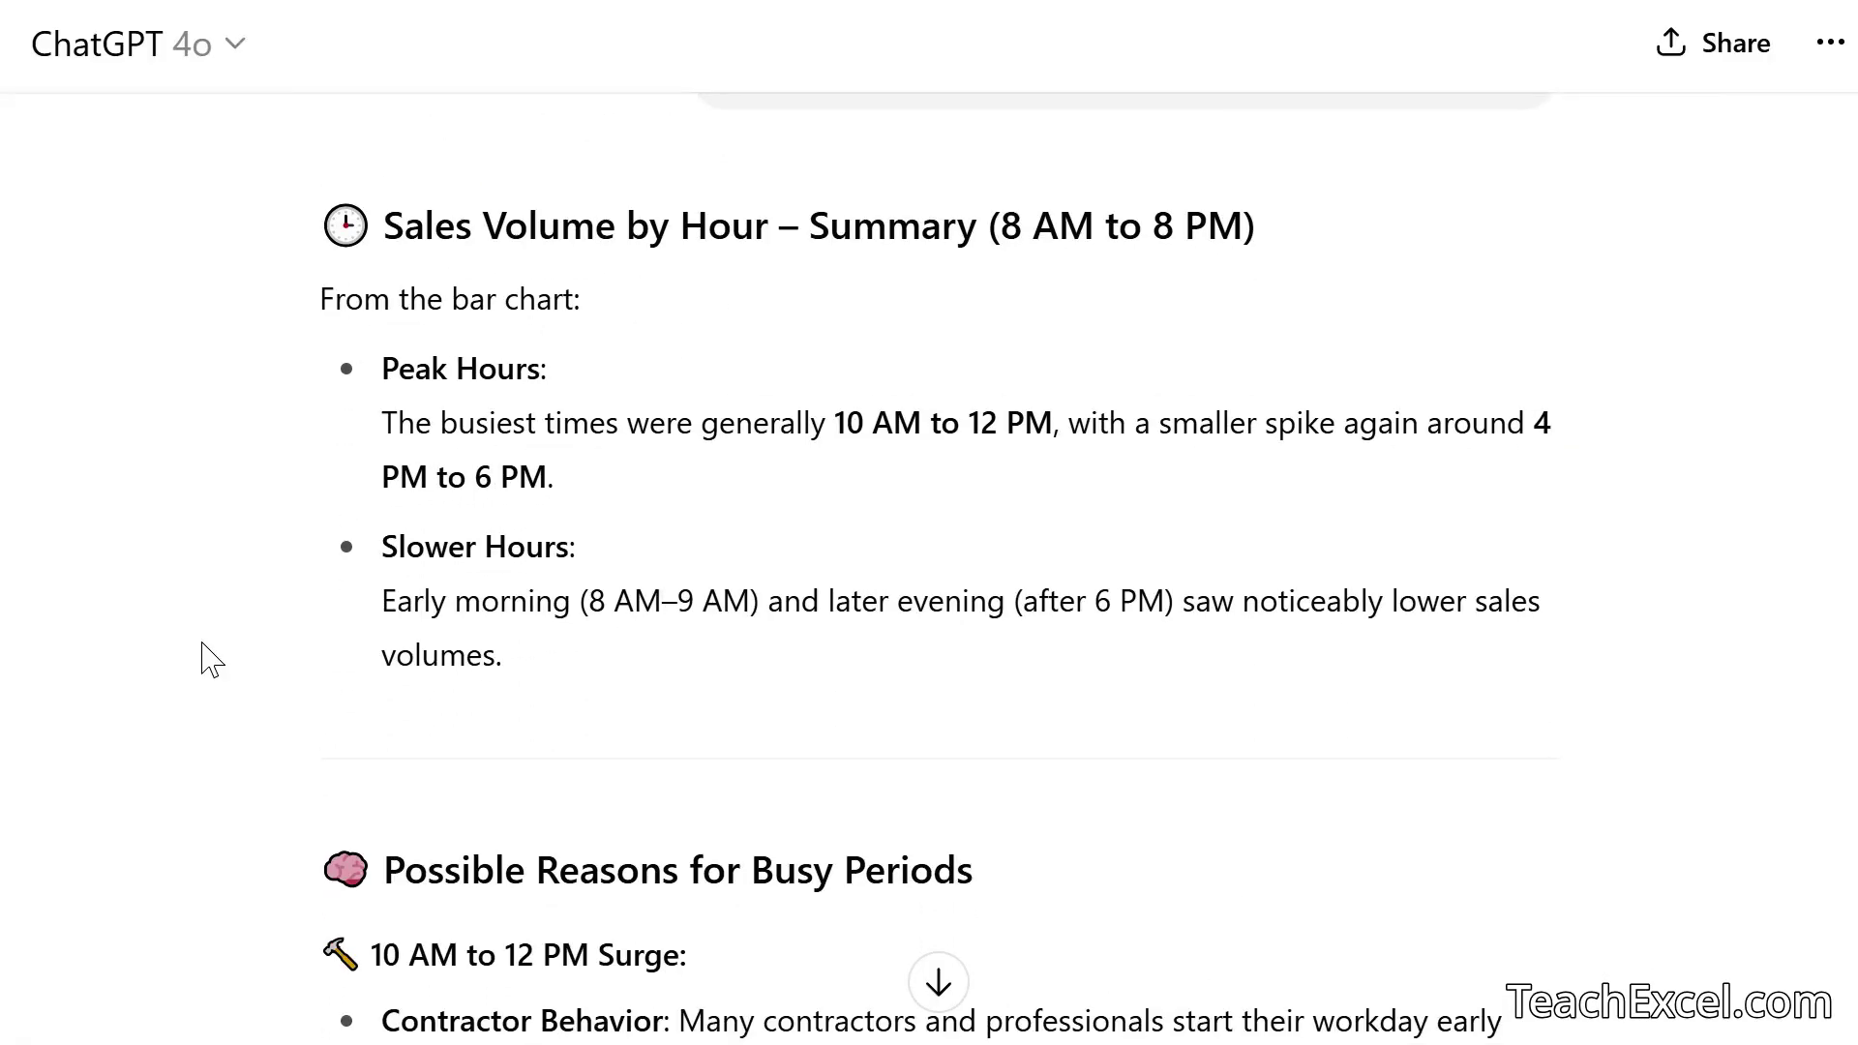
pyautogui.scroll(-6, 211, 661)
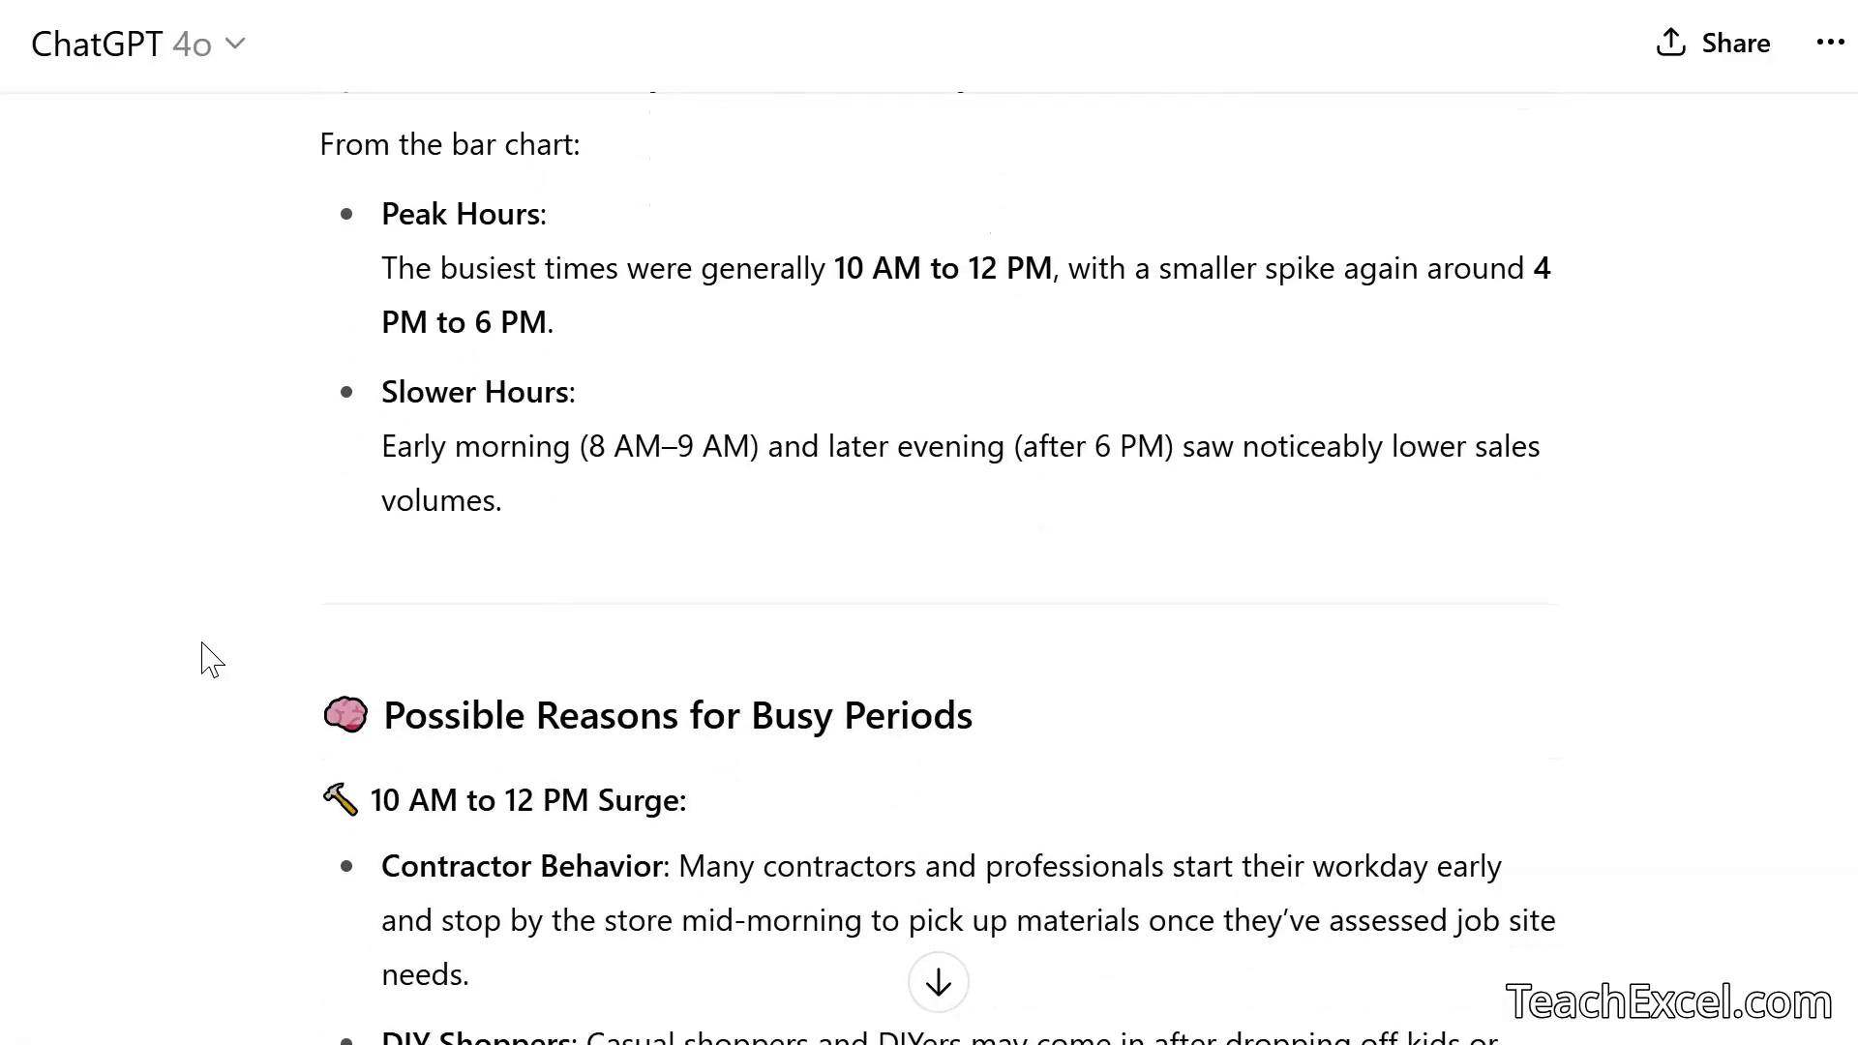
pyautogui.scroll(-8, 211, 661)
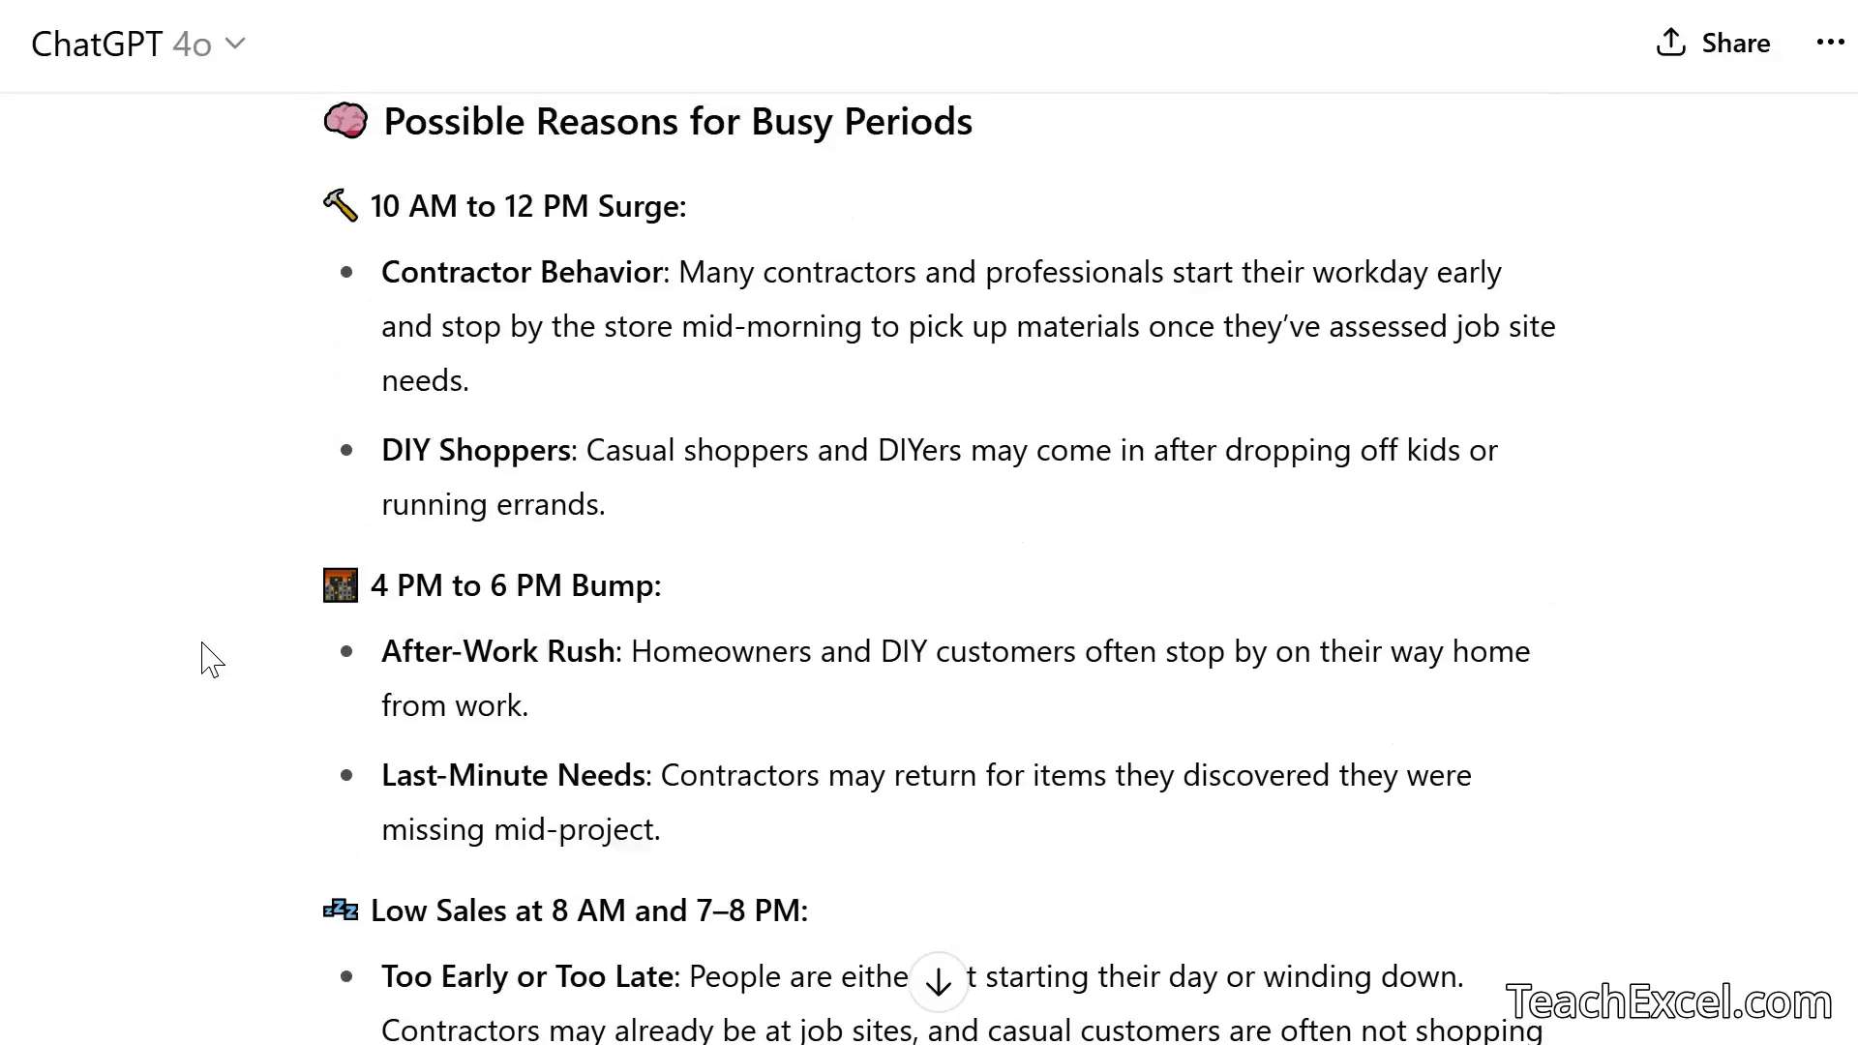
pyautogui.scroll(-2, 211, 661)
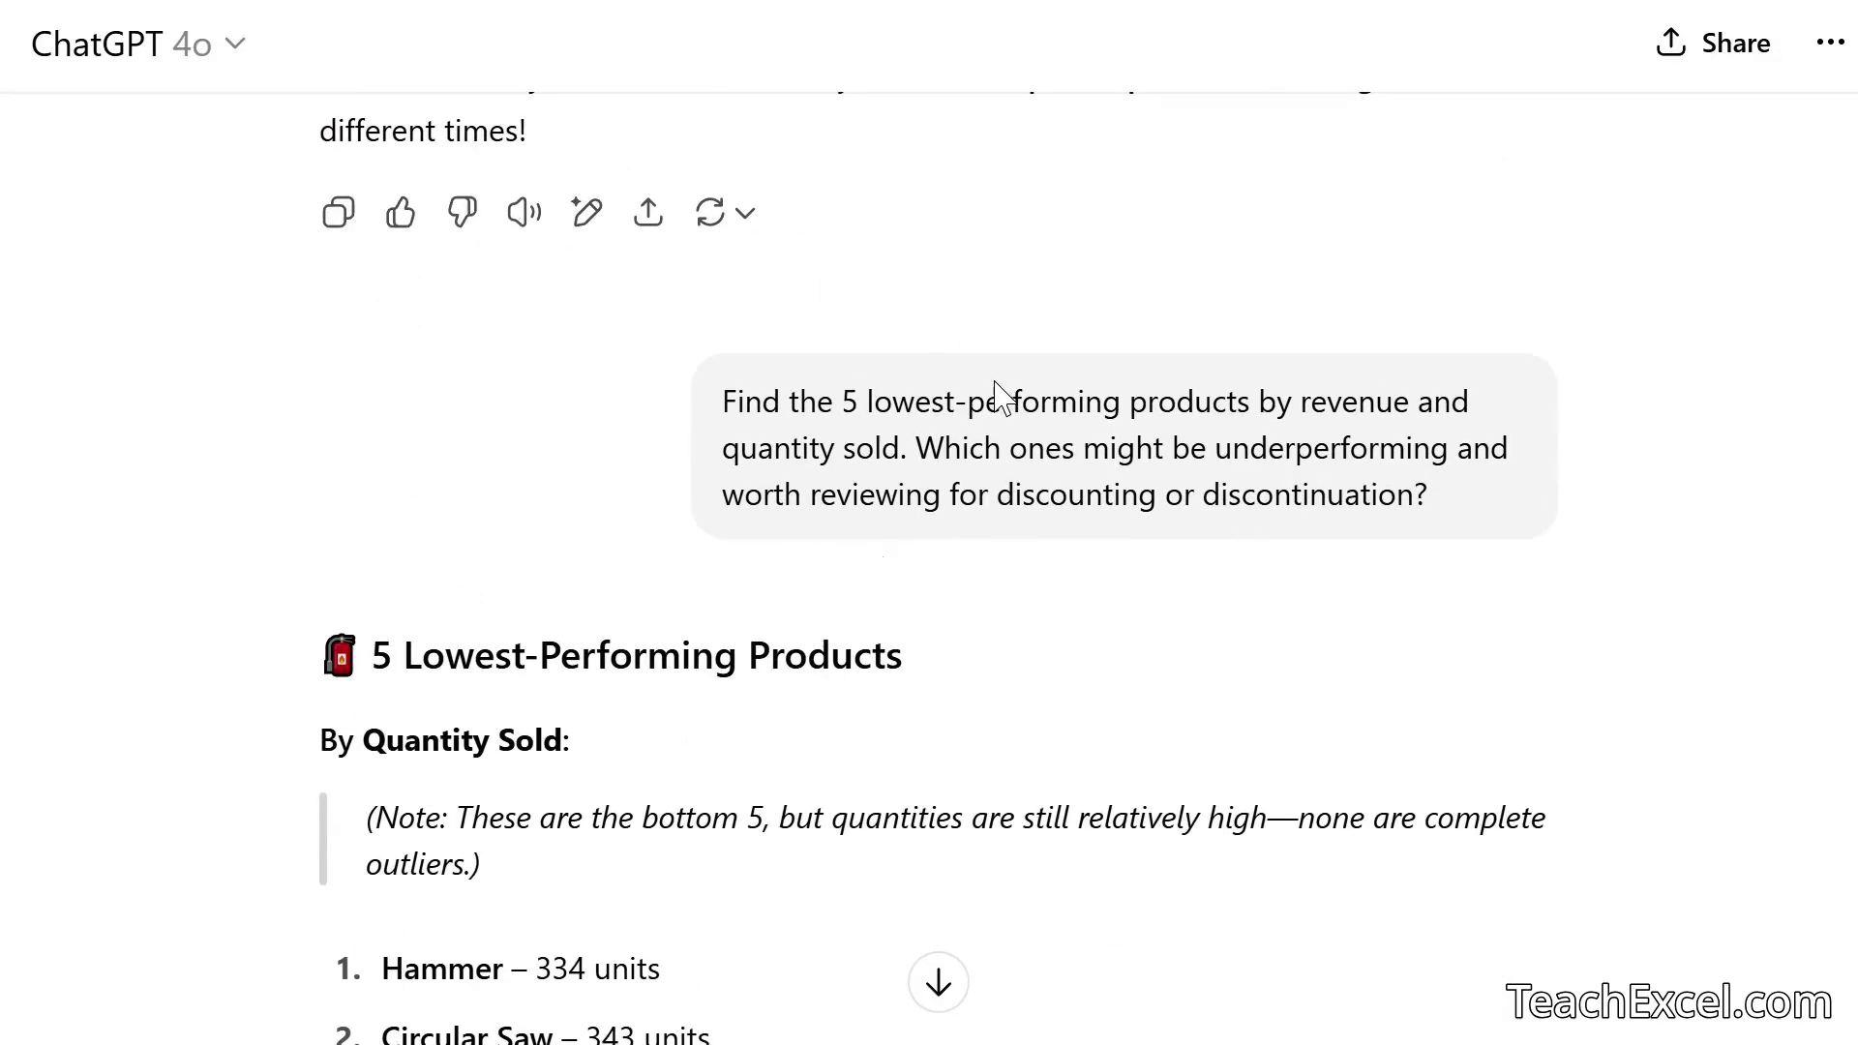
# Review the answers on the 5 lowest-performing products and on total revenue, daily averages, weekends and holidays
pyautogui.scroll(-3, 189, 516)
pyautogui.scroll(-3, 189, 516)
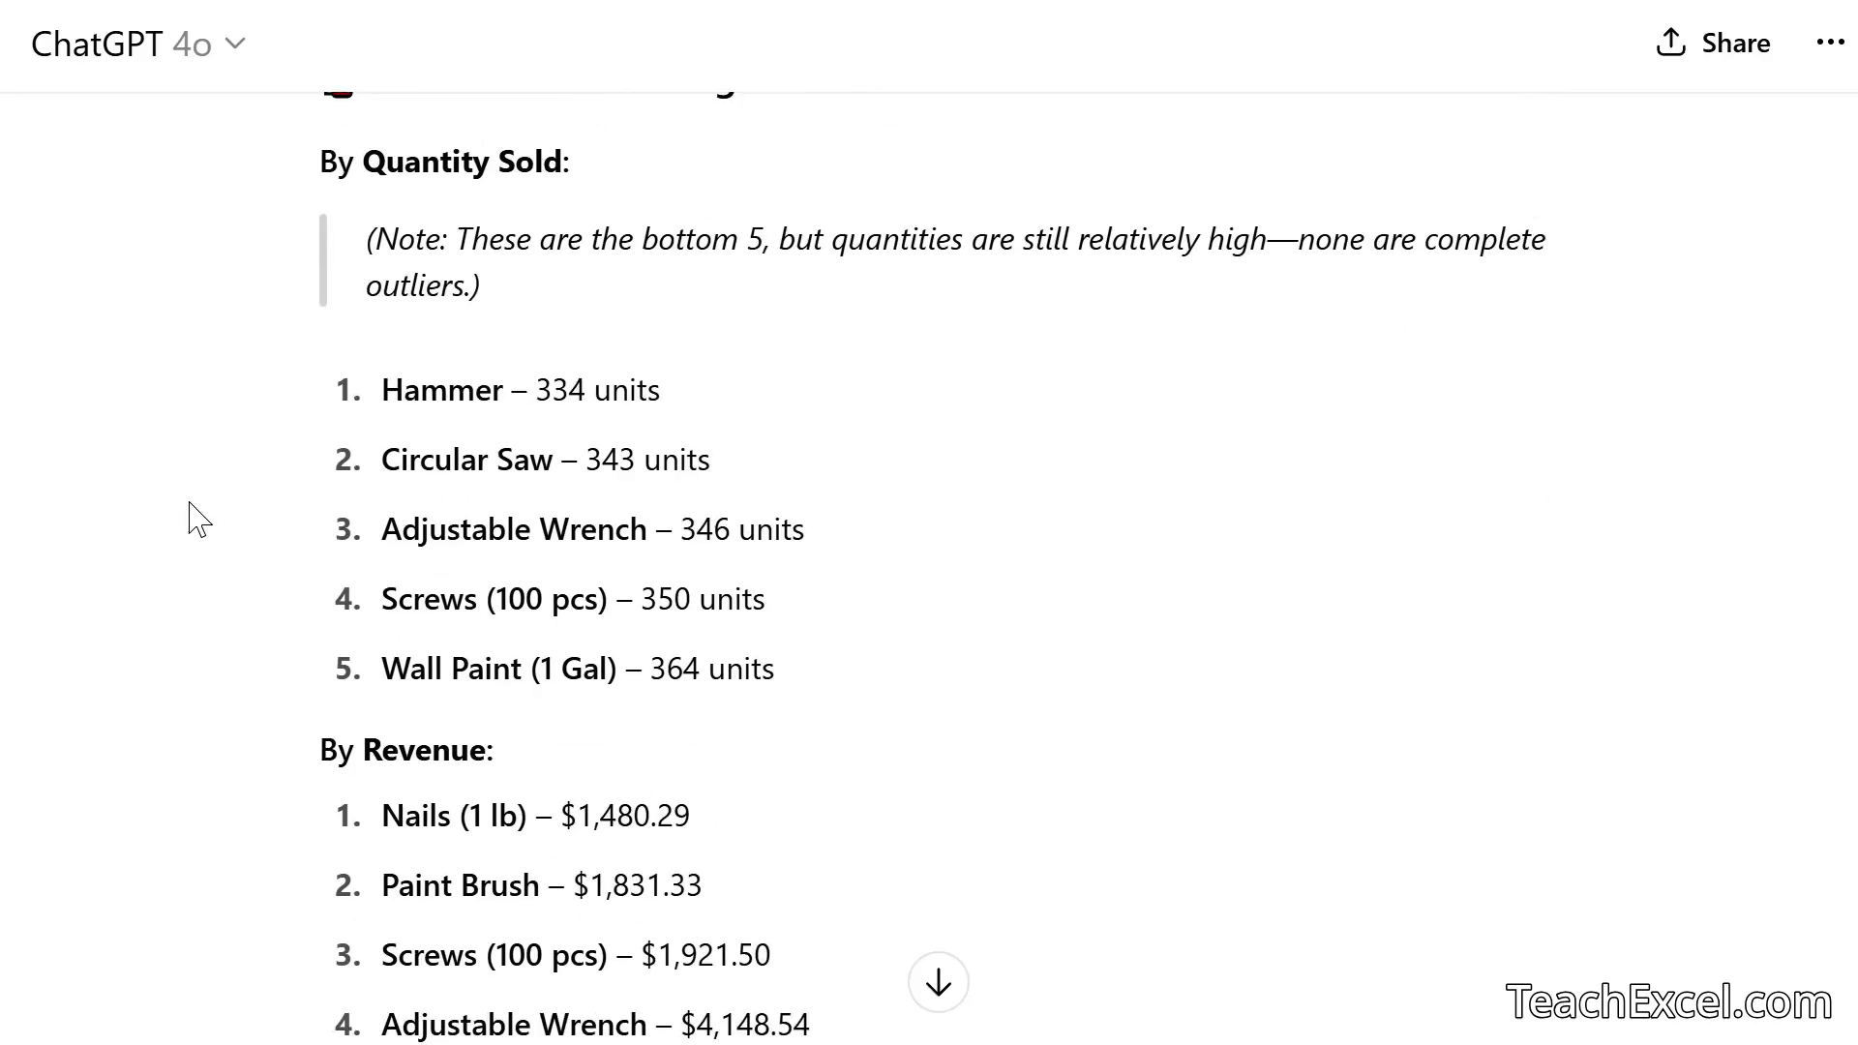
pyautogui.scroll(7, 198, 520)
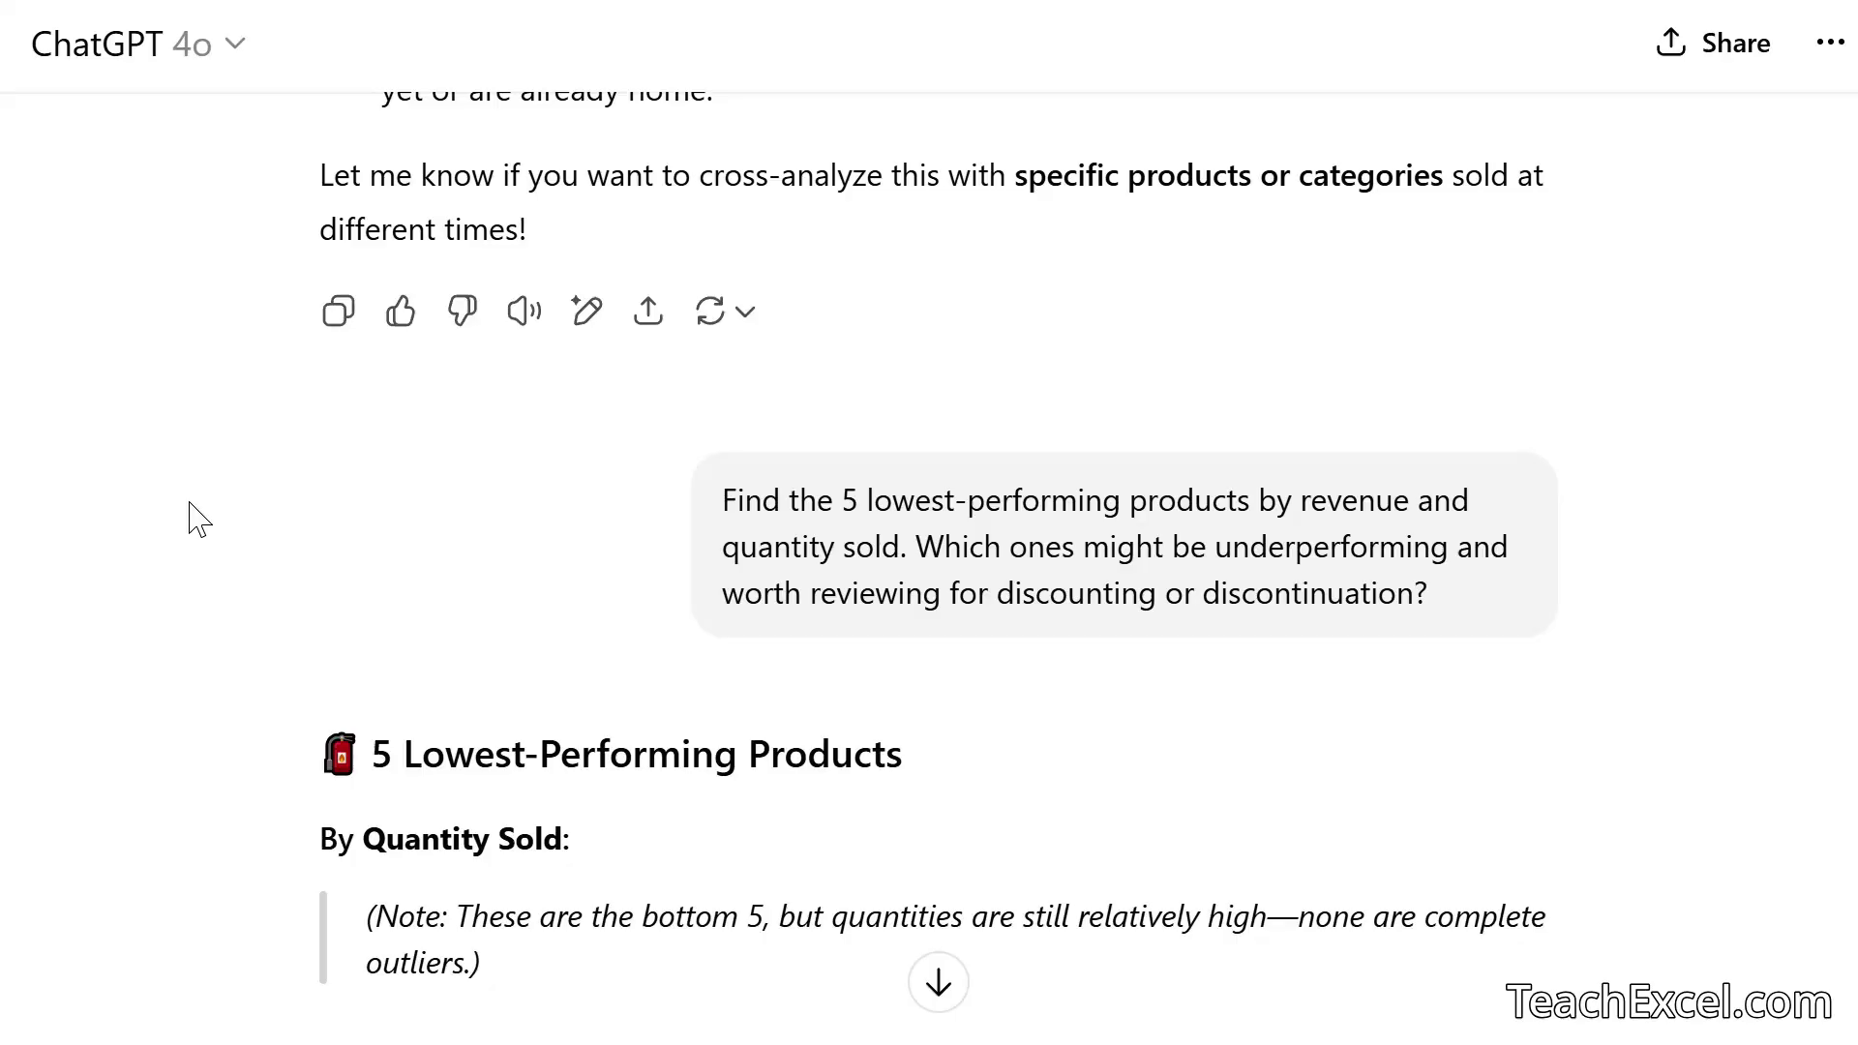
pyautogui.scroll(-17, 199, 520)
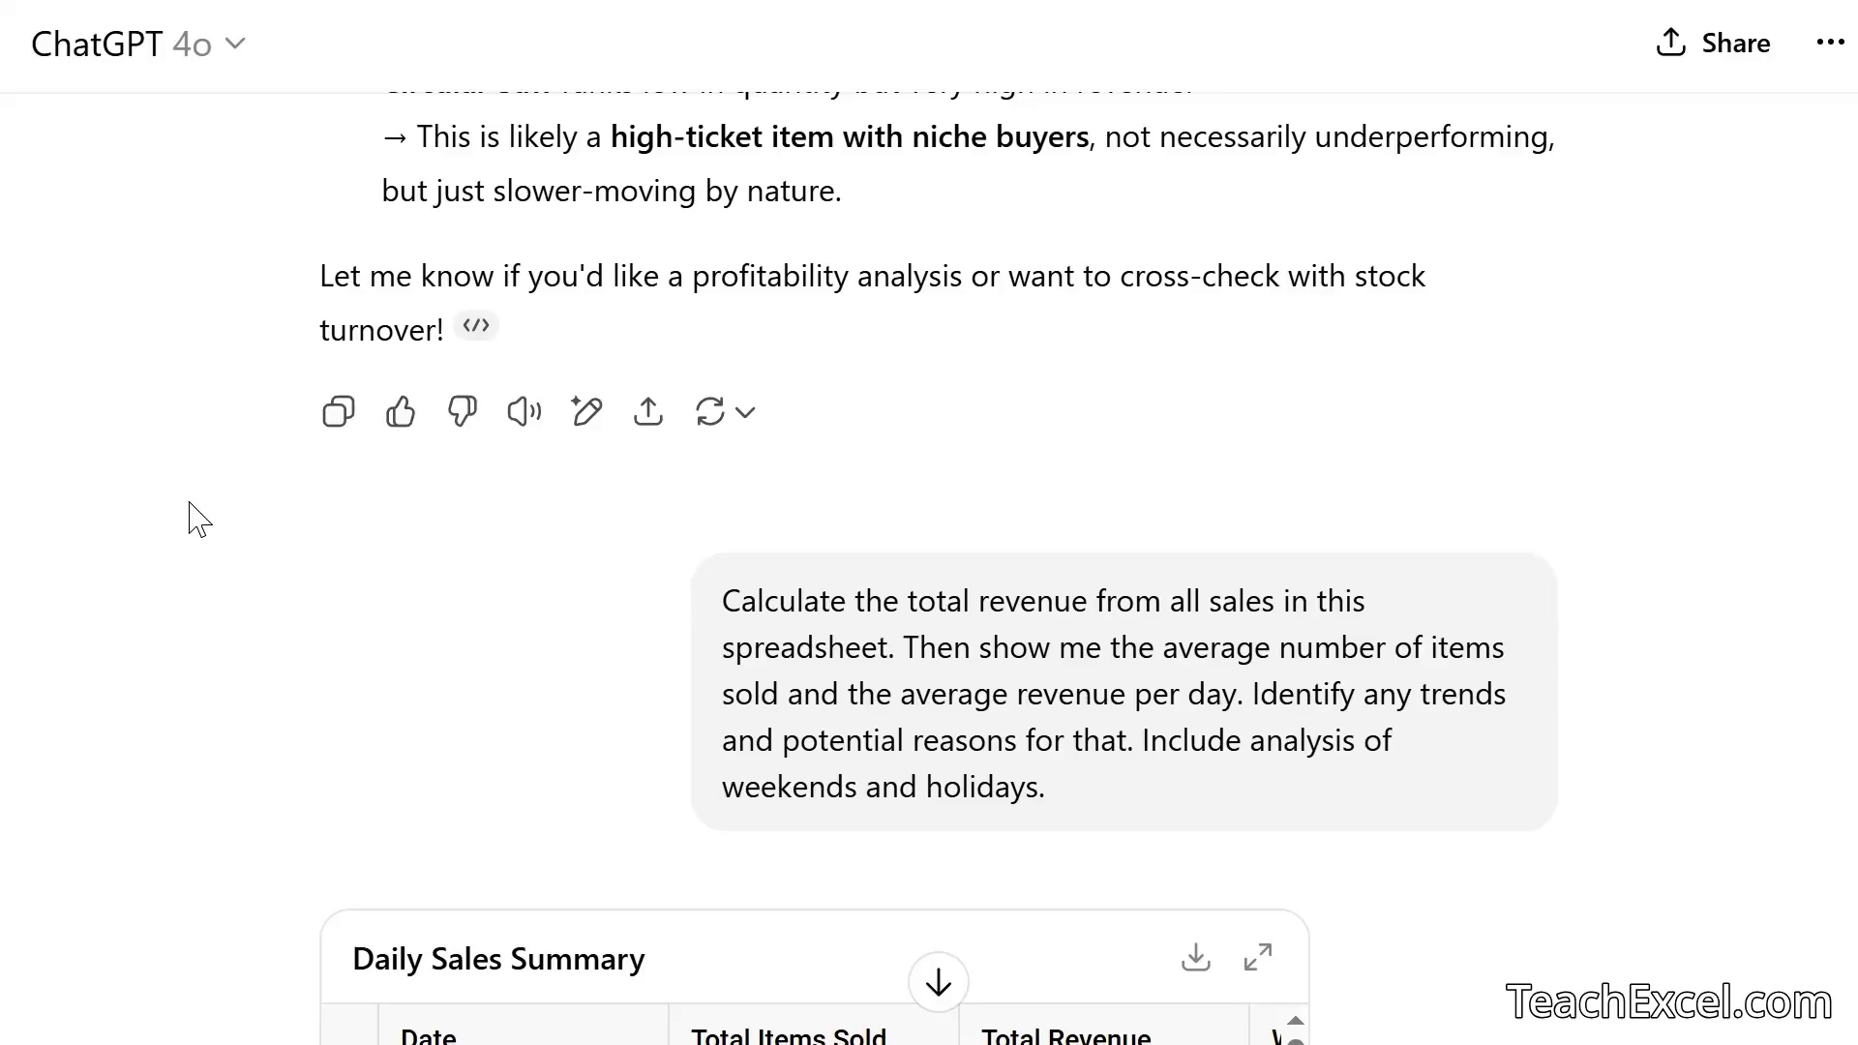
pyautogui.scroll(-4, 198, 520)
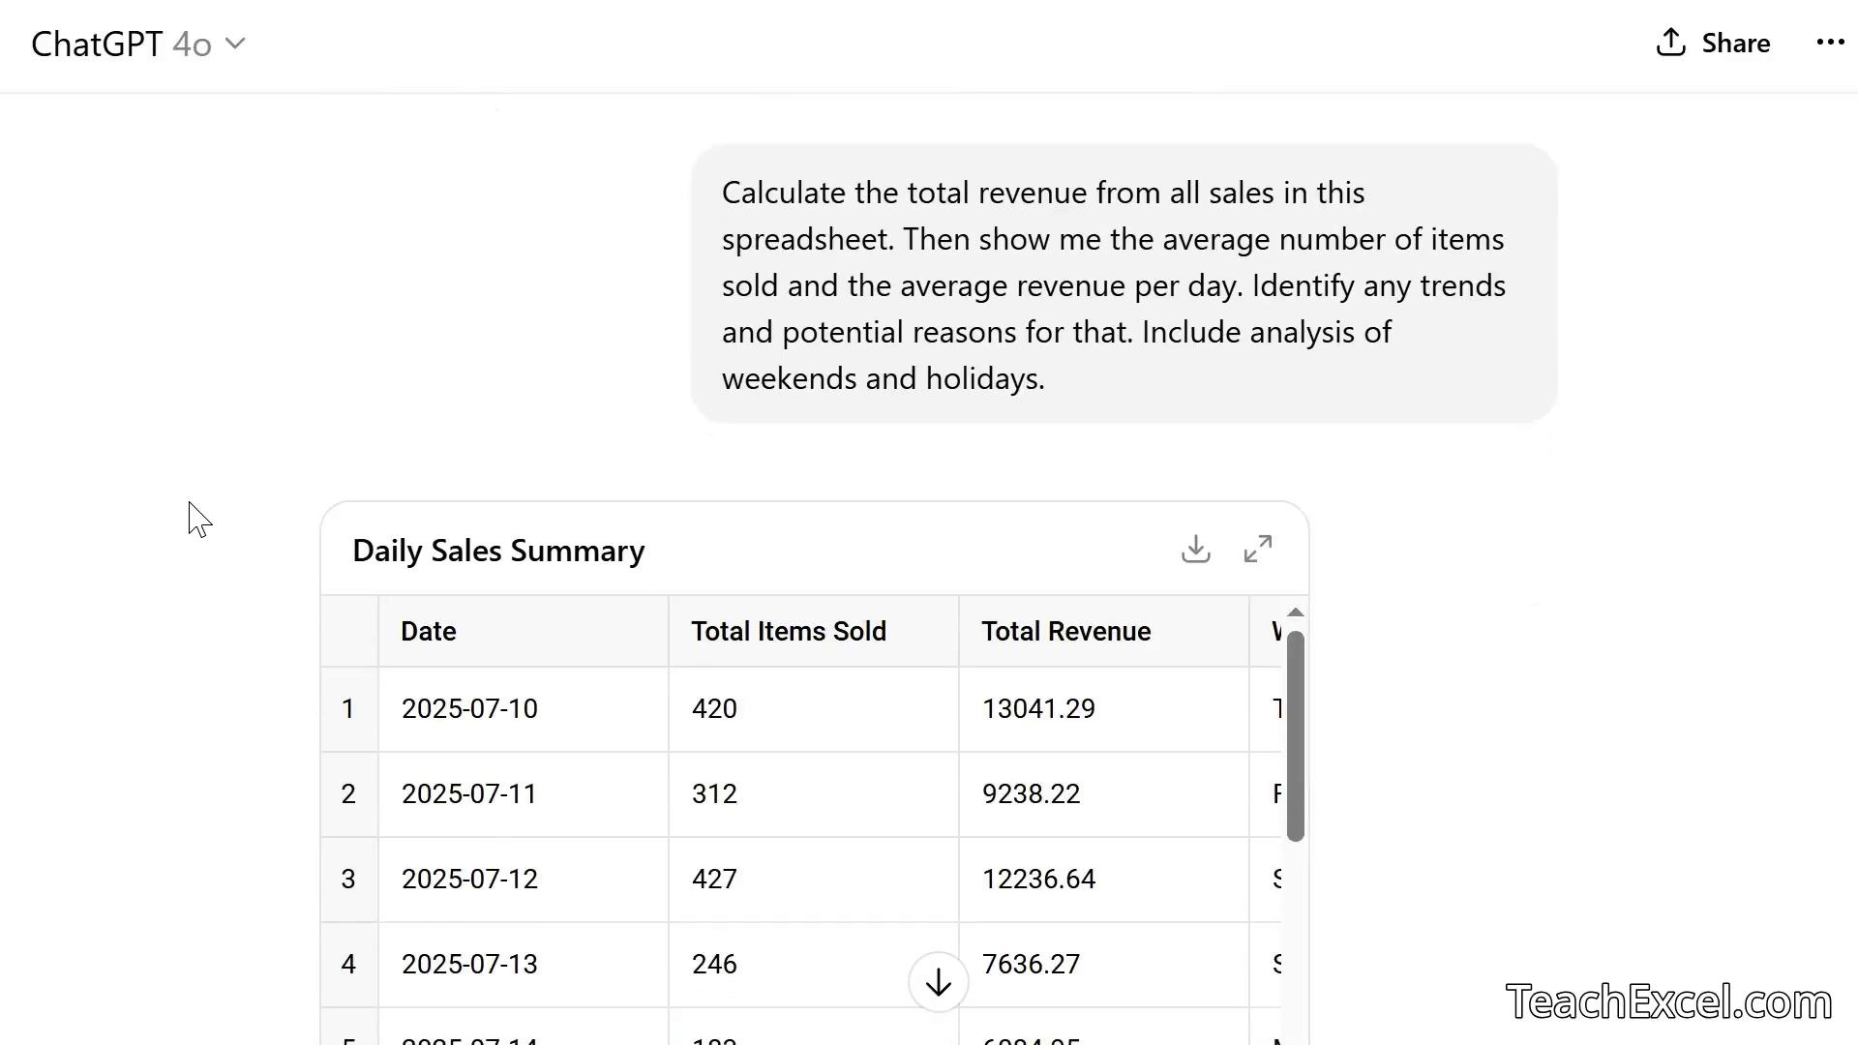
pyautogui.scroll(-3, 198, 520)
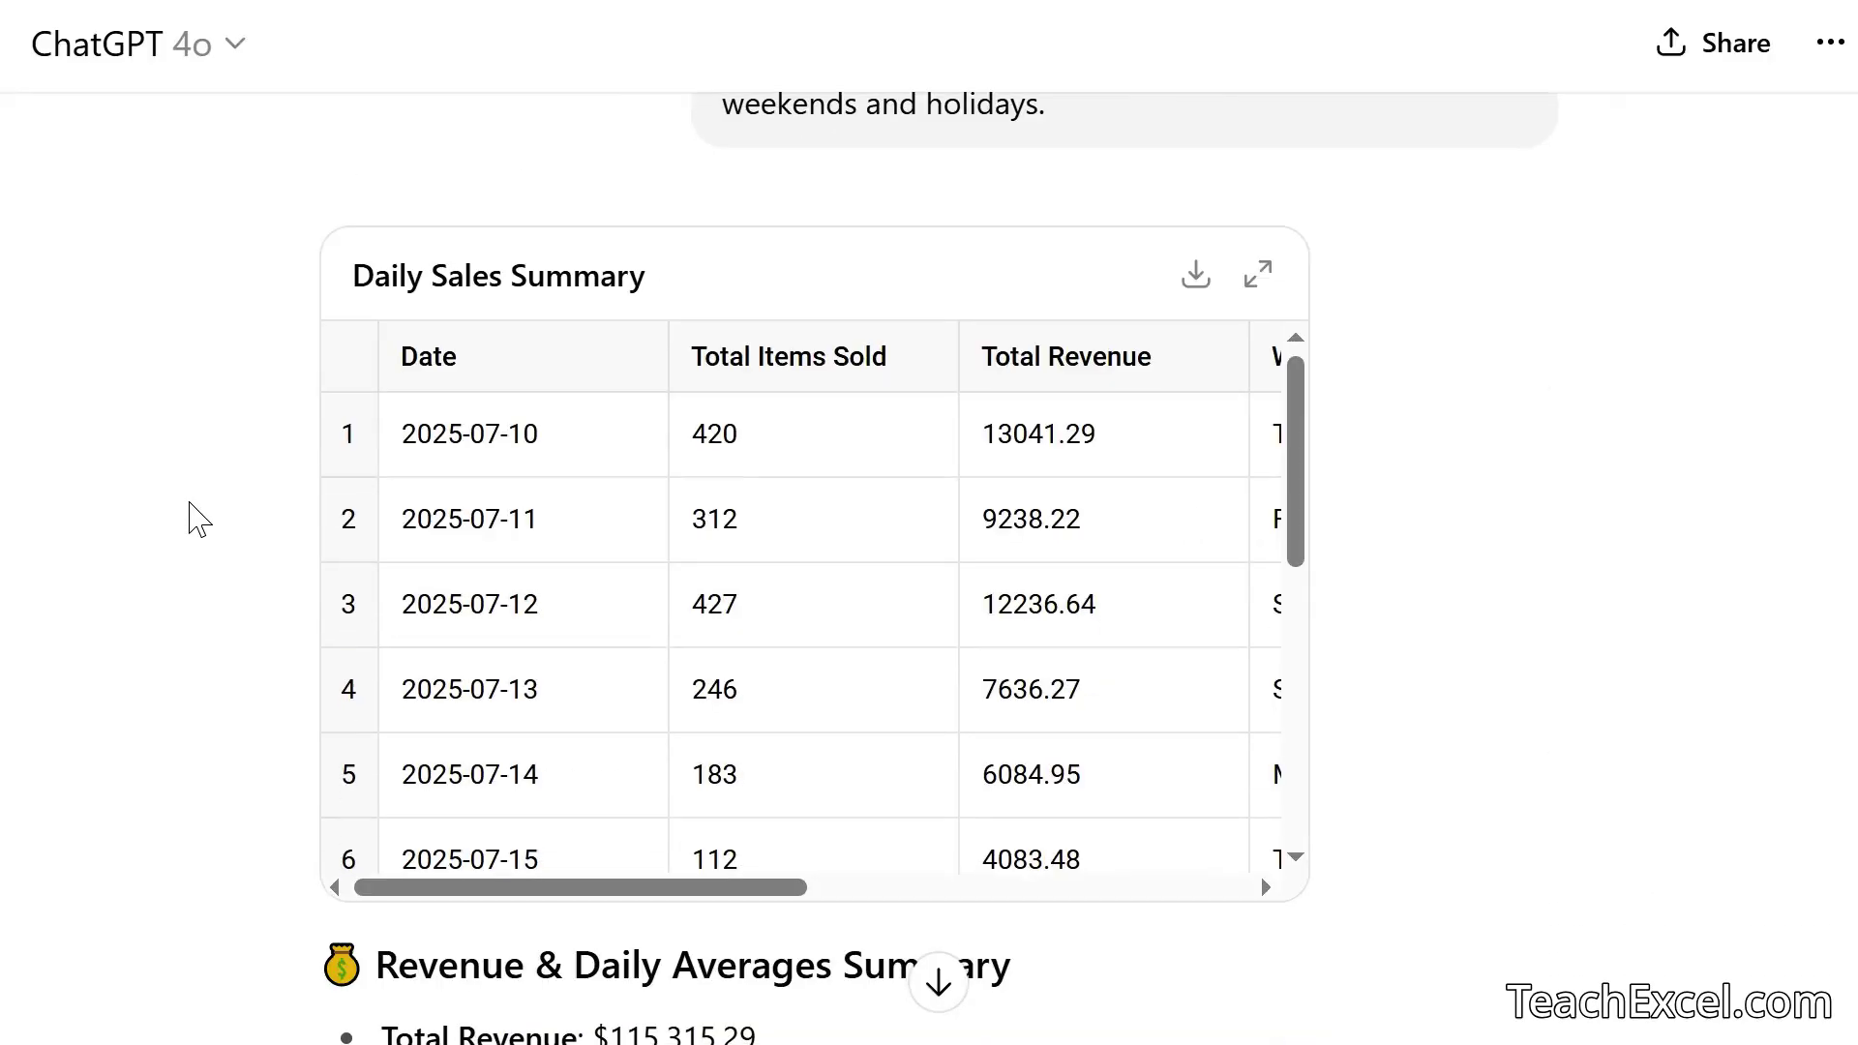
pyautogui.scroll(-15, 199, 520)
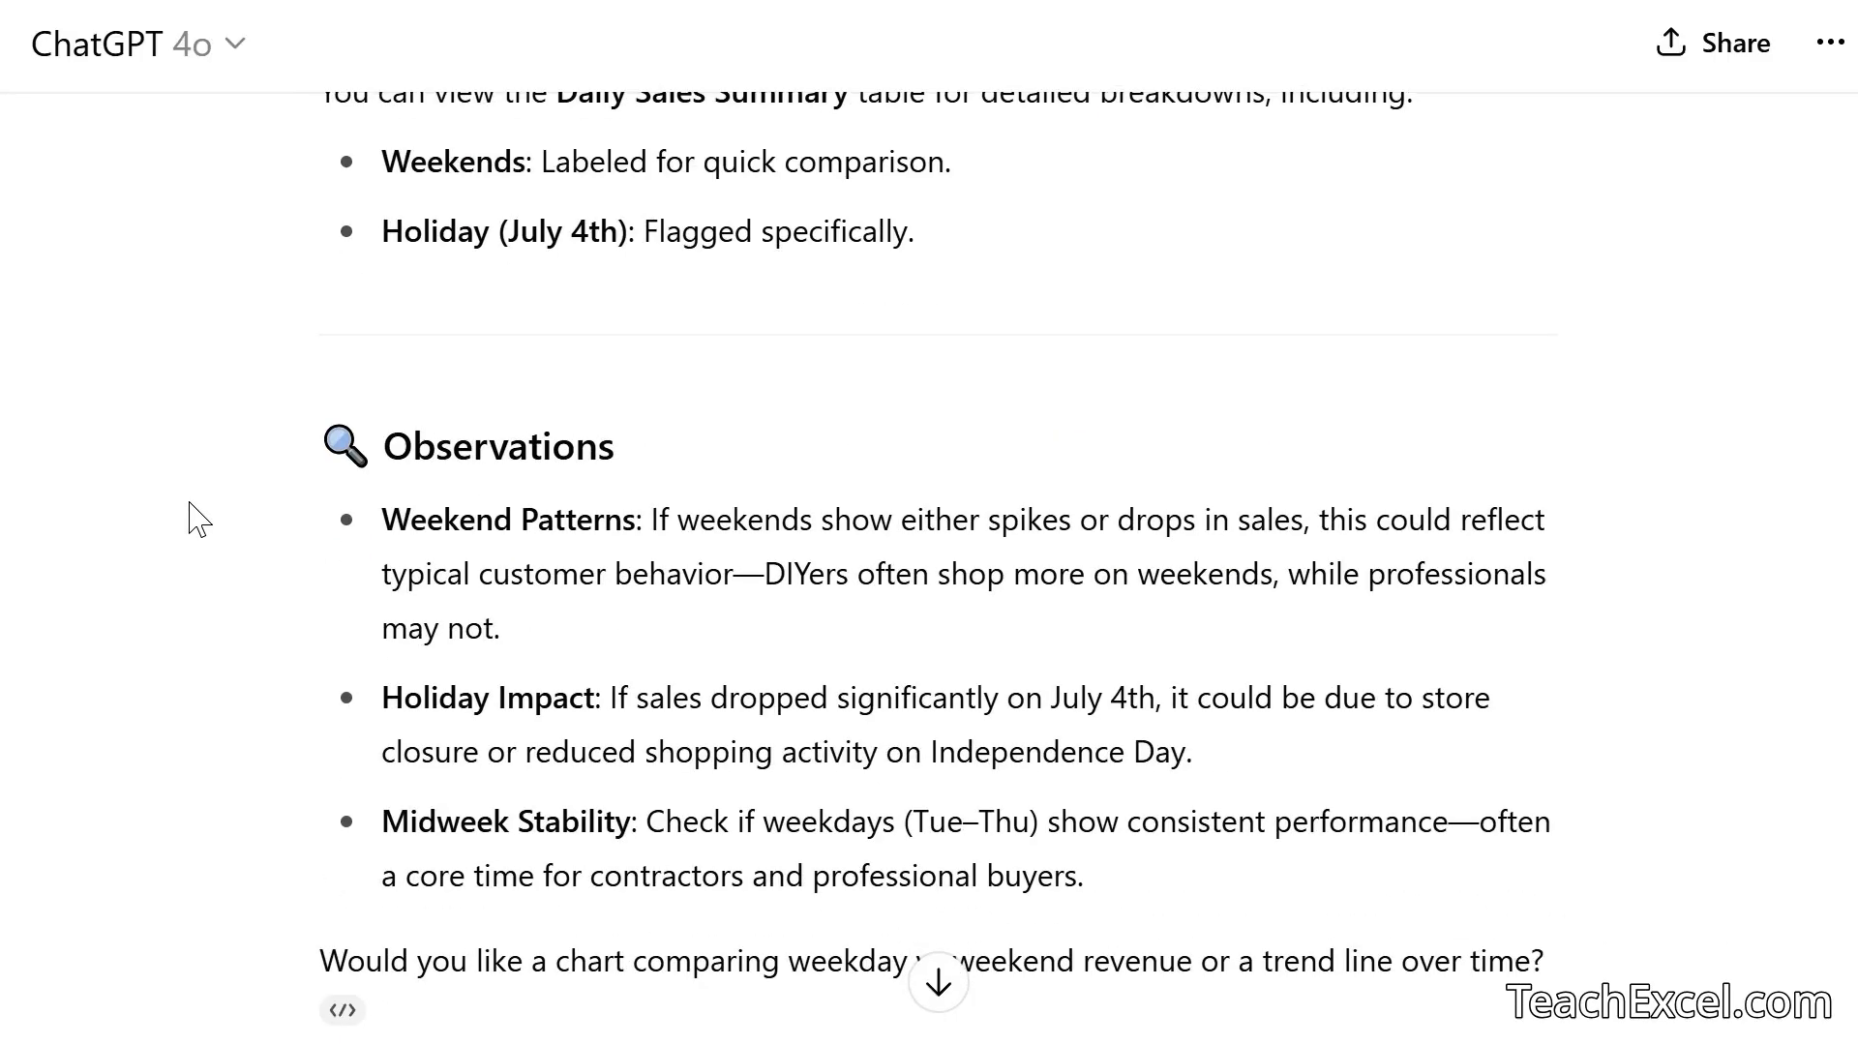
pyautogui.scroll(20, 198, 520)
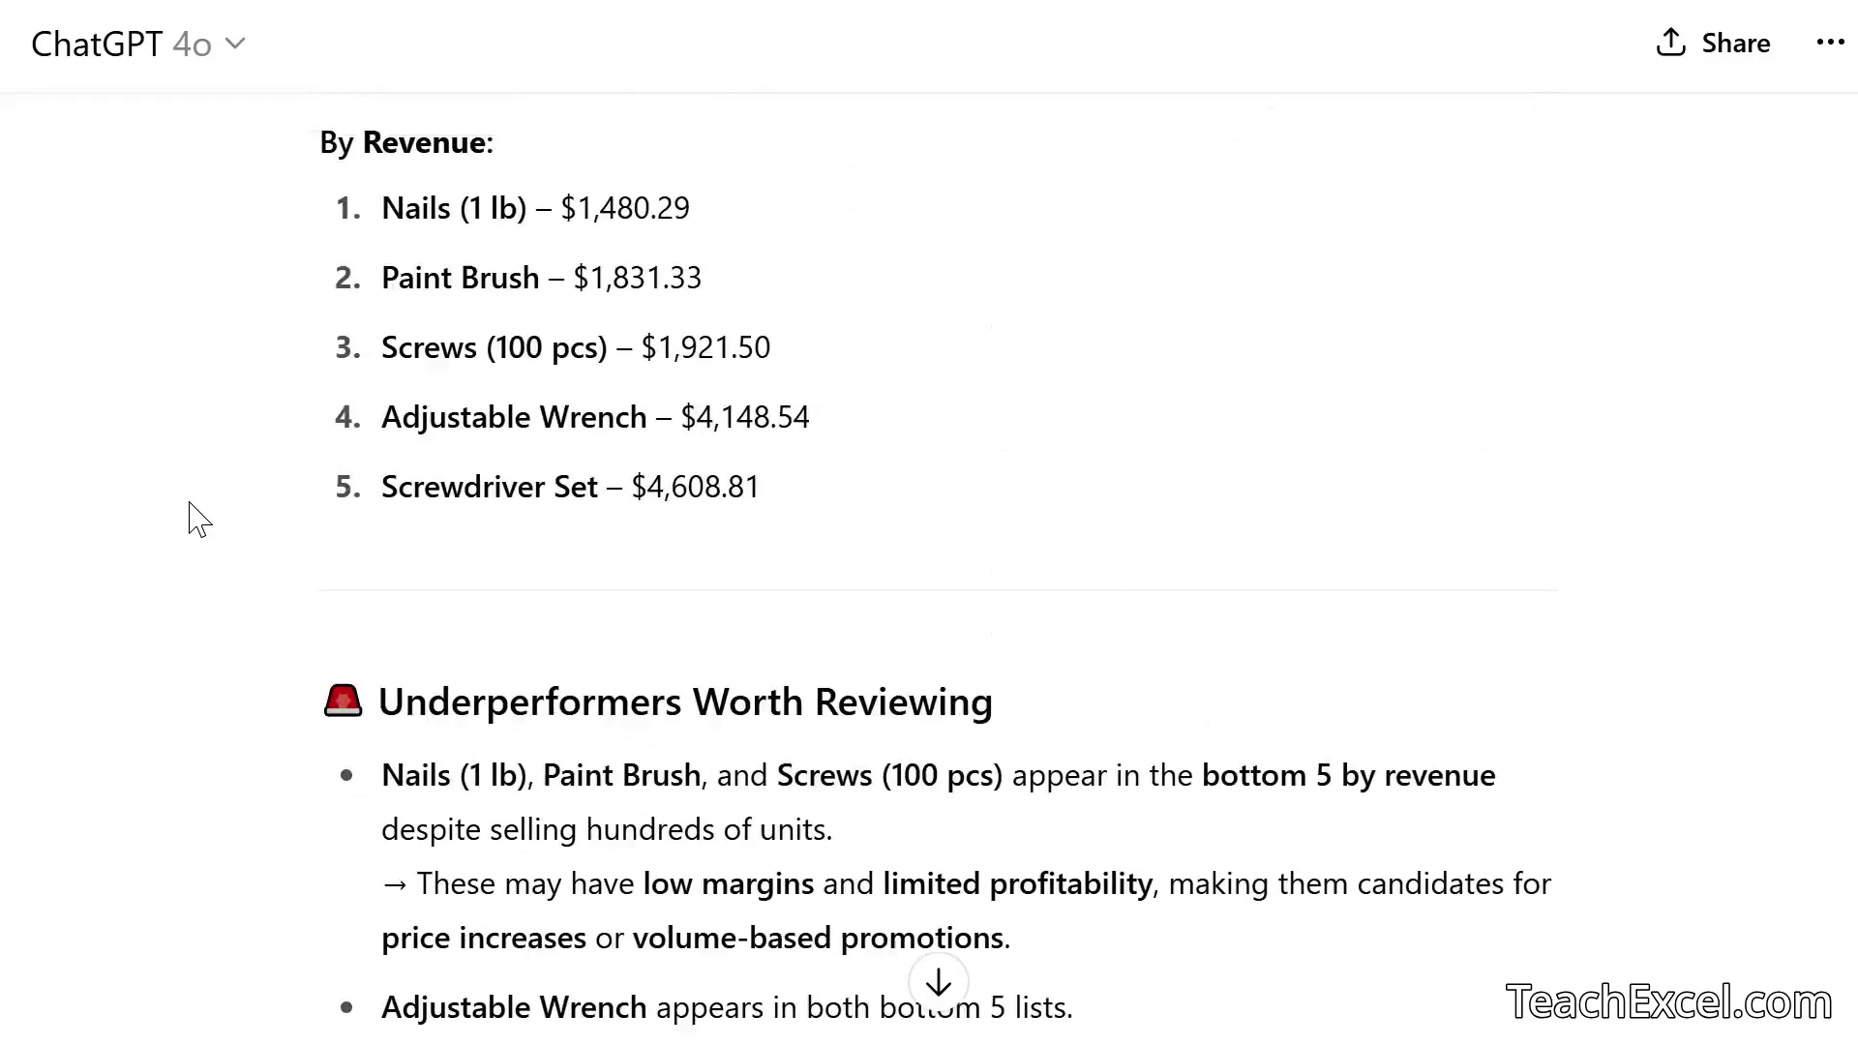
pyautogui.scroll(20, 199, 520)
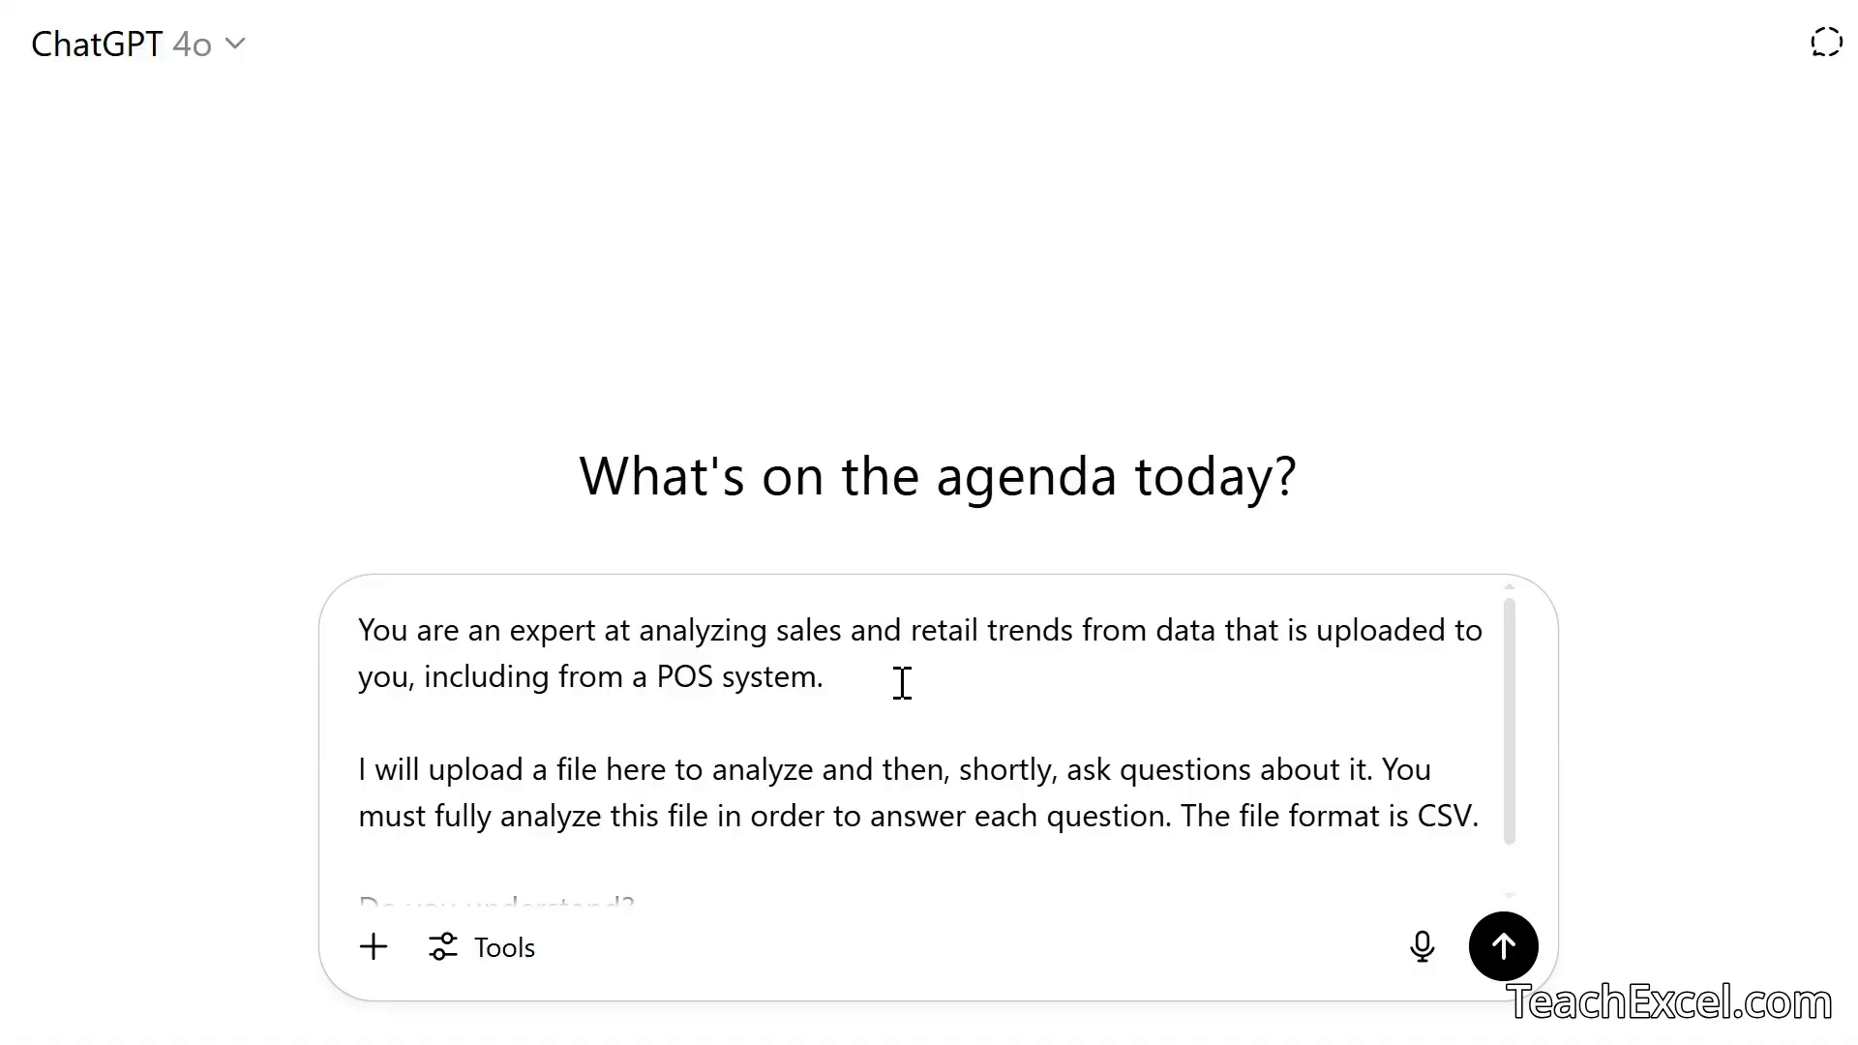
# Attach the hardware store sales spreadsheet to the prepared sales-analysis expert prompt and submit both
pyautogui.scroll(-1, 902, 683)
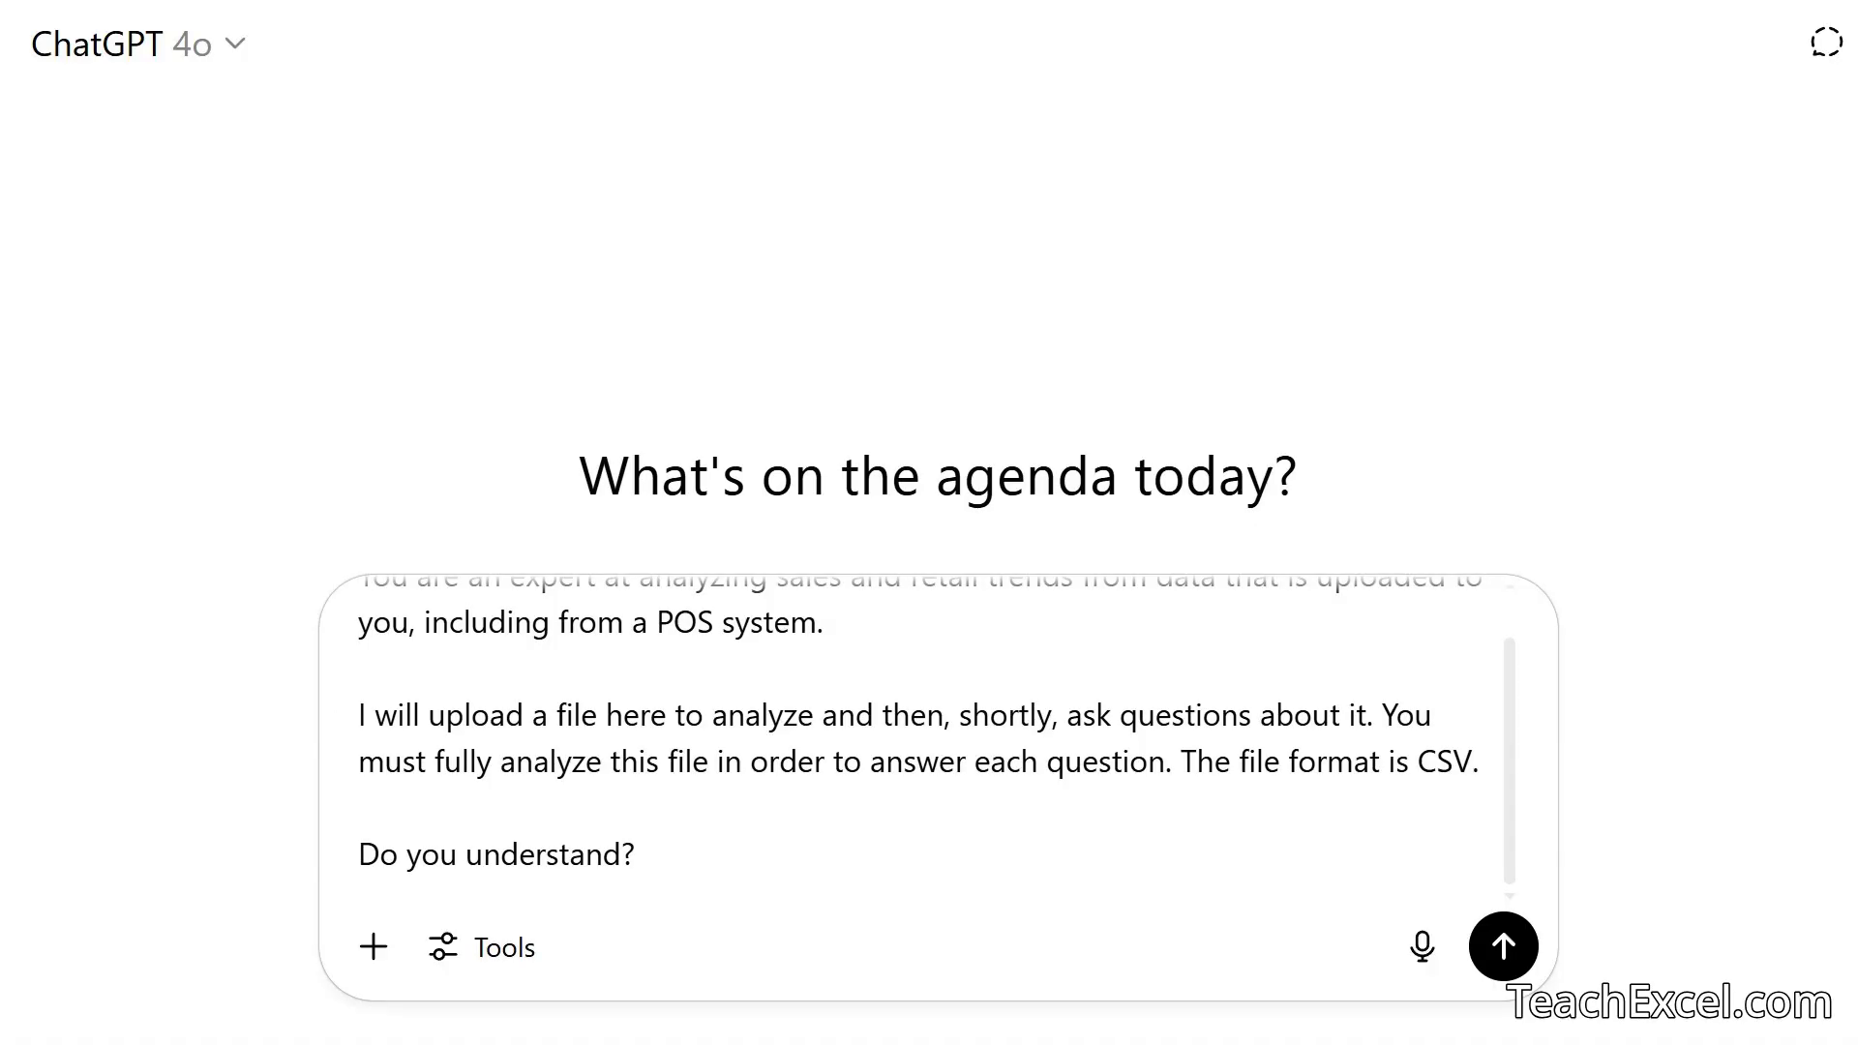
pyautogui.moveTo(0, 716); pyautogui.dragTo(809, 527)
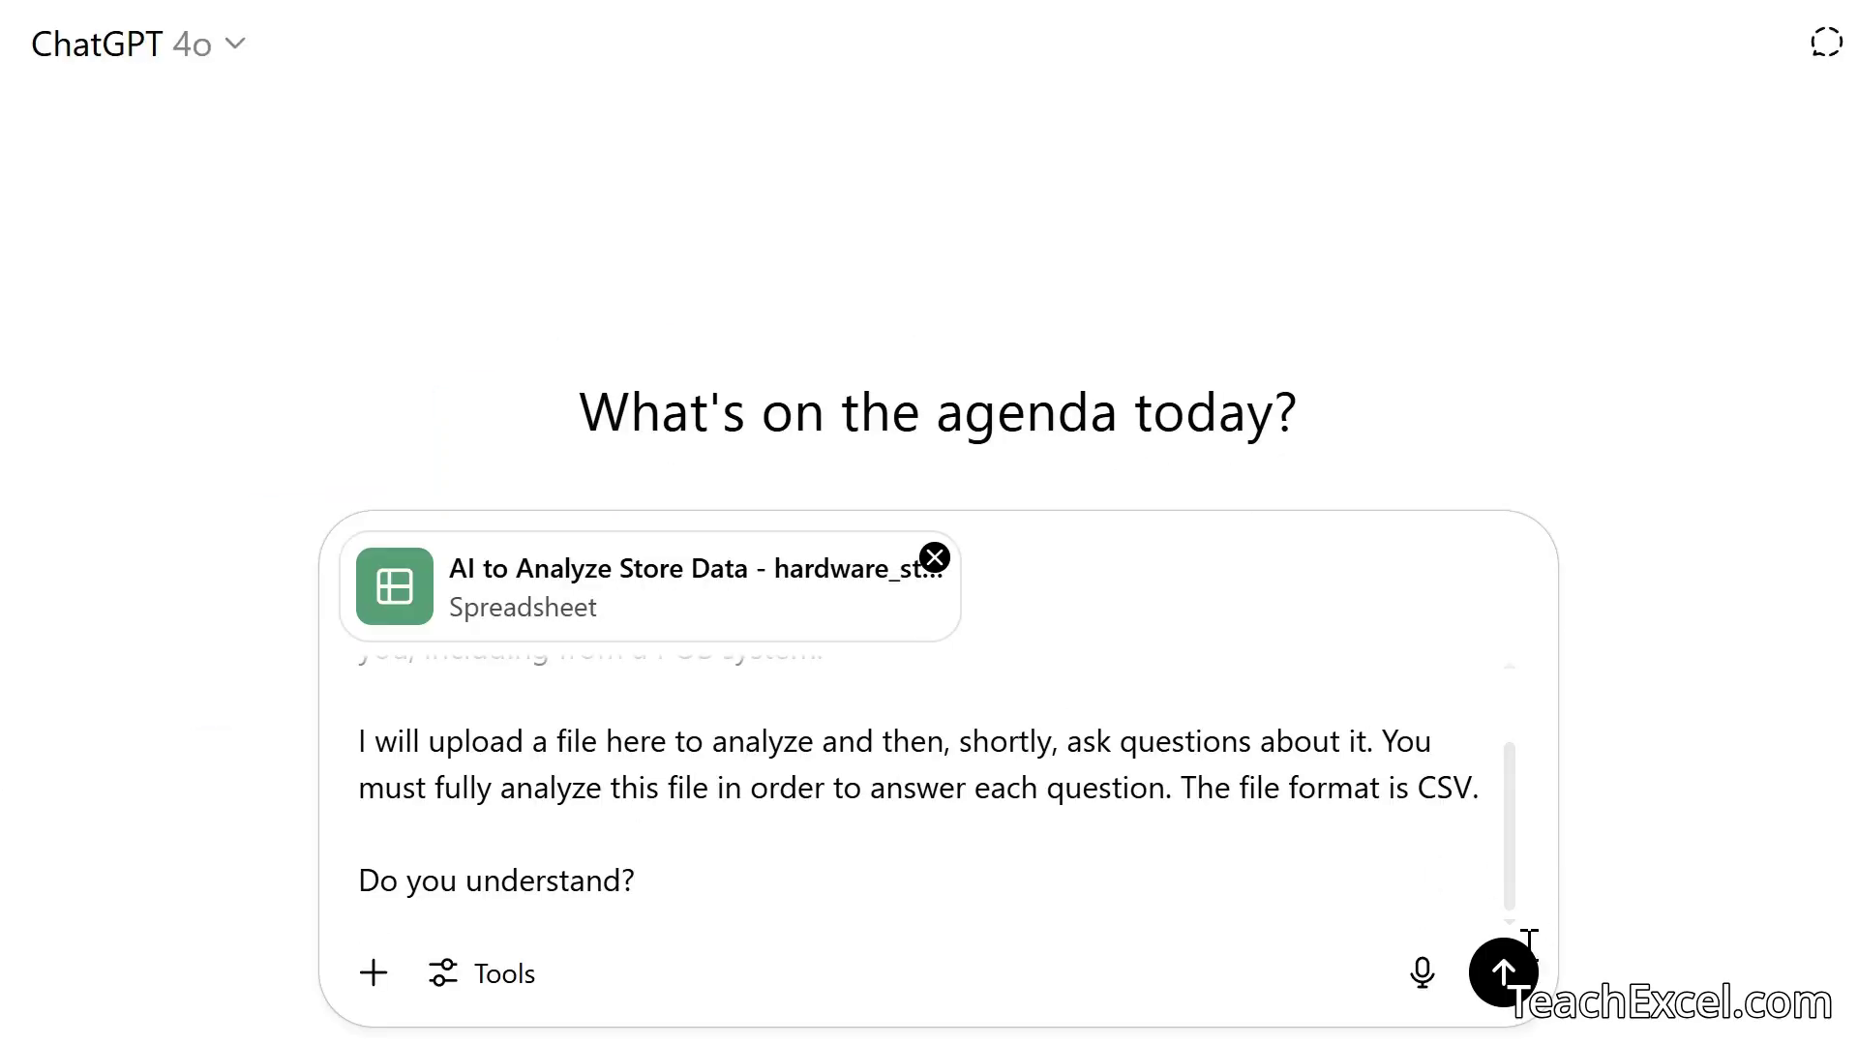
pyautogui.click(1503, 972)
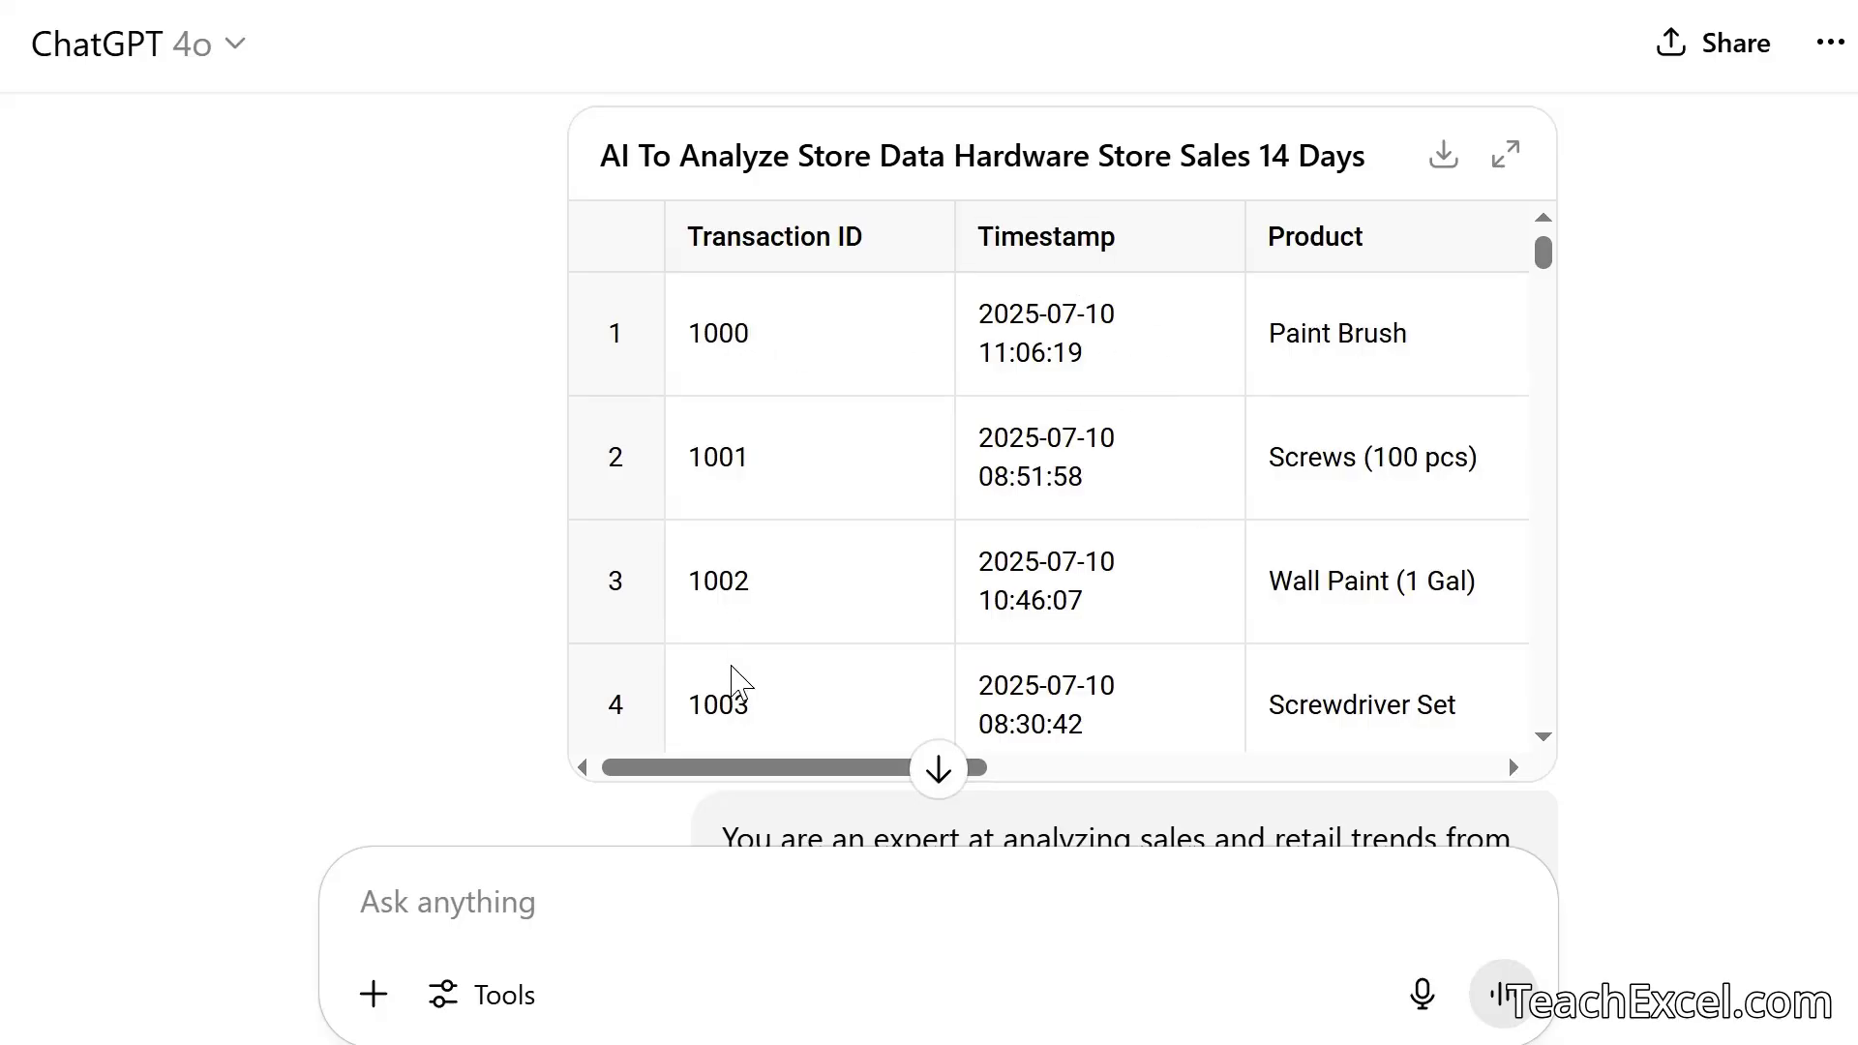
# Read the reply to the uploaded CSV file and the analysis of the top 5 best-selling products and category performance
pyautogui.scroll(-5, 432, 387)
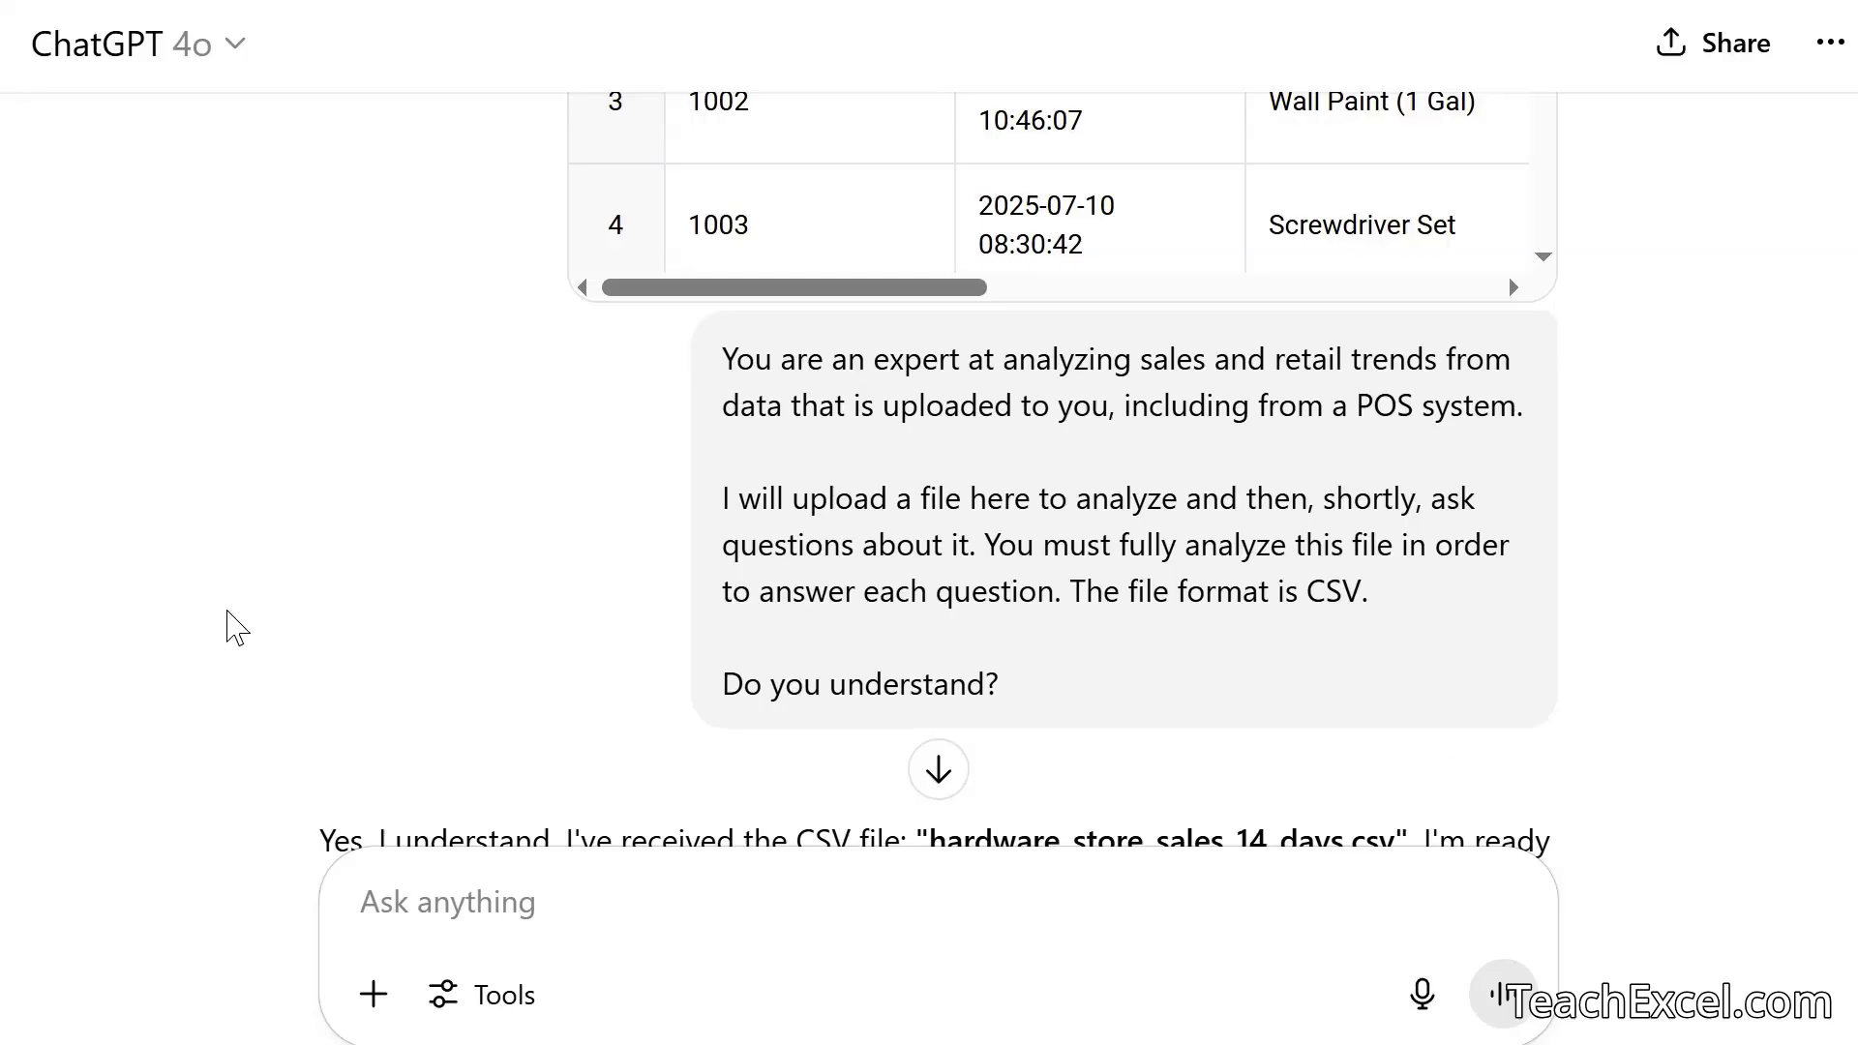
pyautogui.scroll(-3, 237, 629)
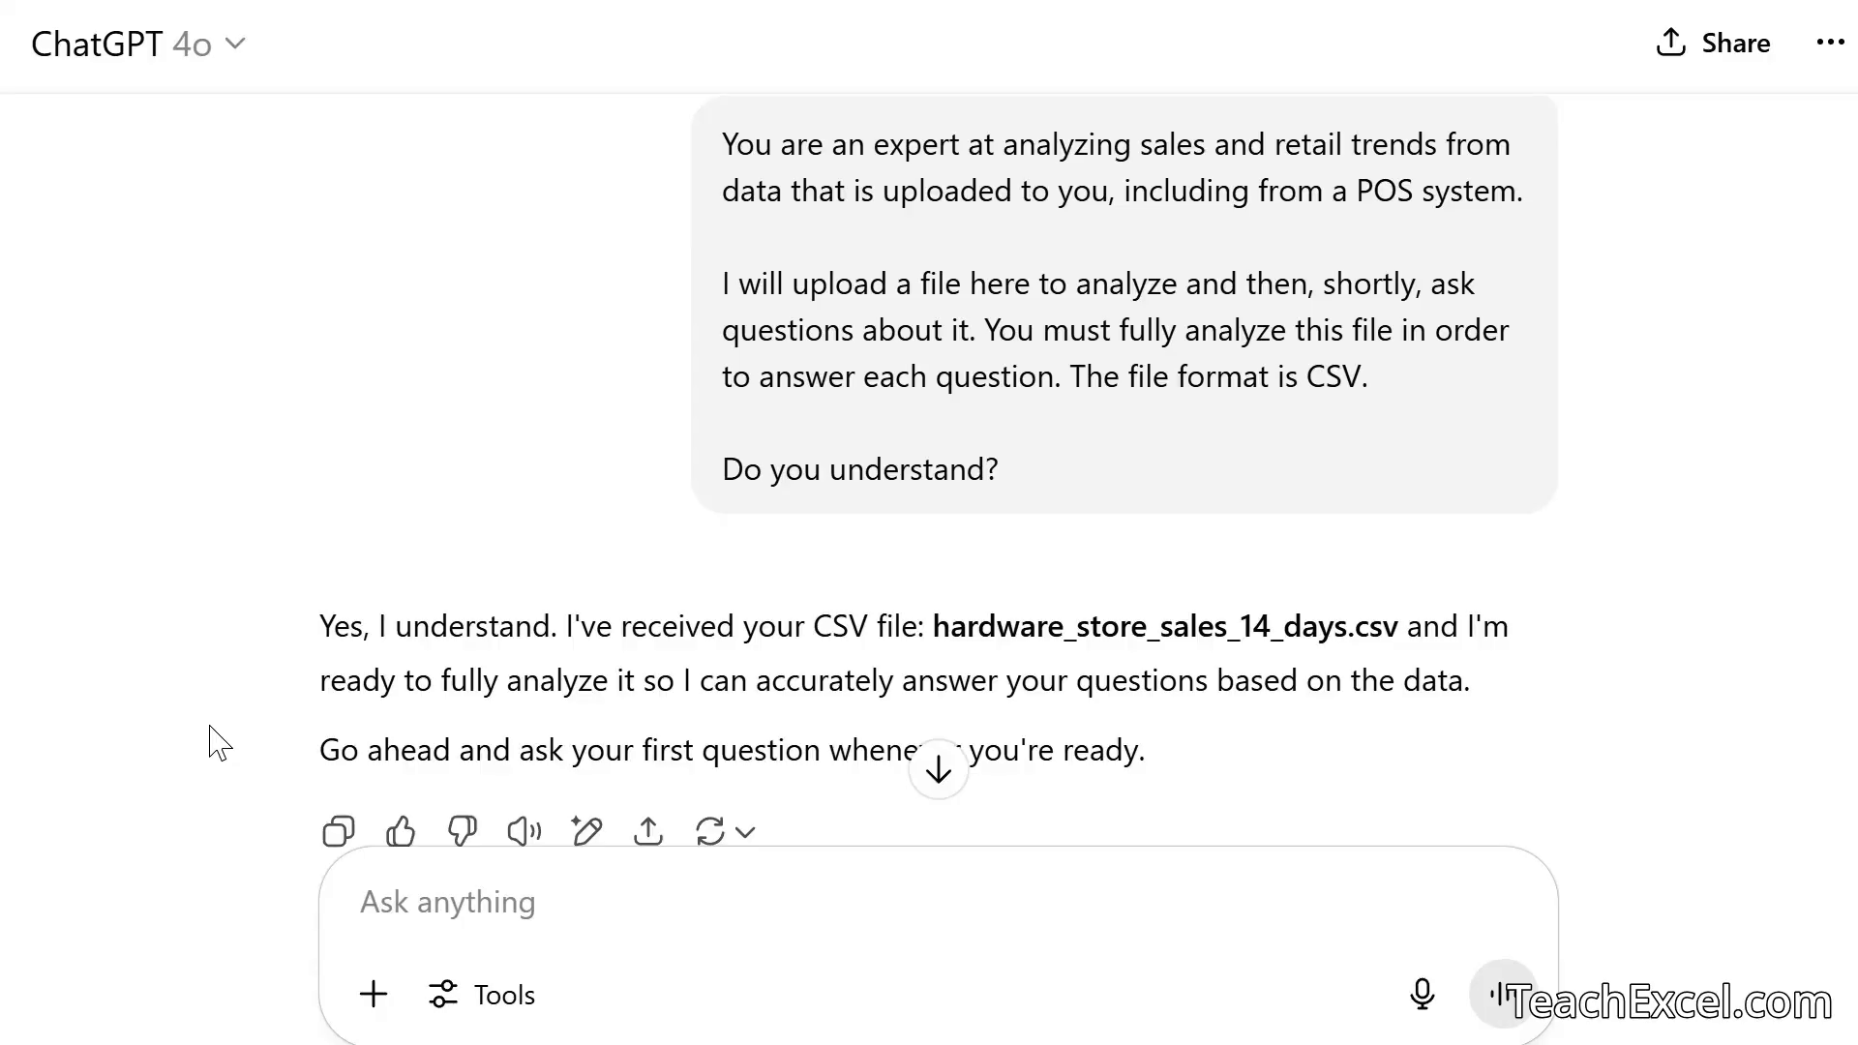
pyautogui.scroll(-1, 221, 743)
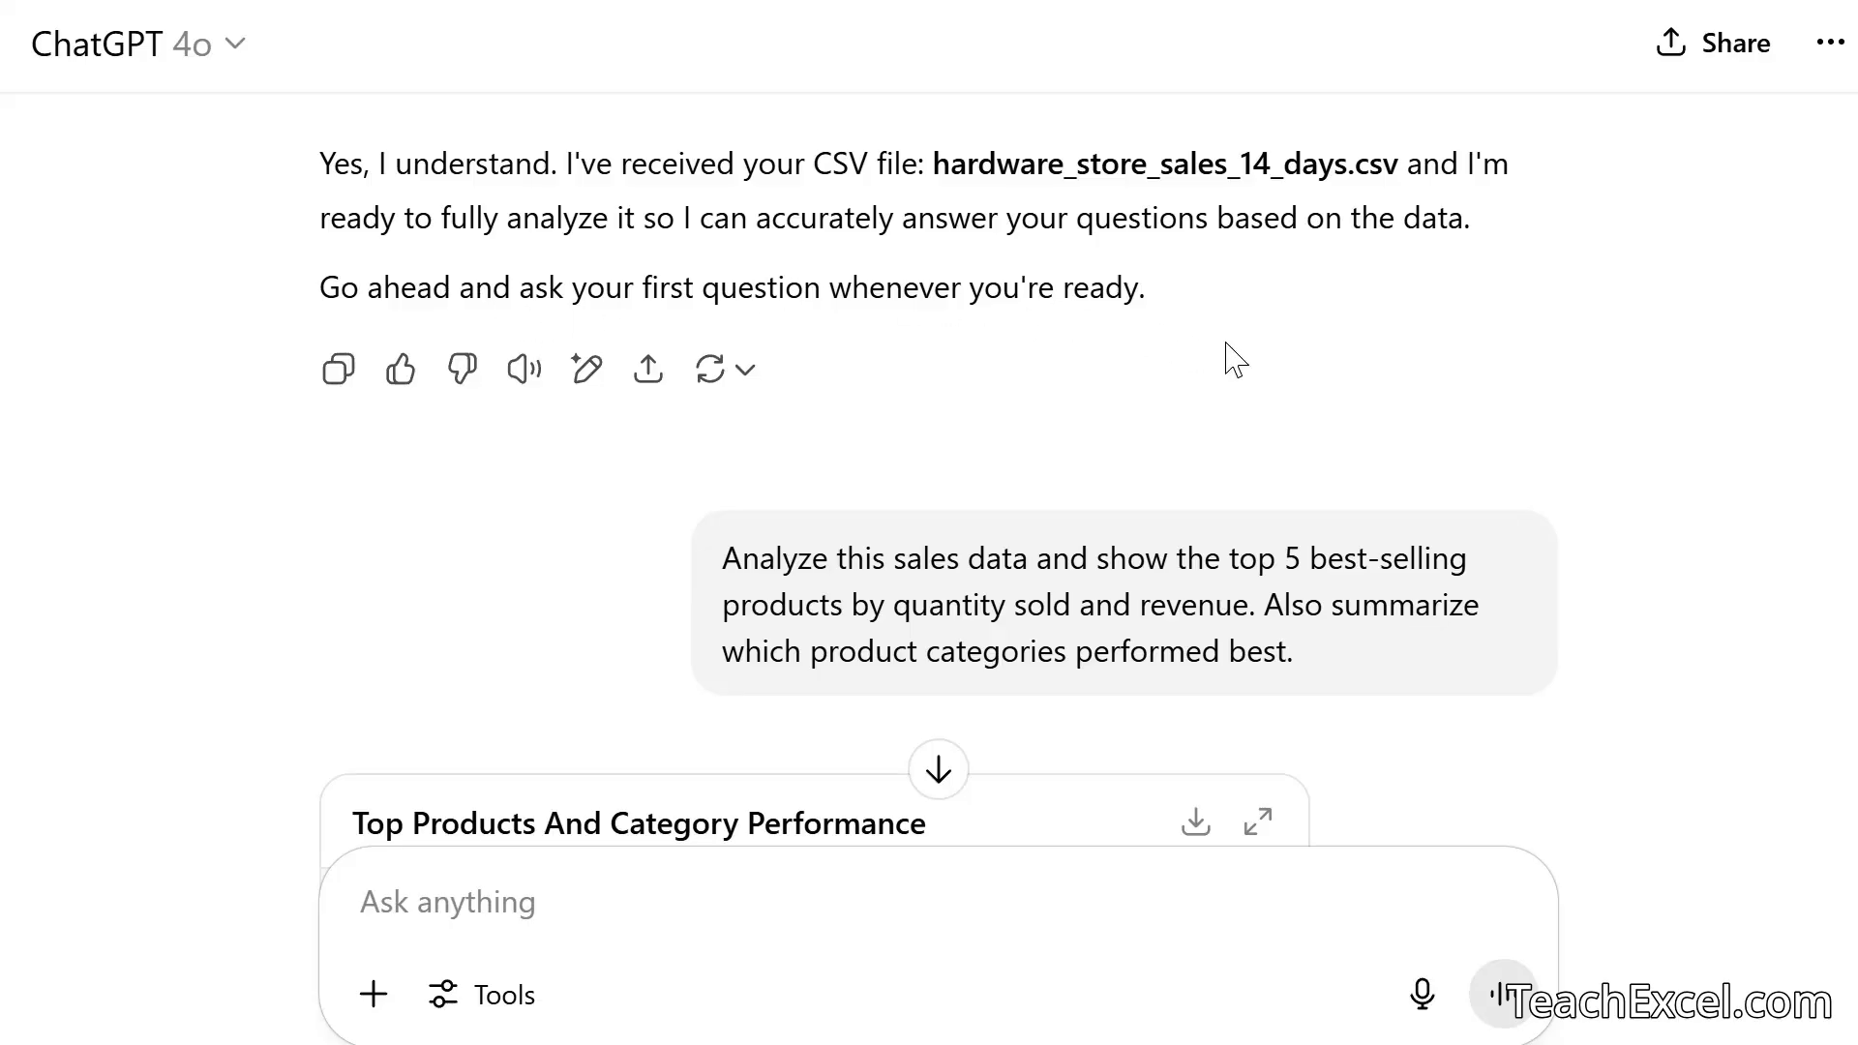
pyautogui.scroll(-2, 205, 494)
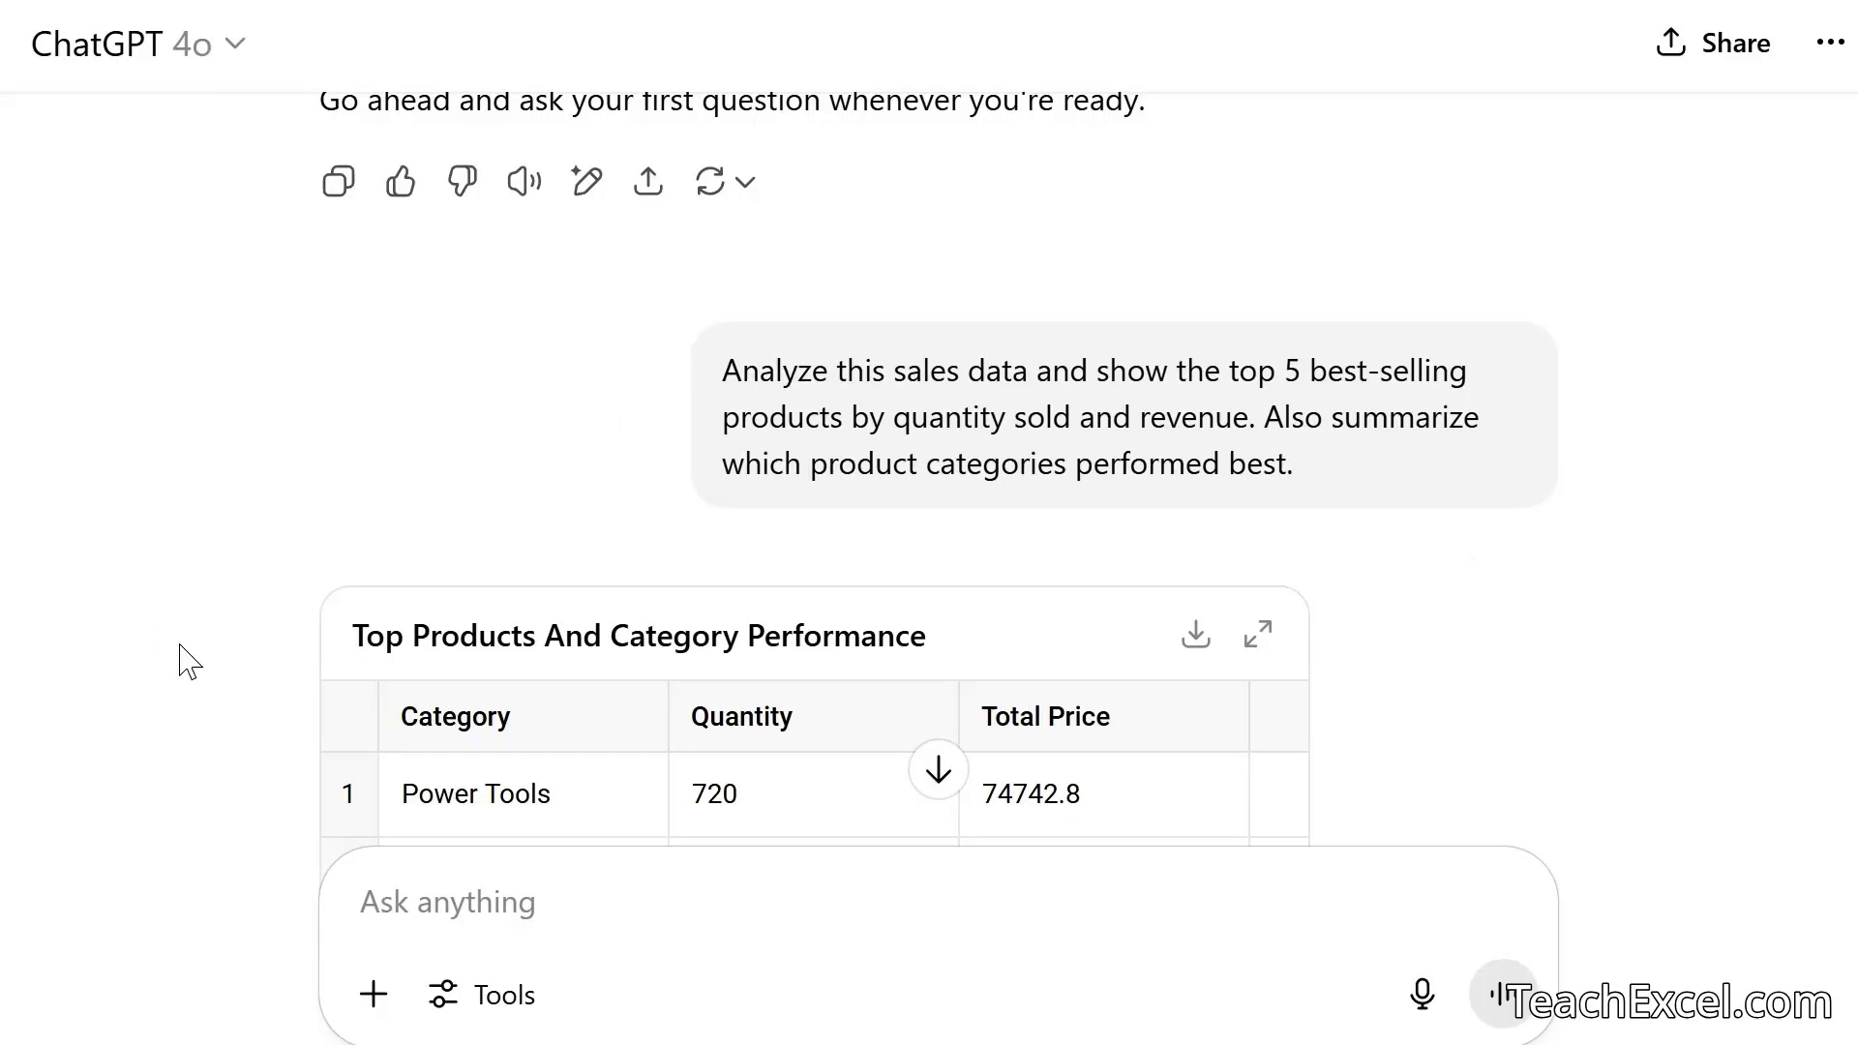
pyautogui.scroll(-2, 189, 655)
pyautogui.scroll(-1, 193, 664)
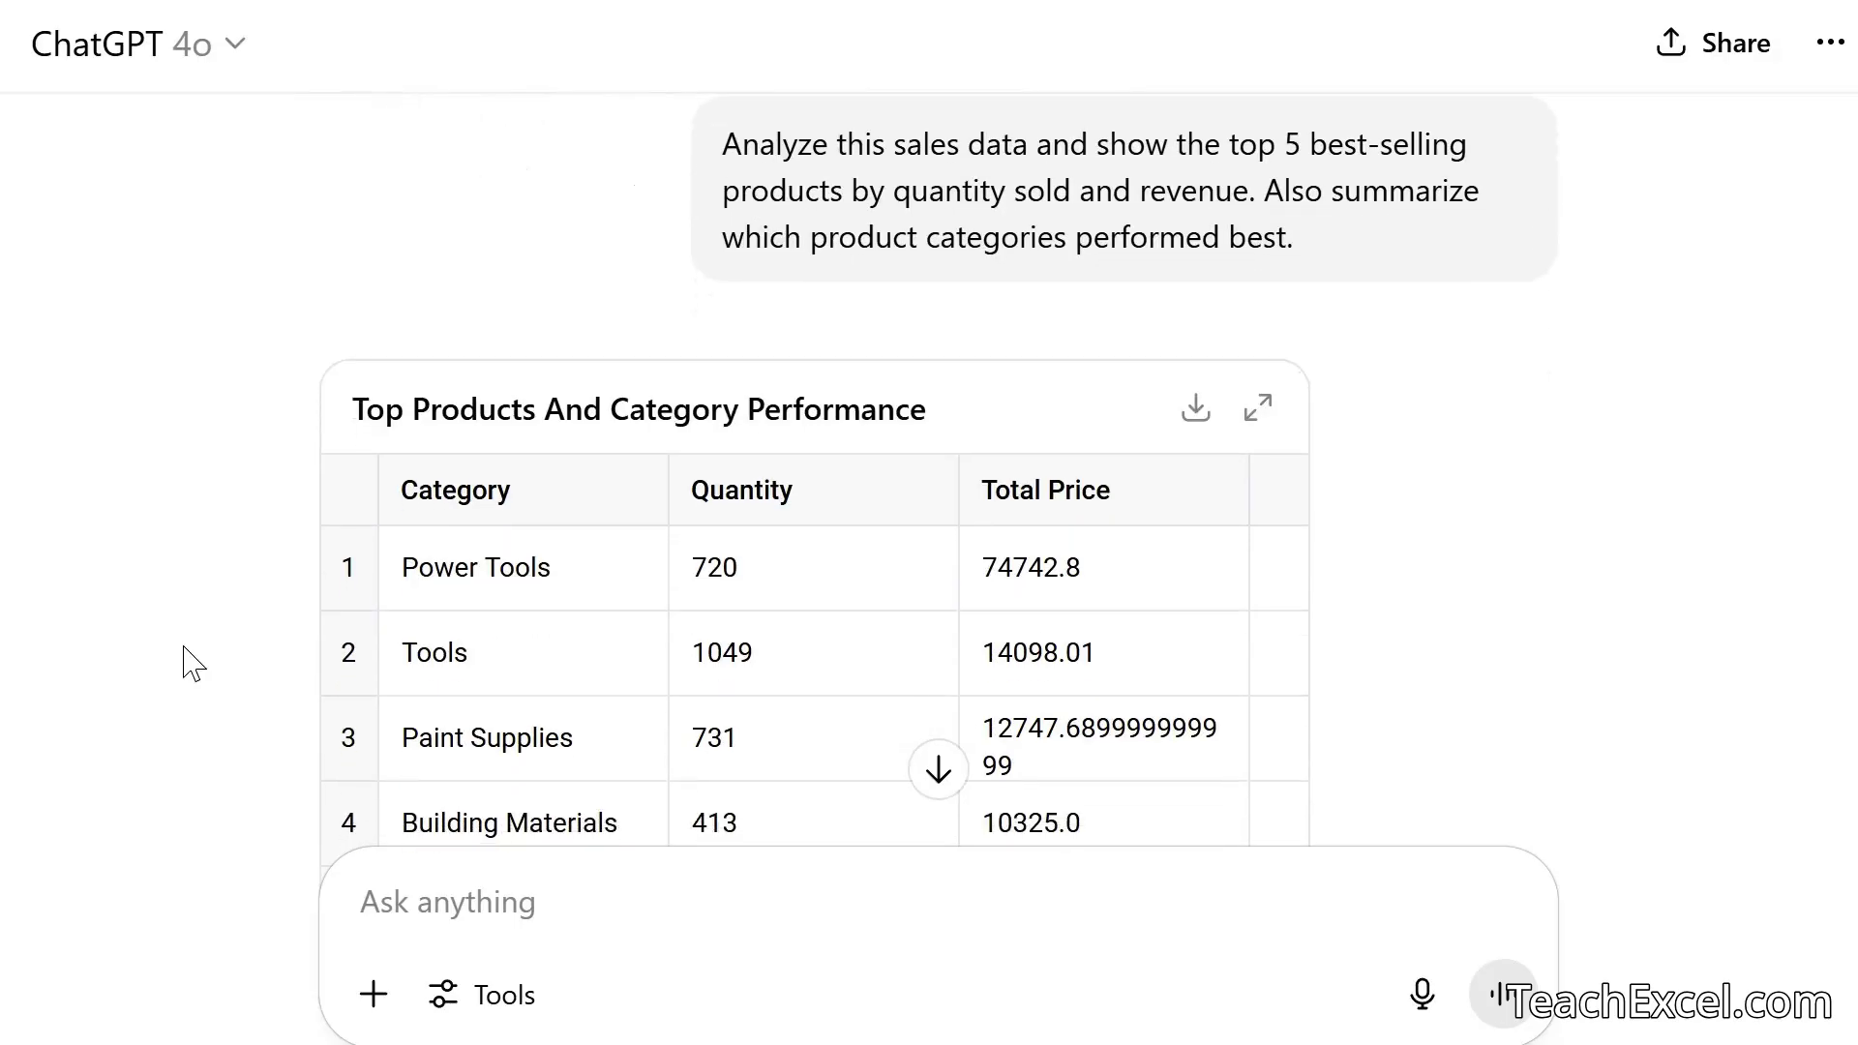
pyautogui.scroll(-3, 193, 664)
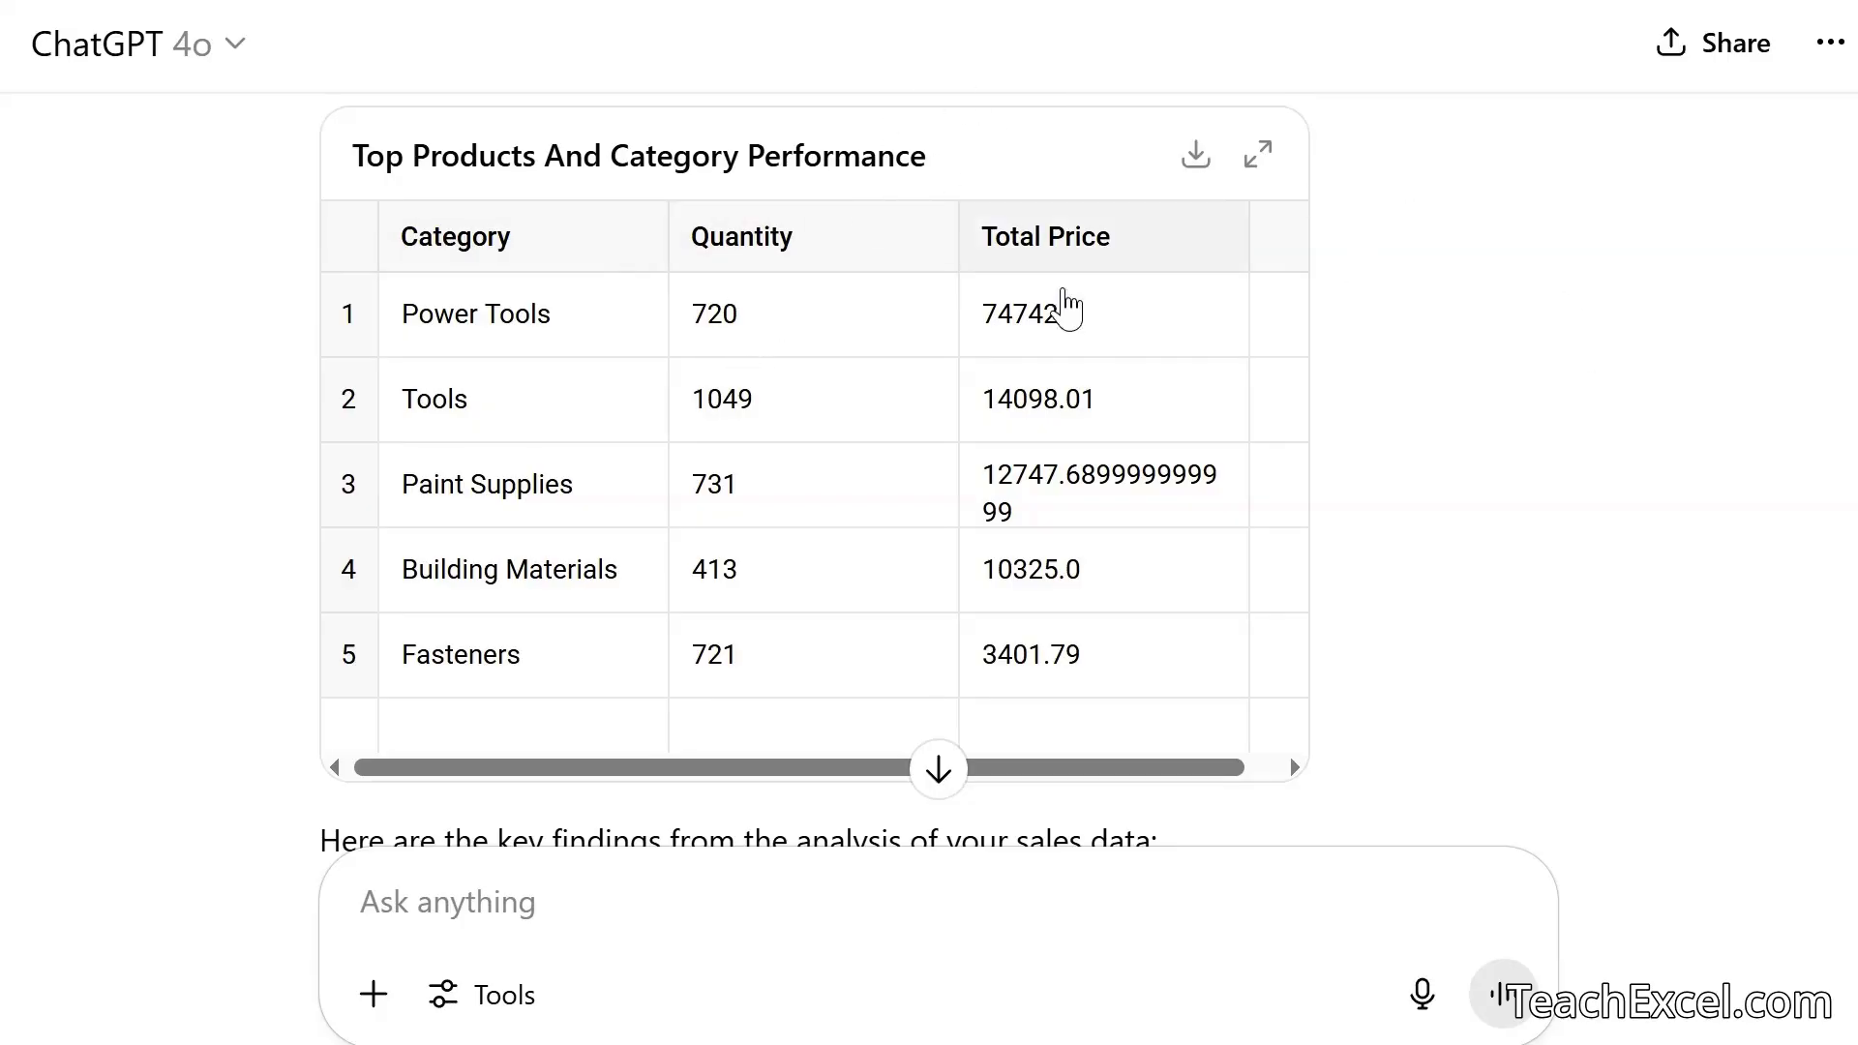
pyautogui.hscroll(1, 1002, 513)
pyautogui.hscroll(-1, 1002, 513)
pyautogui.scroll(-8, 241, 543)
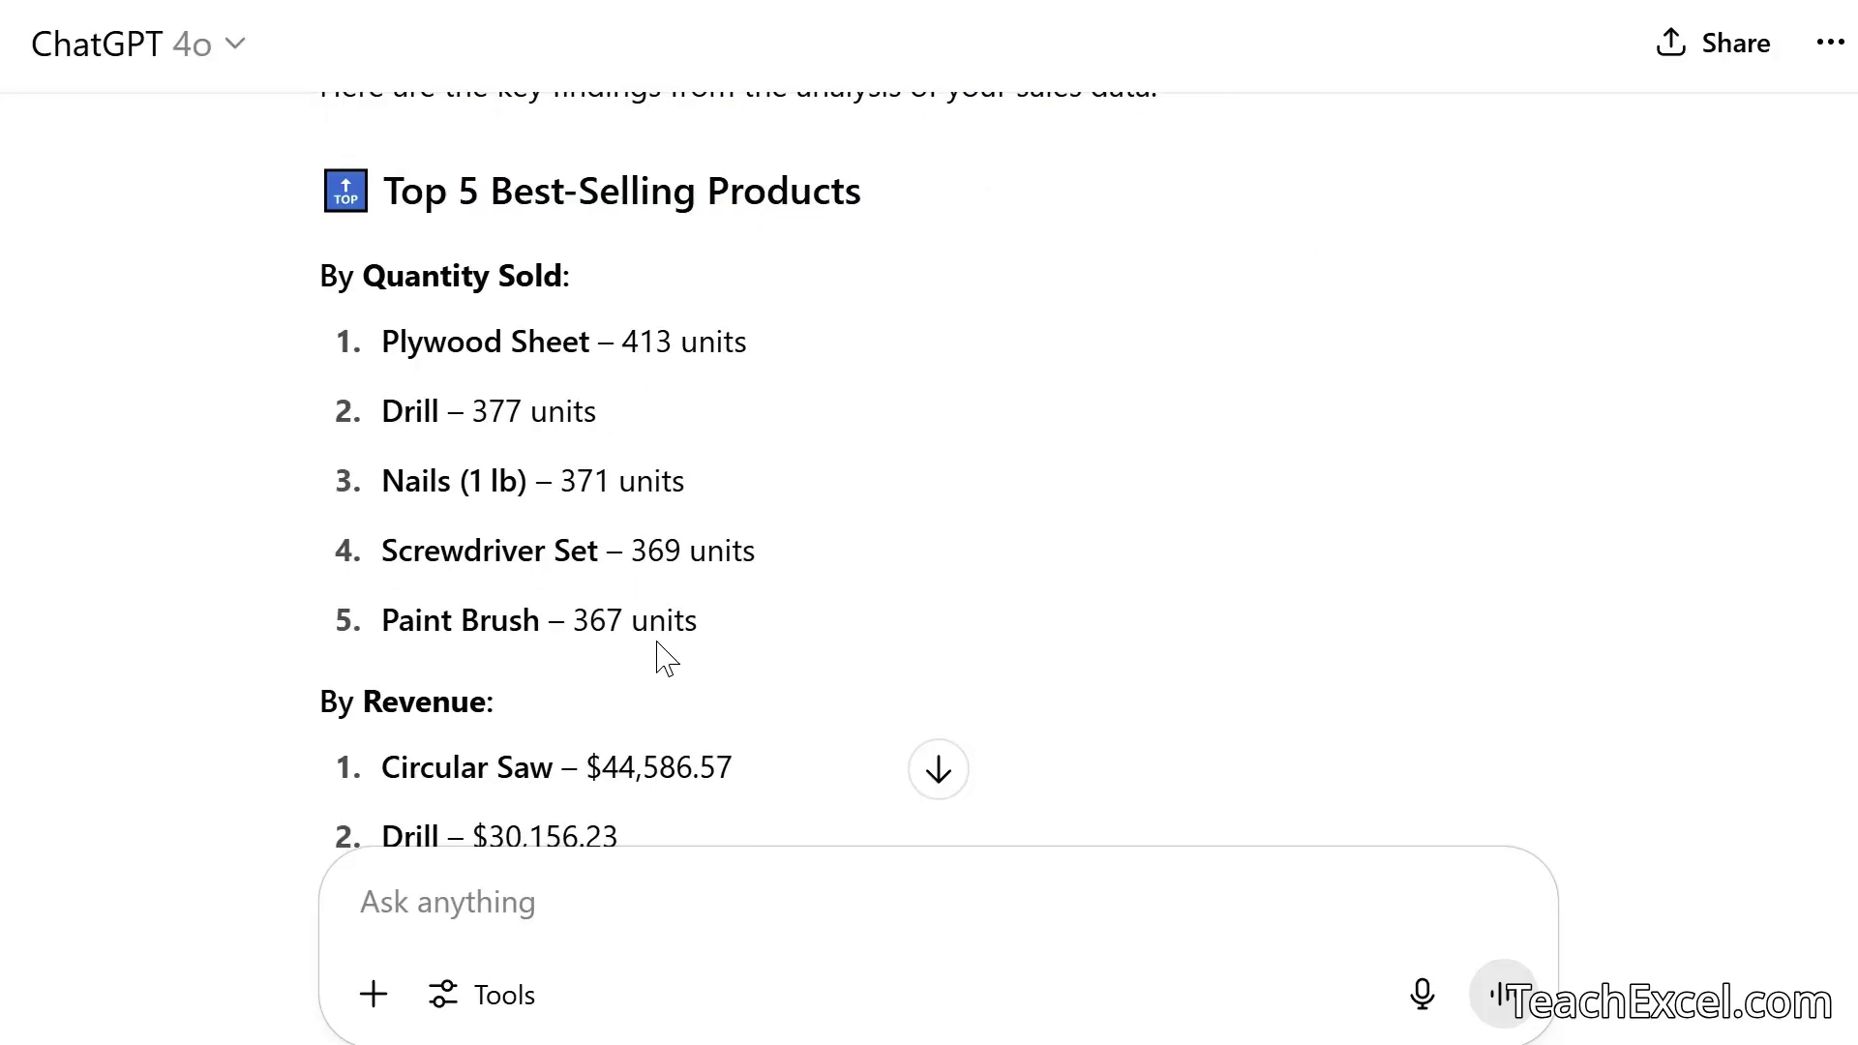
pyautogui.scroll(-4, 664, 653)
pyautogui.scroll(-5, 617, 600)
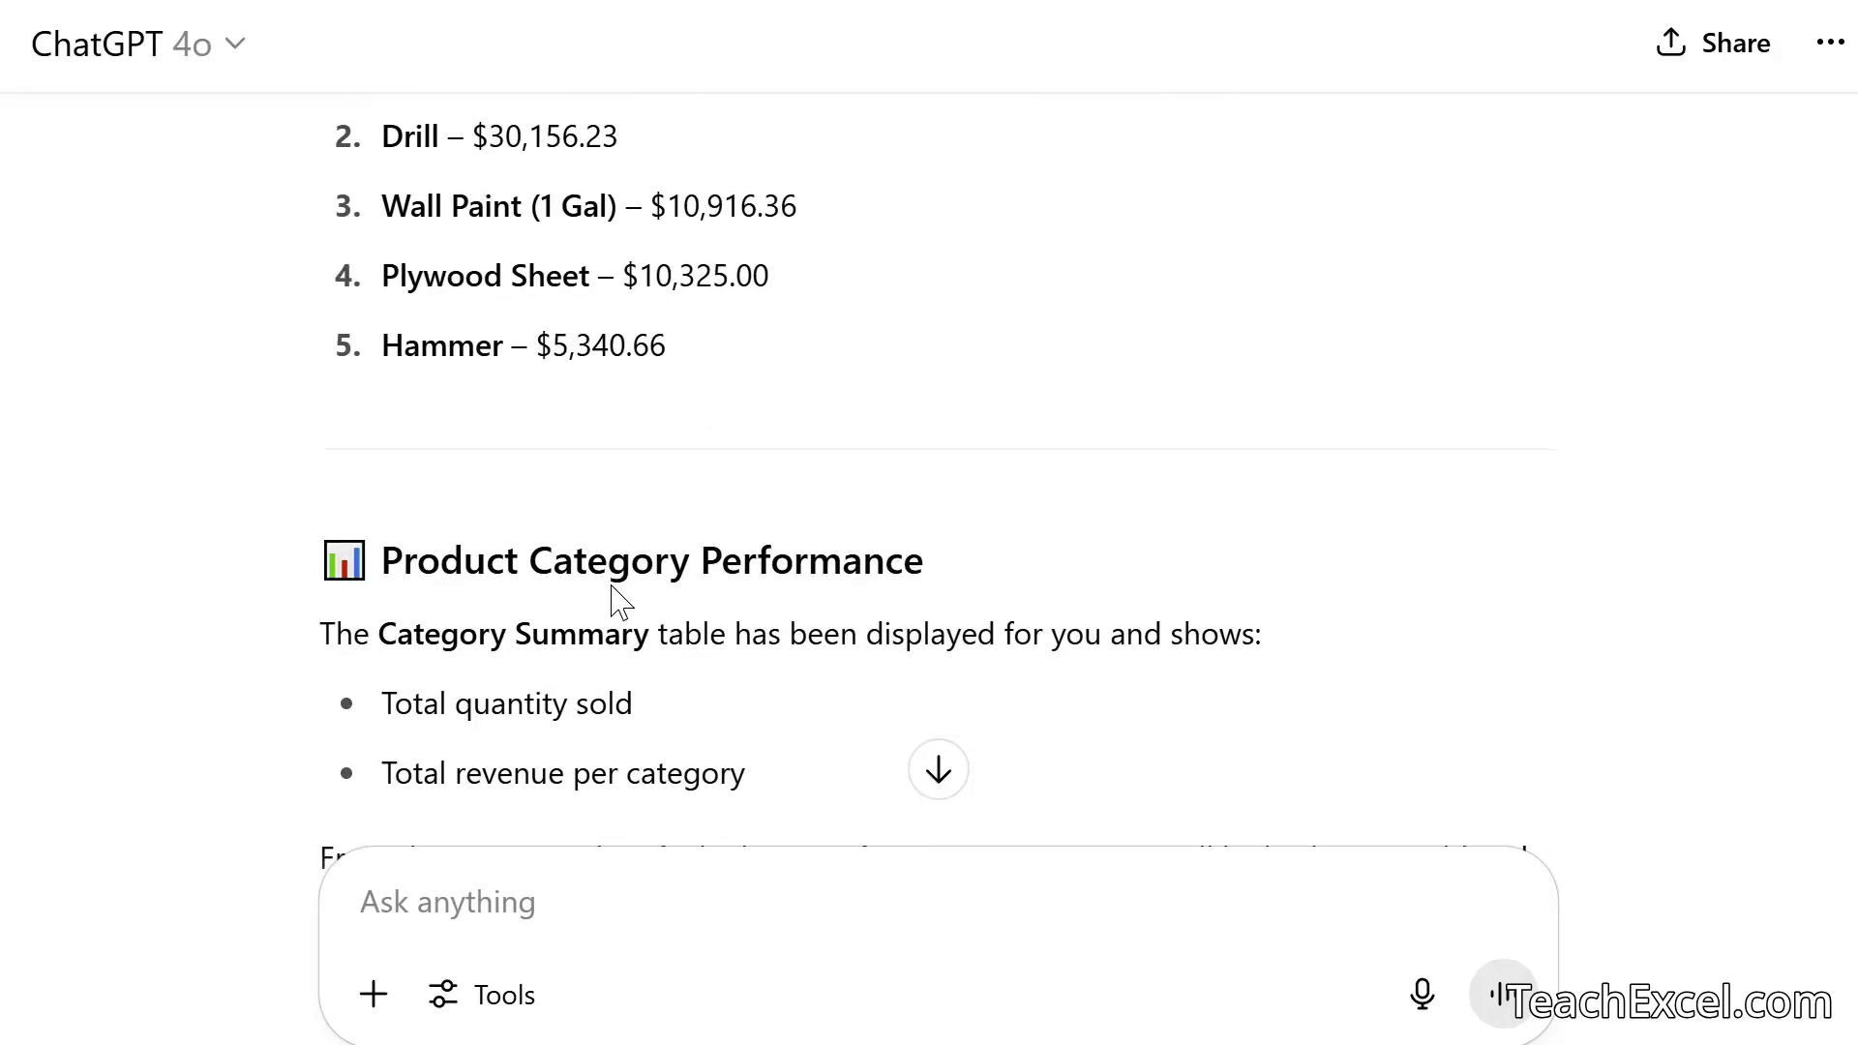
pyautogui.scroll(-2, 584, 615)
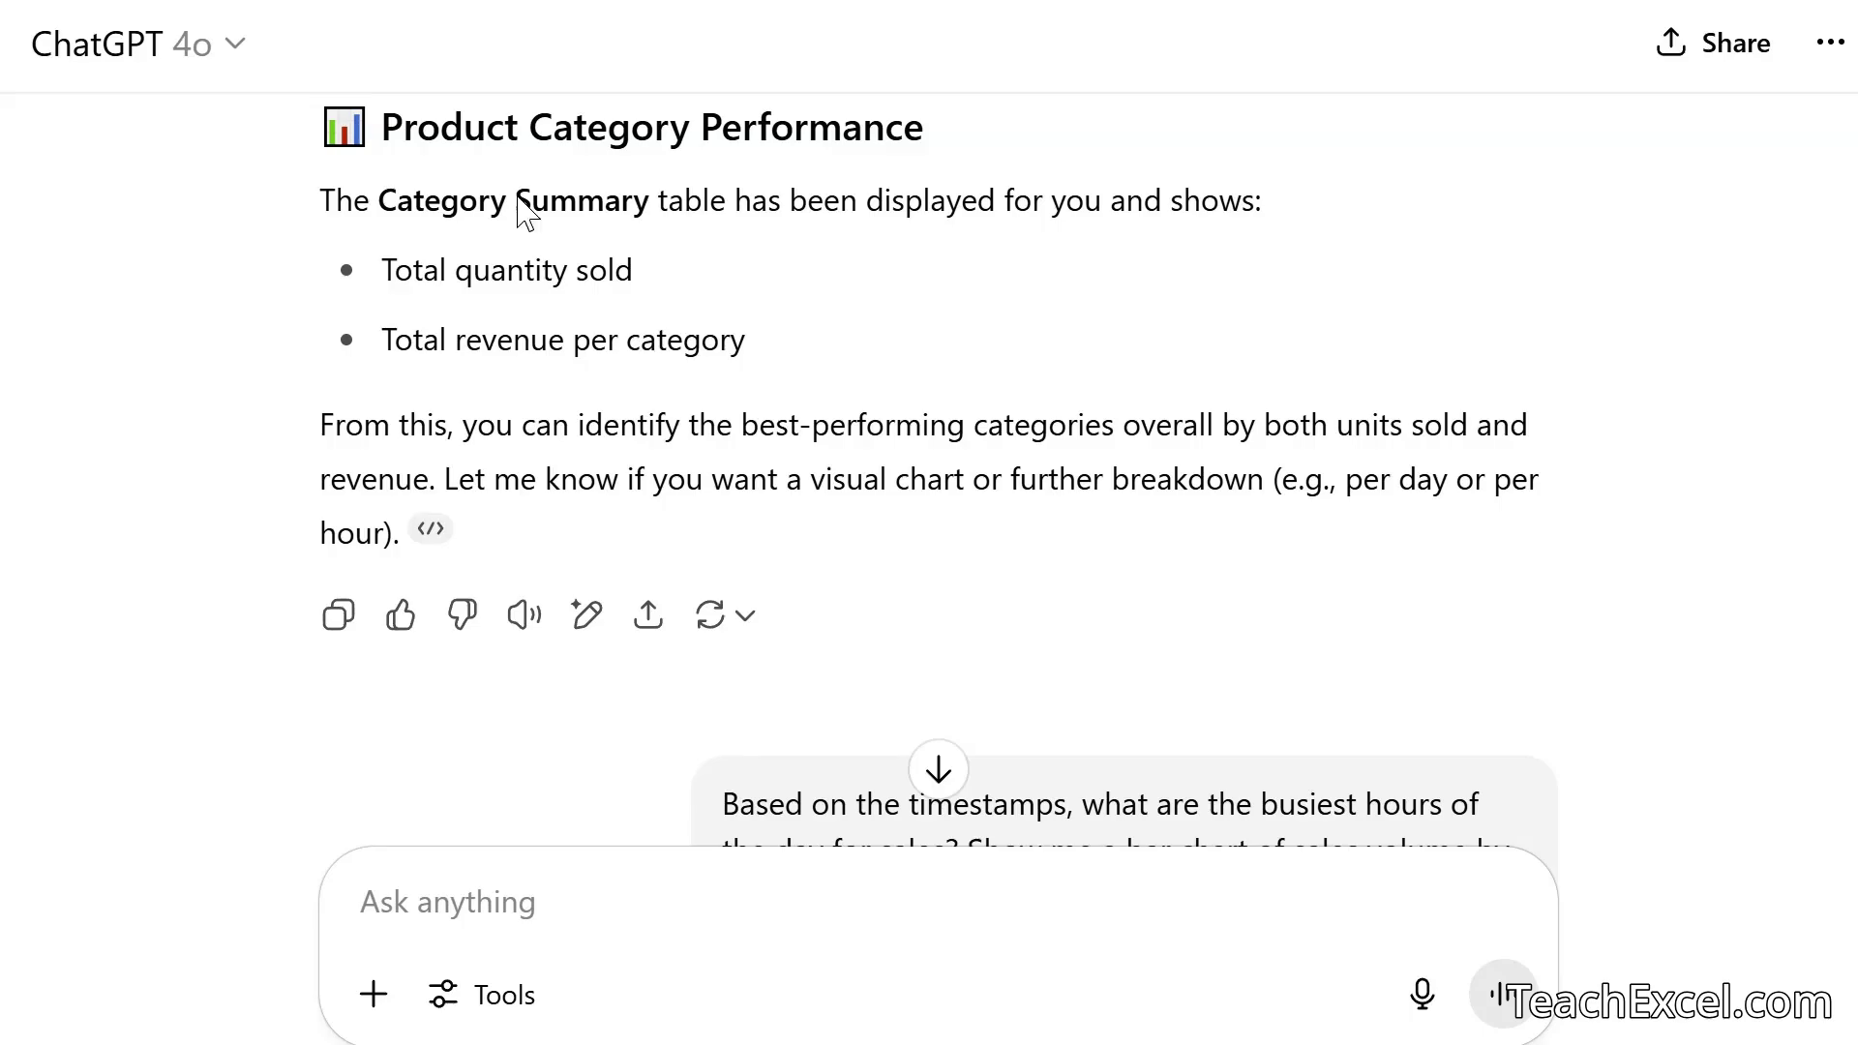
# Re-examine the category performance table and the top-product lists, continuing to the question about the busiest sales hours
pyautogui.scroll(2, 594, 258)
pyautogui.scroll(1, 594, 246)
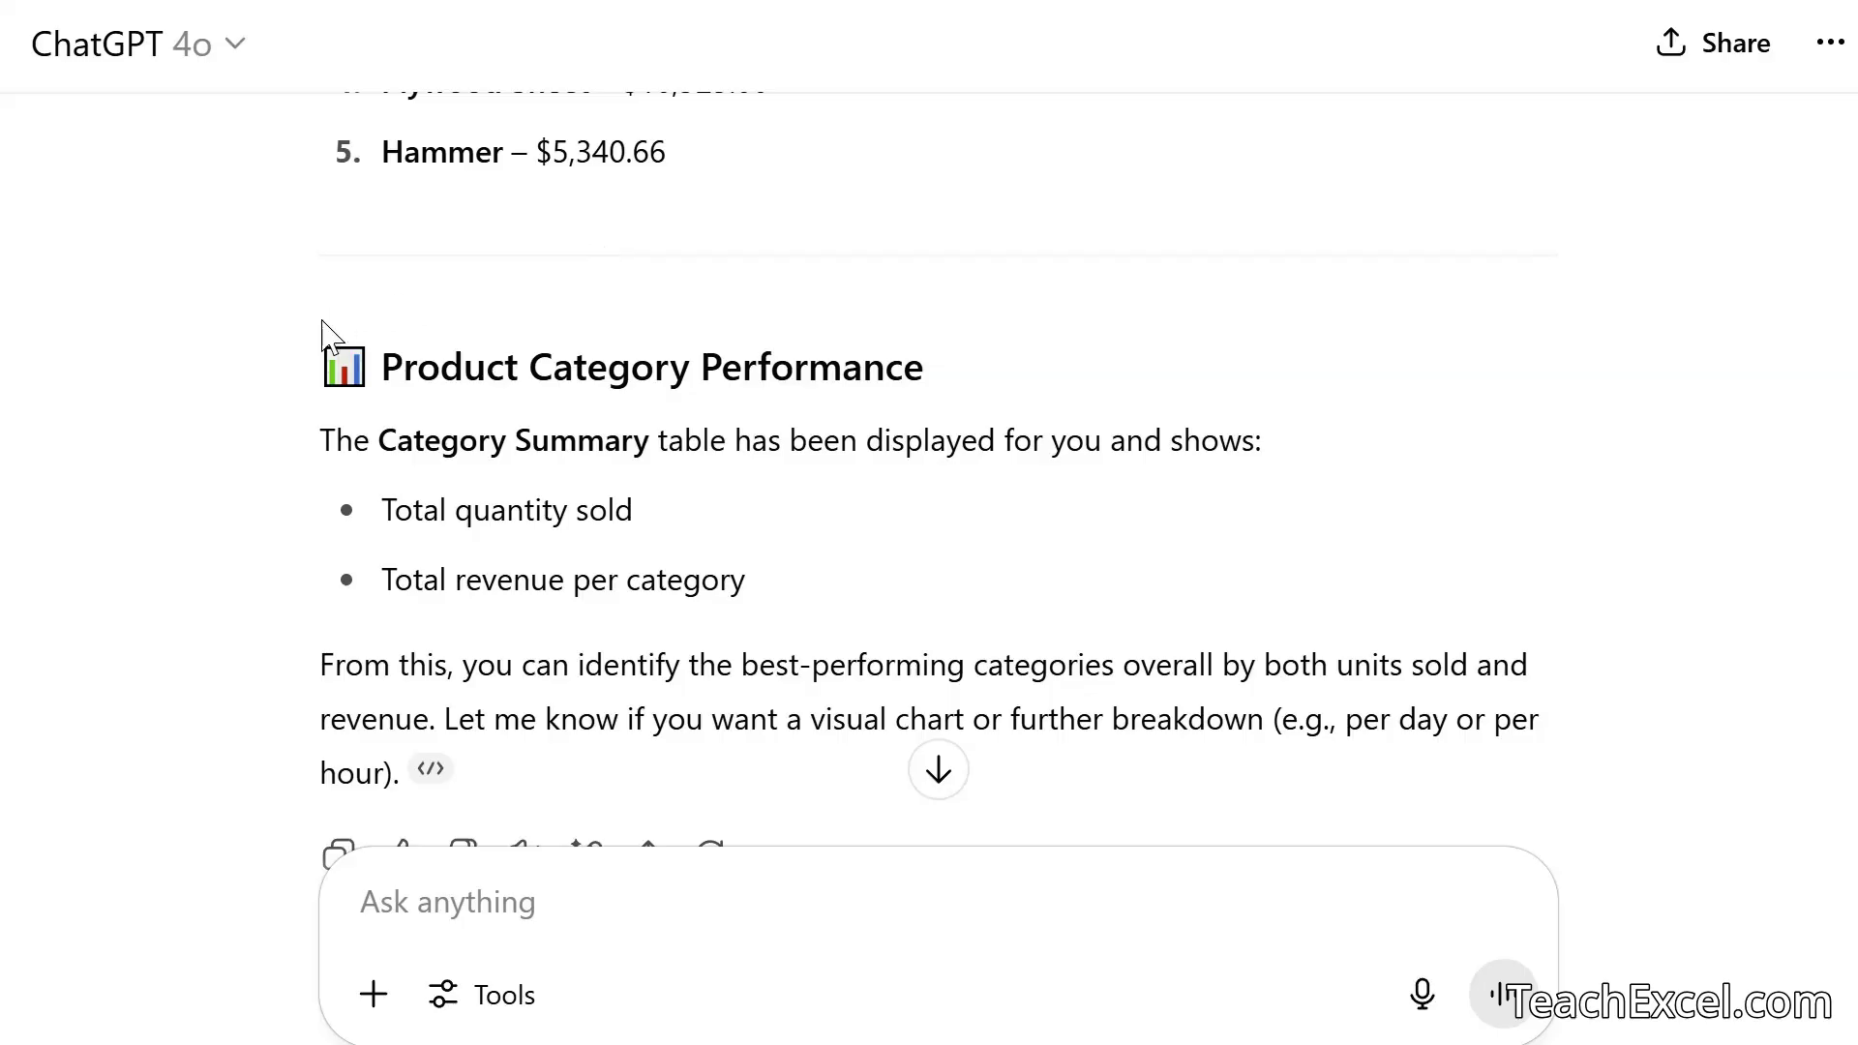
pyautogui.scroll(3, 266, 254)
pyautogui.scroll(10, 266, 255)
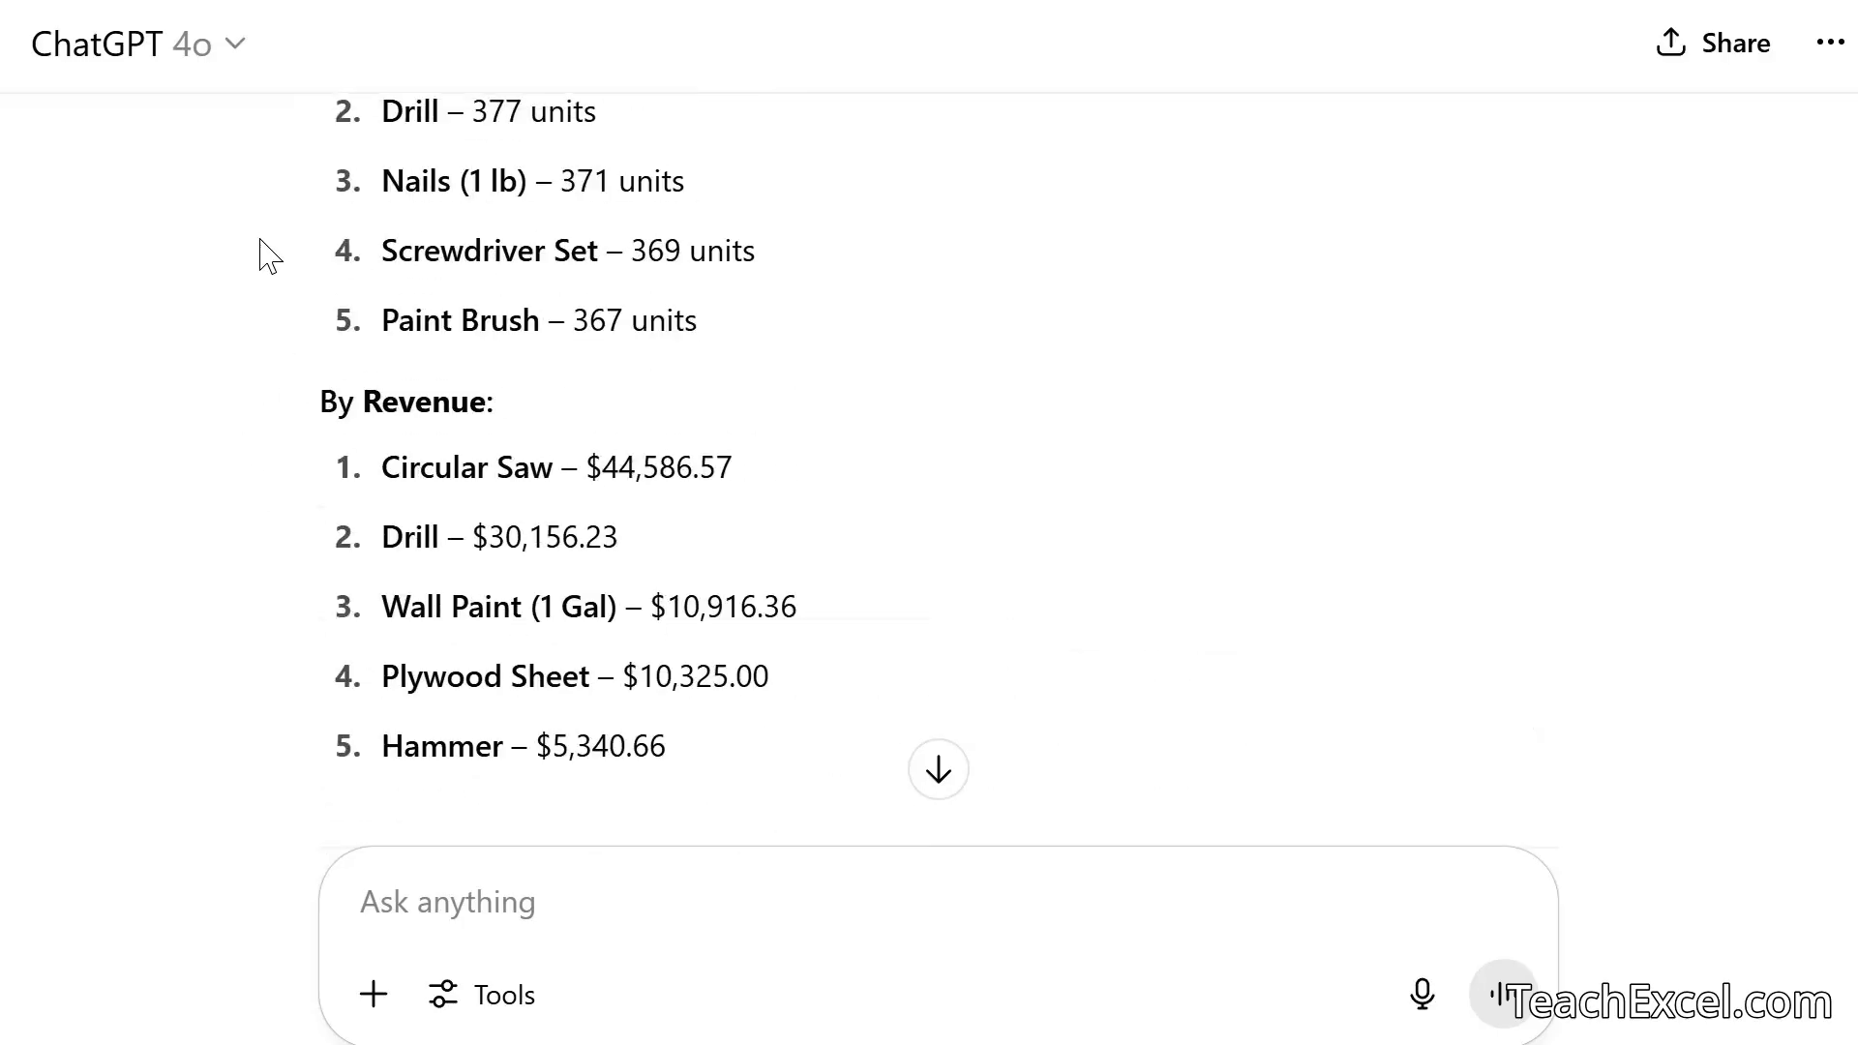
pyautogui.scroll(6, 266, 254)
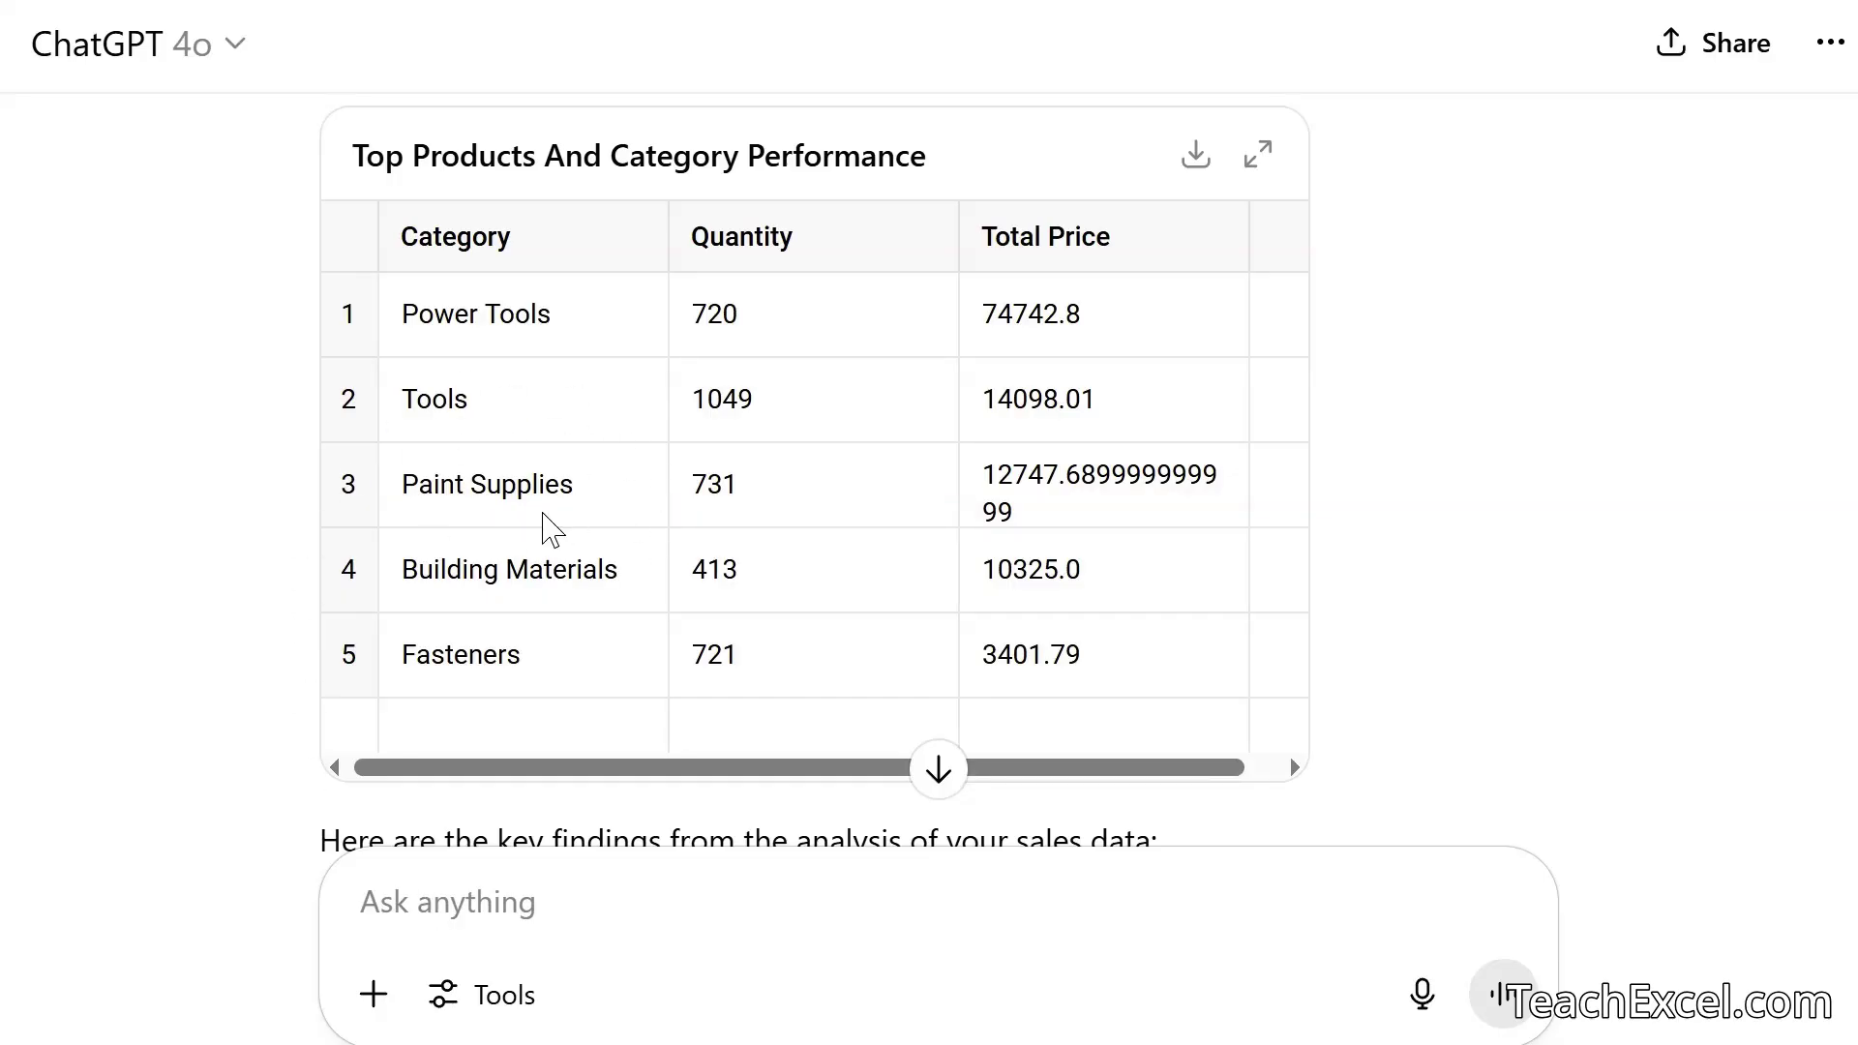
pyautogui.scroll(1, 552, 530)
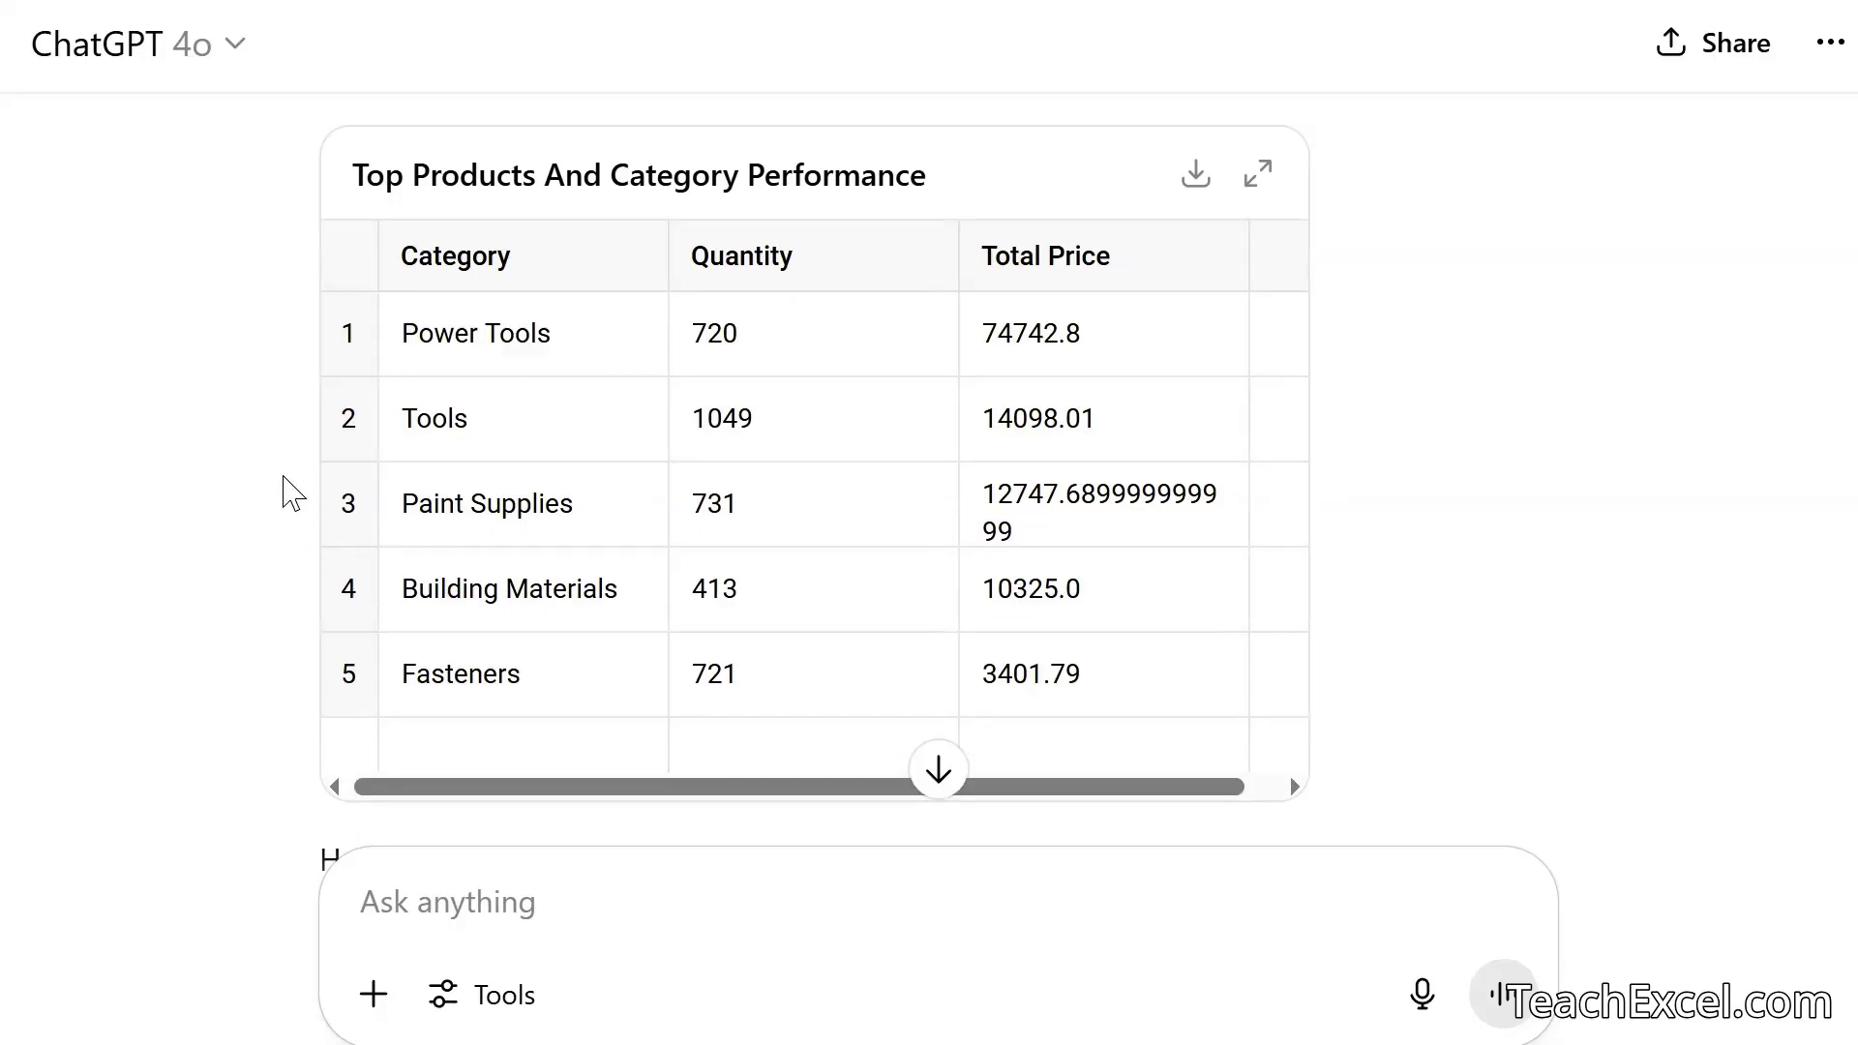
pyautogui.scroll(3, 279, 481)
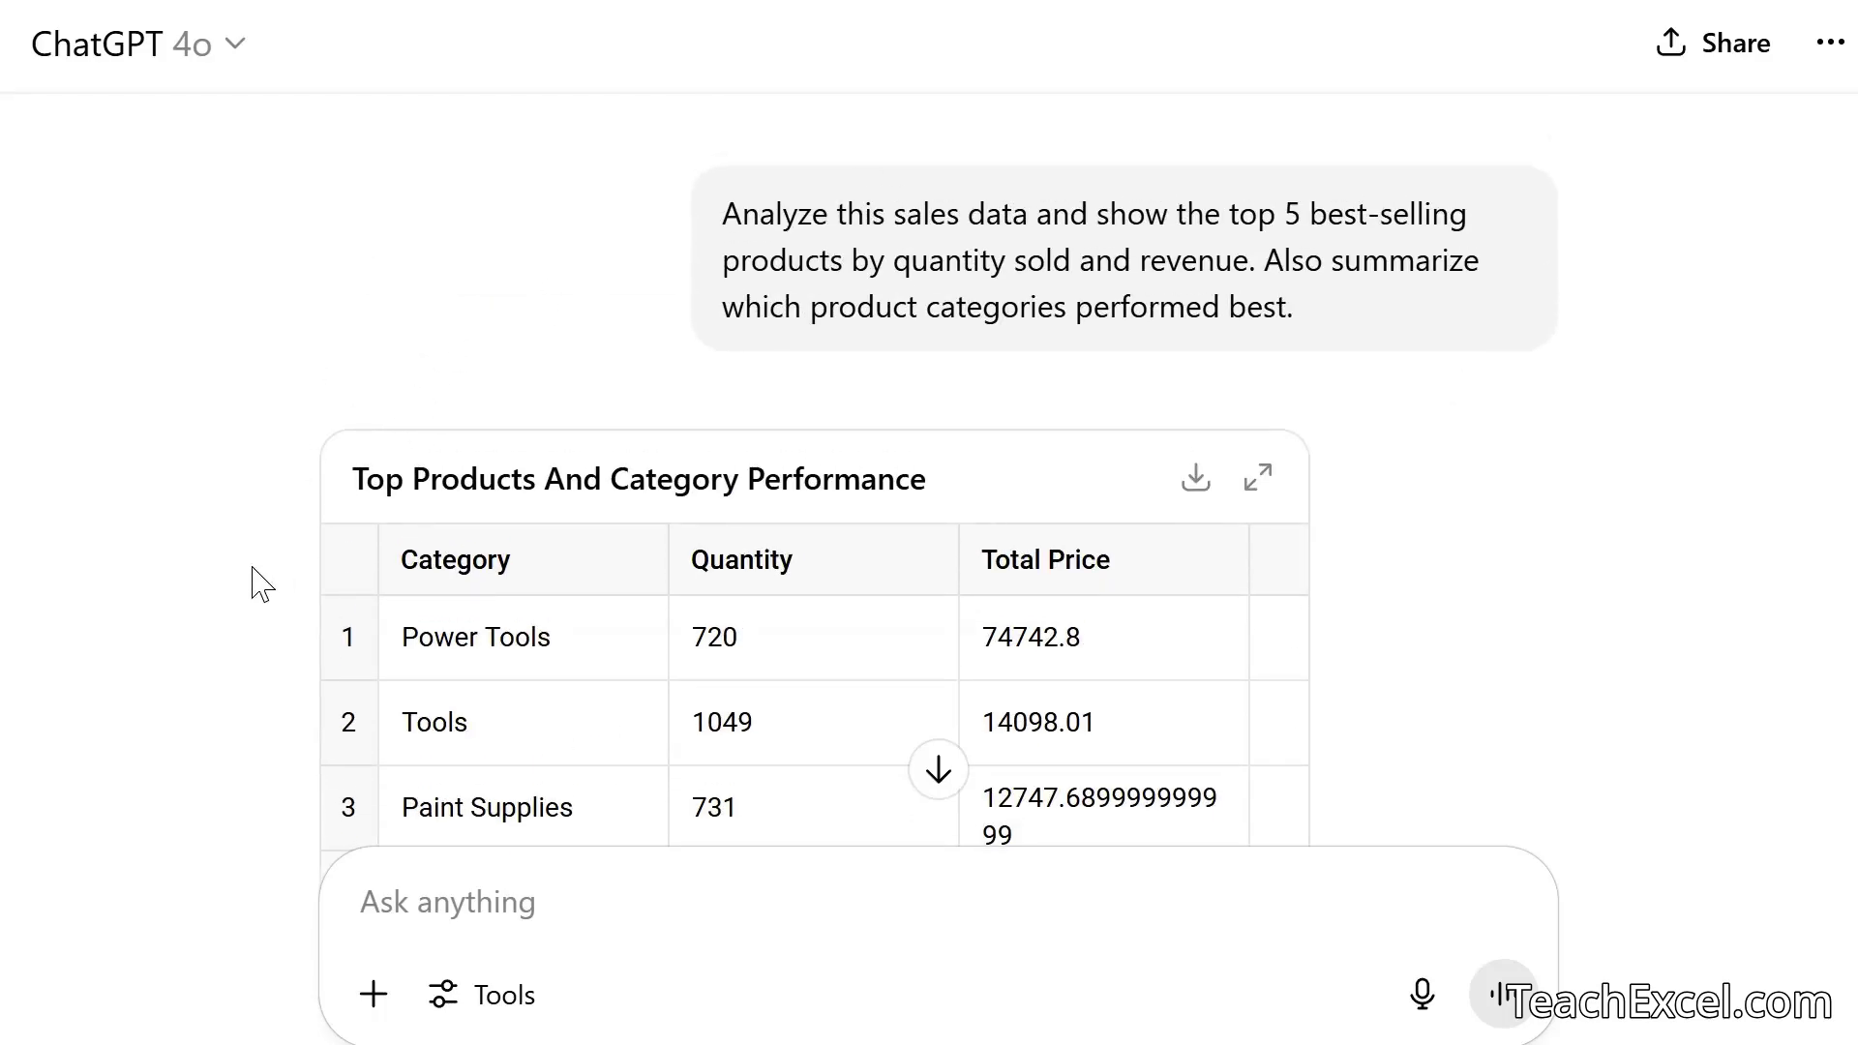
pyautogui.scroll(-2, 262, 583)
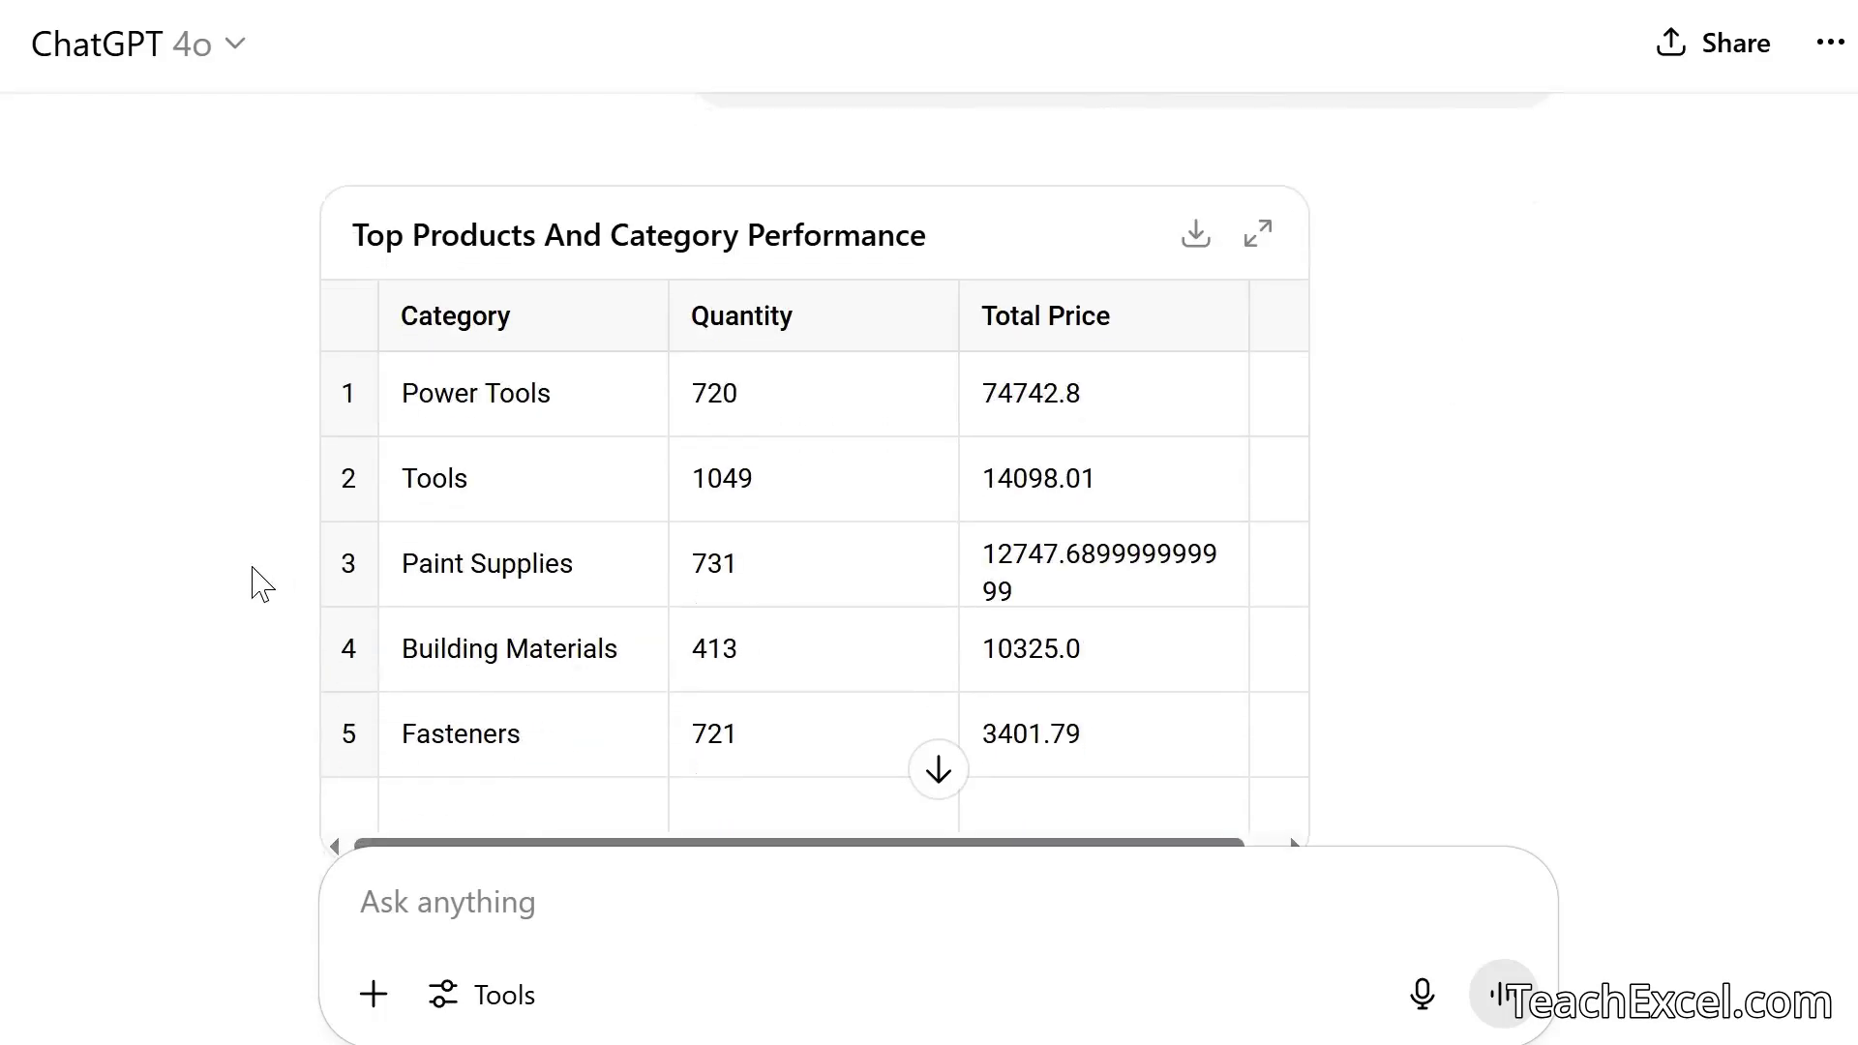
pyautogui.scroll(-10, 261, 584)
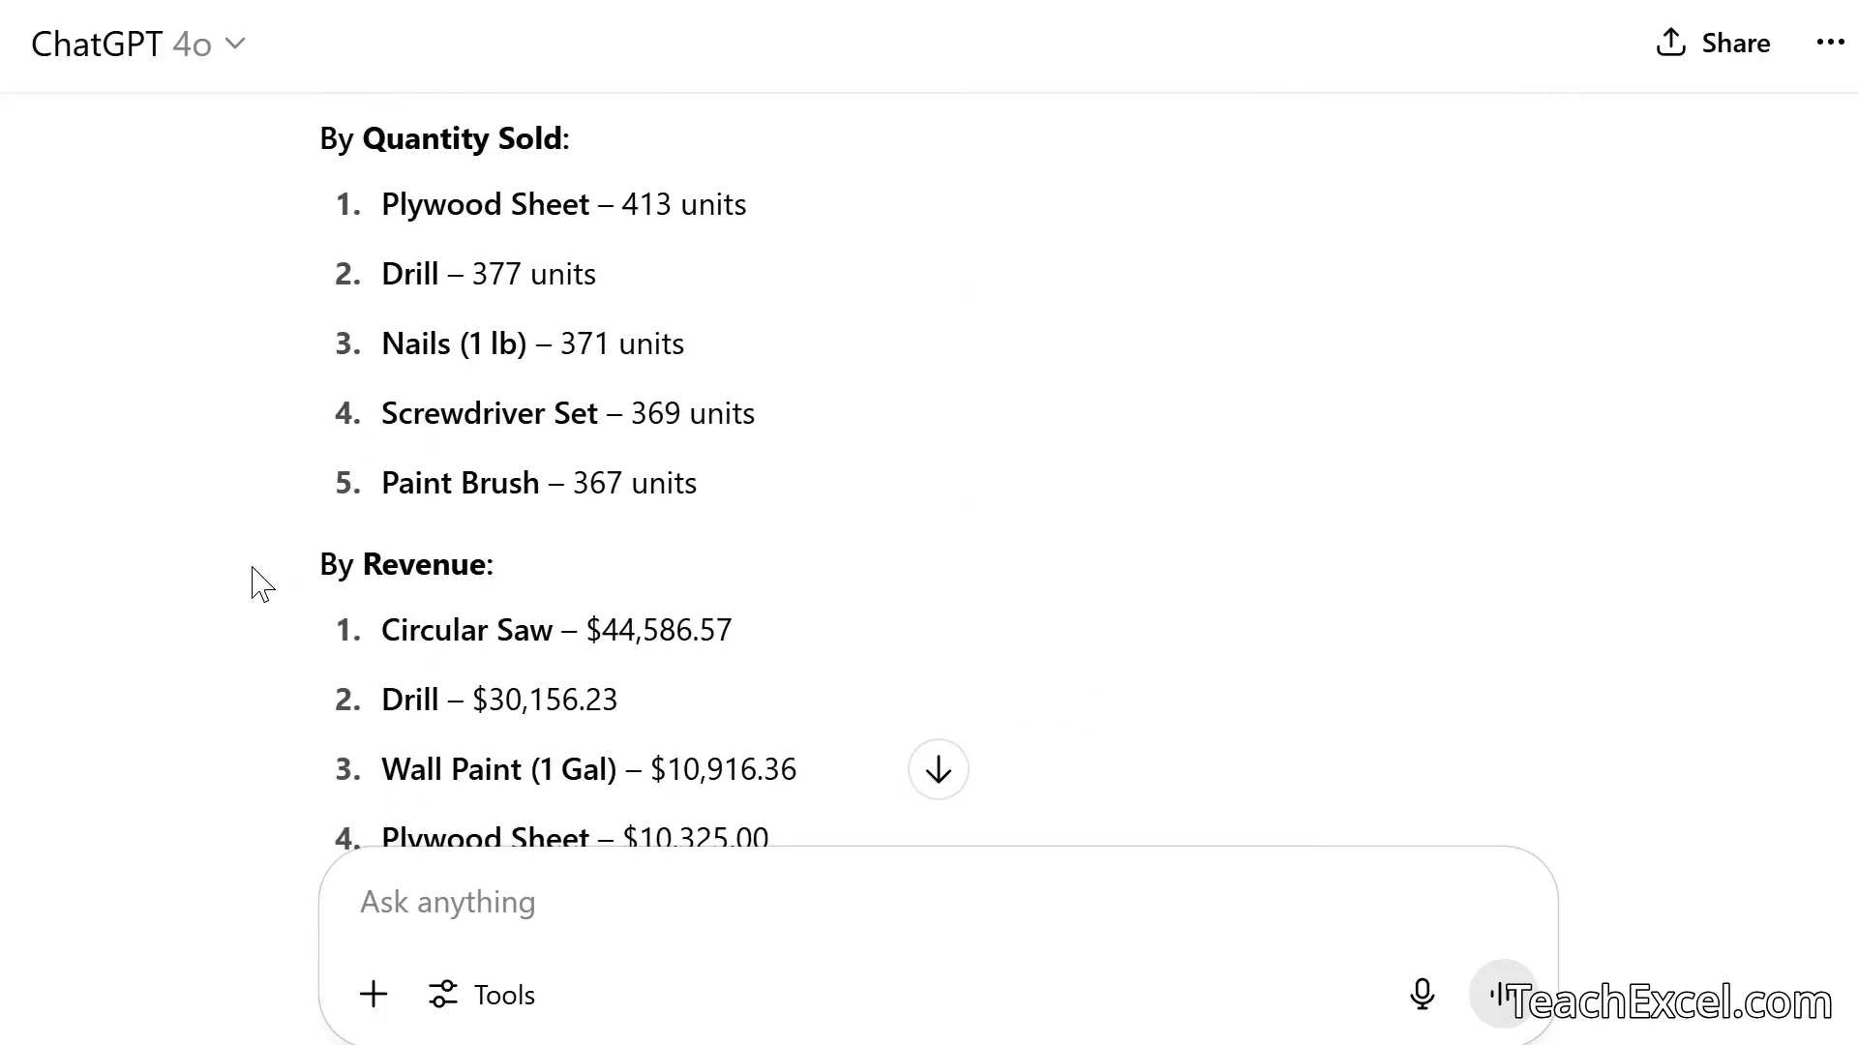
pyautogui.scroll(-10, 262, 584)
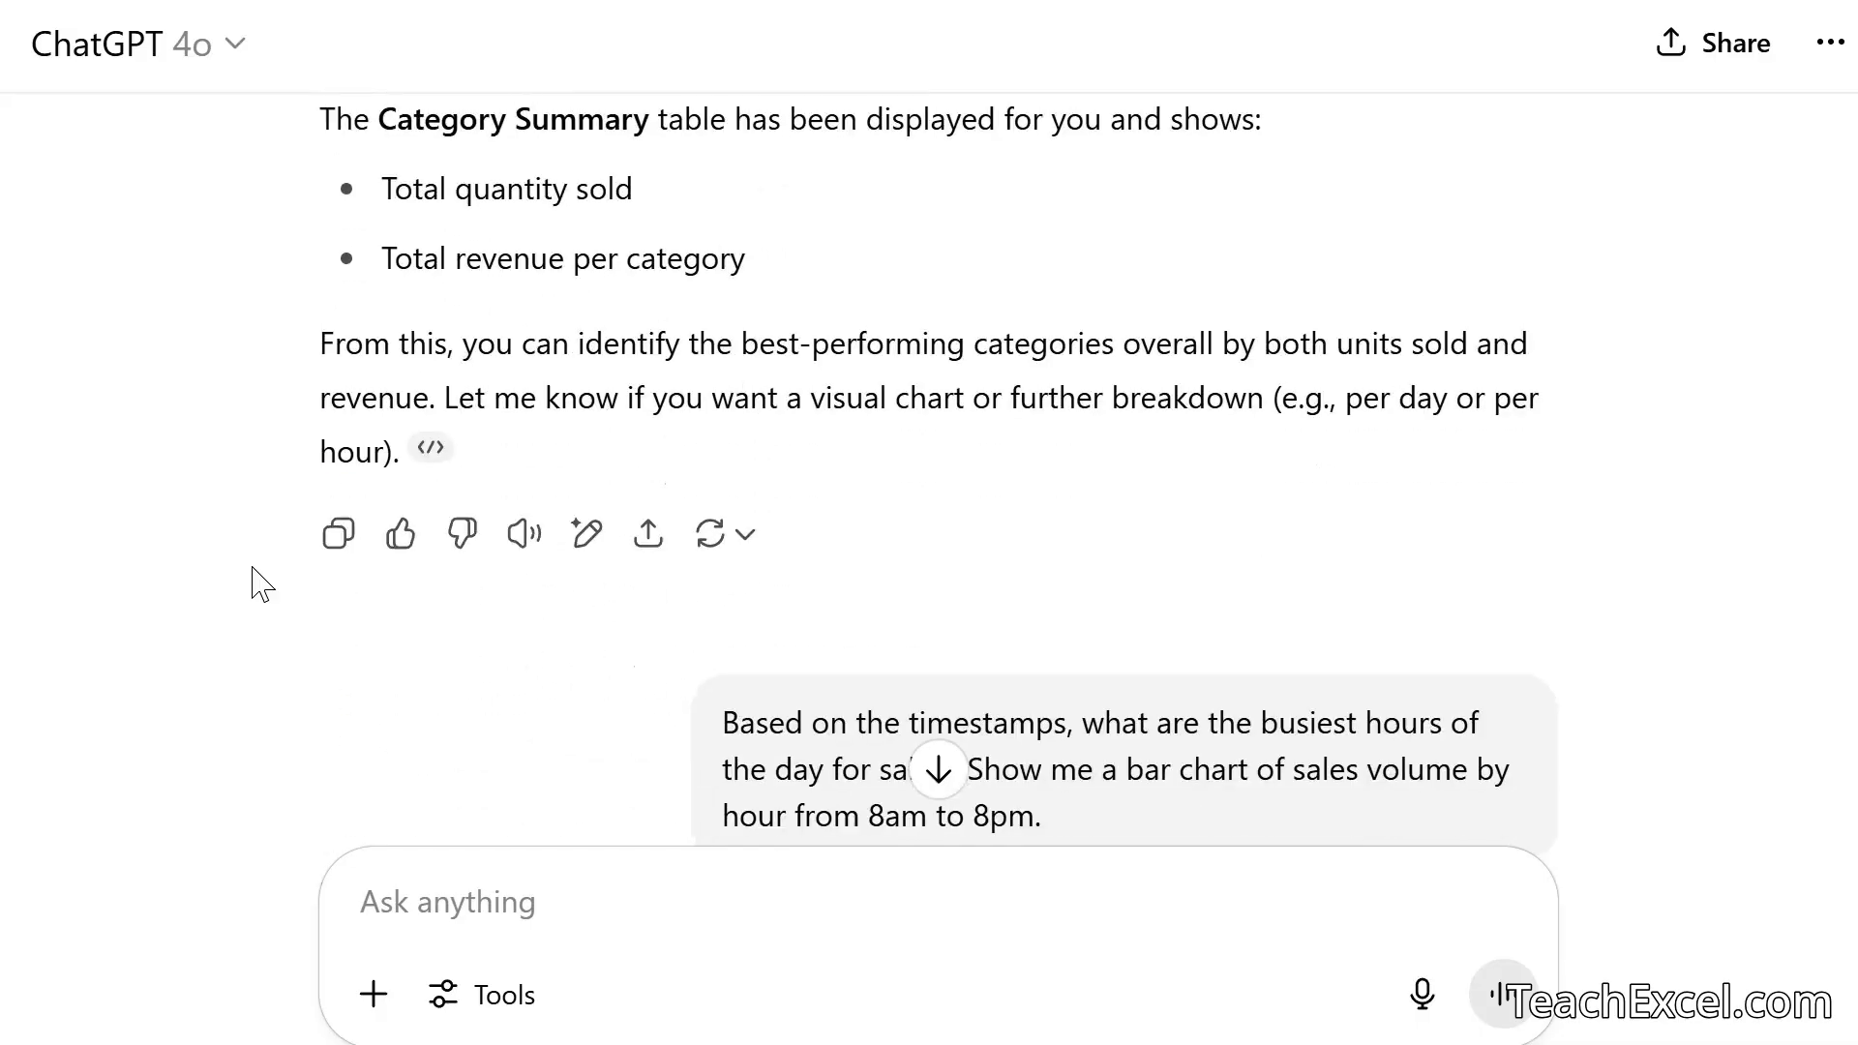
pyautogui.scroll(-2, 252, 568)
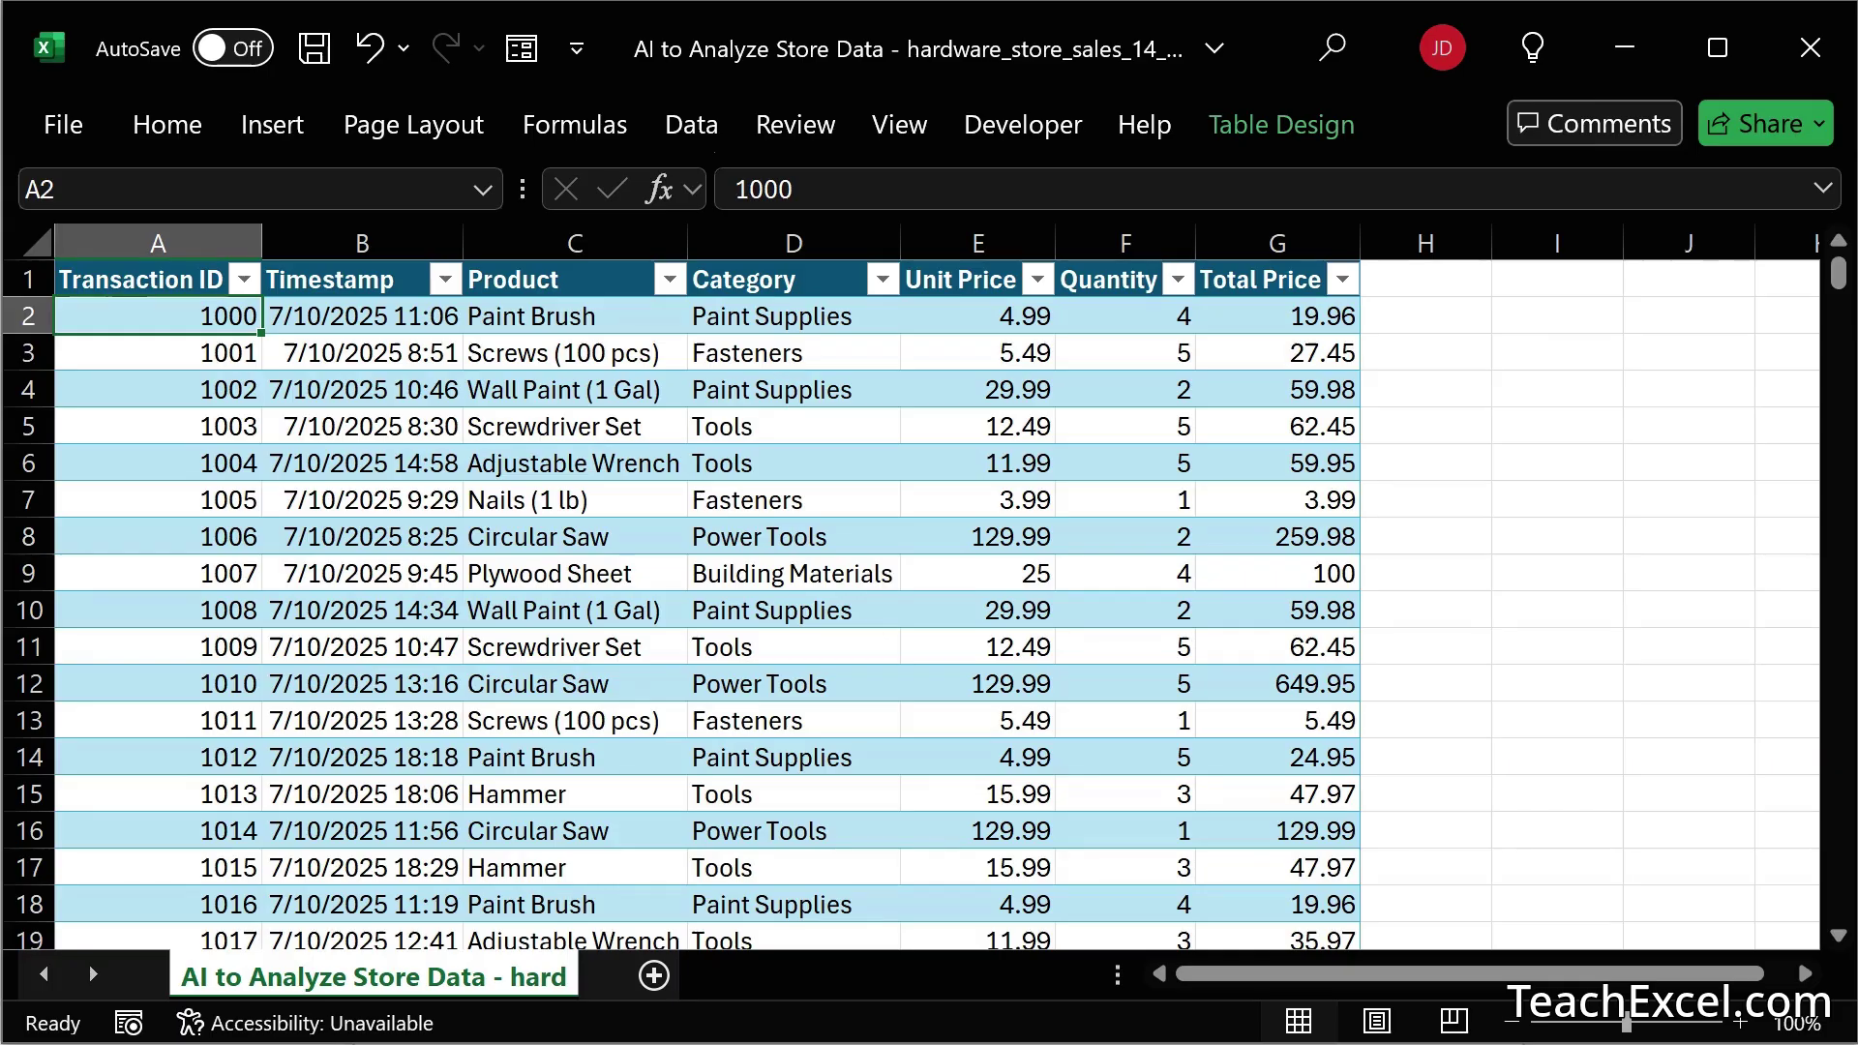
# Inspect the date and time values in the sales spreadsheet's Timestamp column and return to the ChatGPT conversation
pyautogui.click(370, 239)
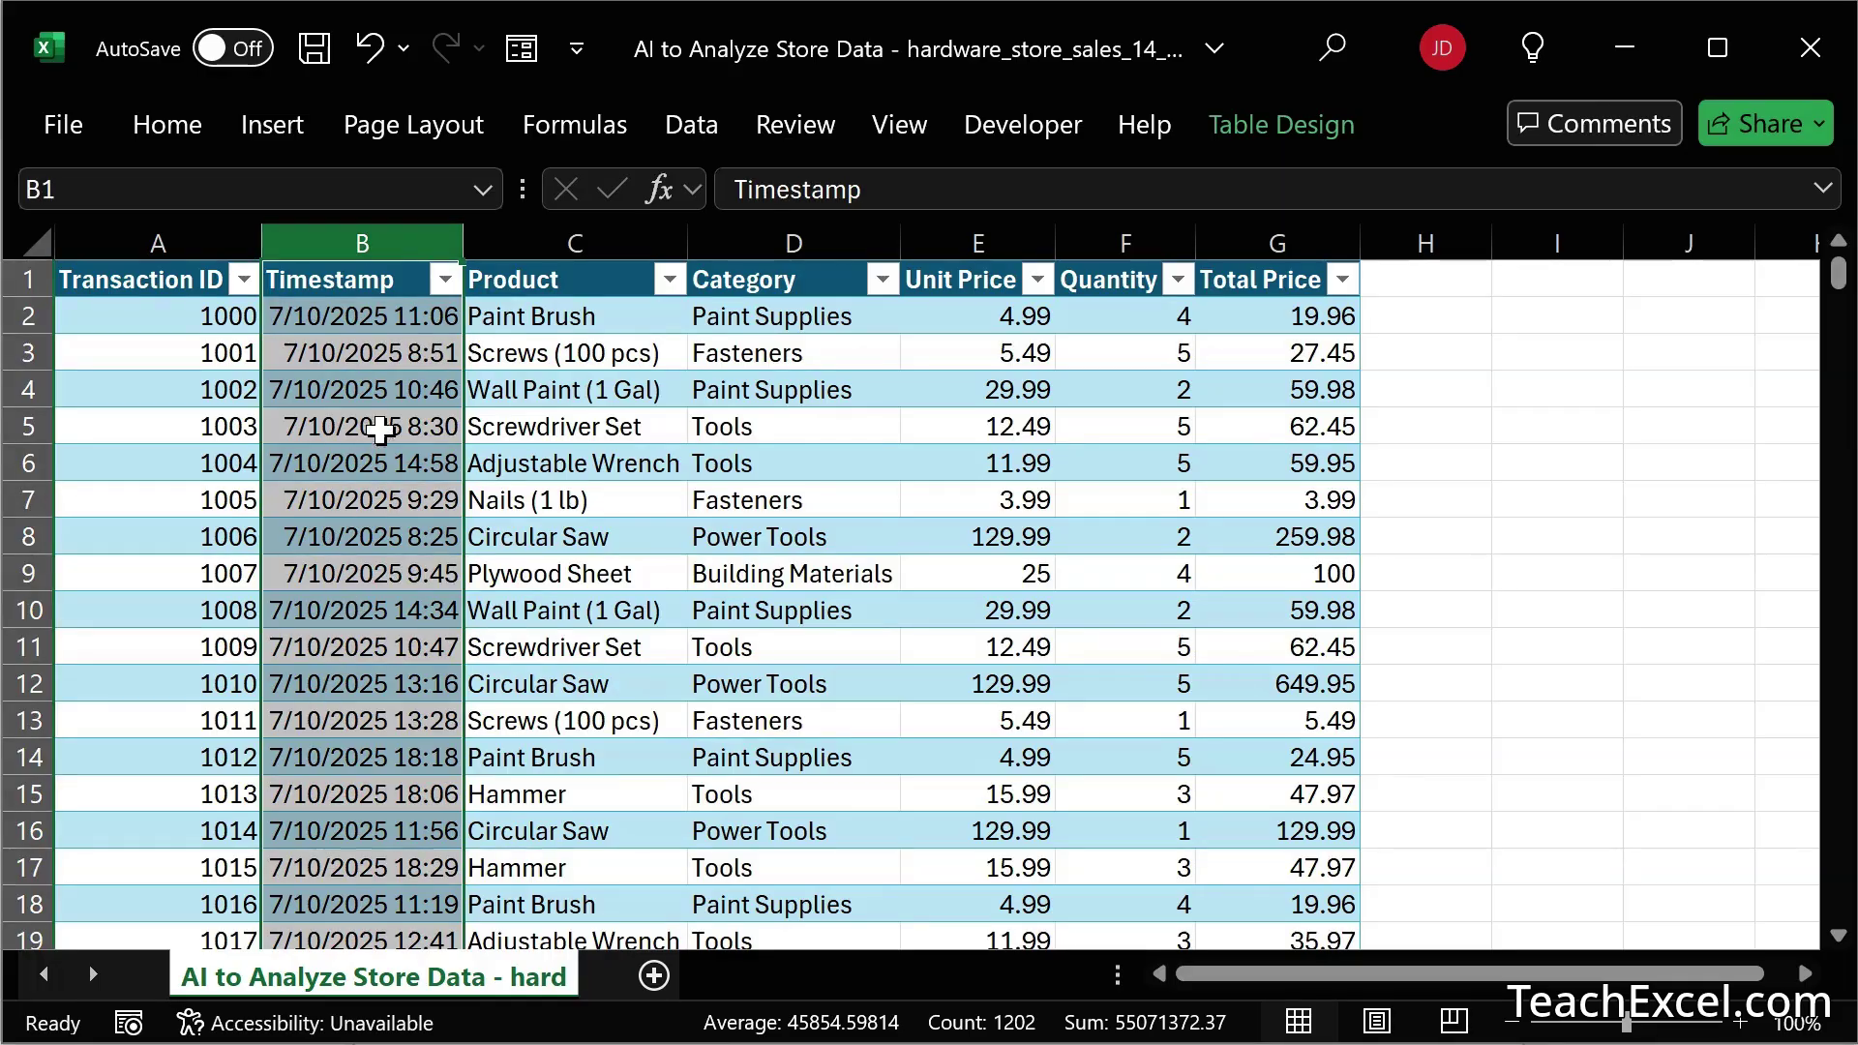
pyautogui.click(374, 577)
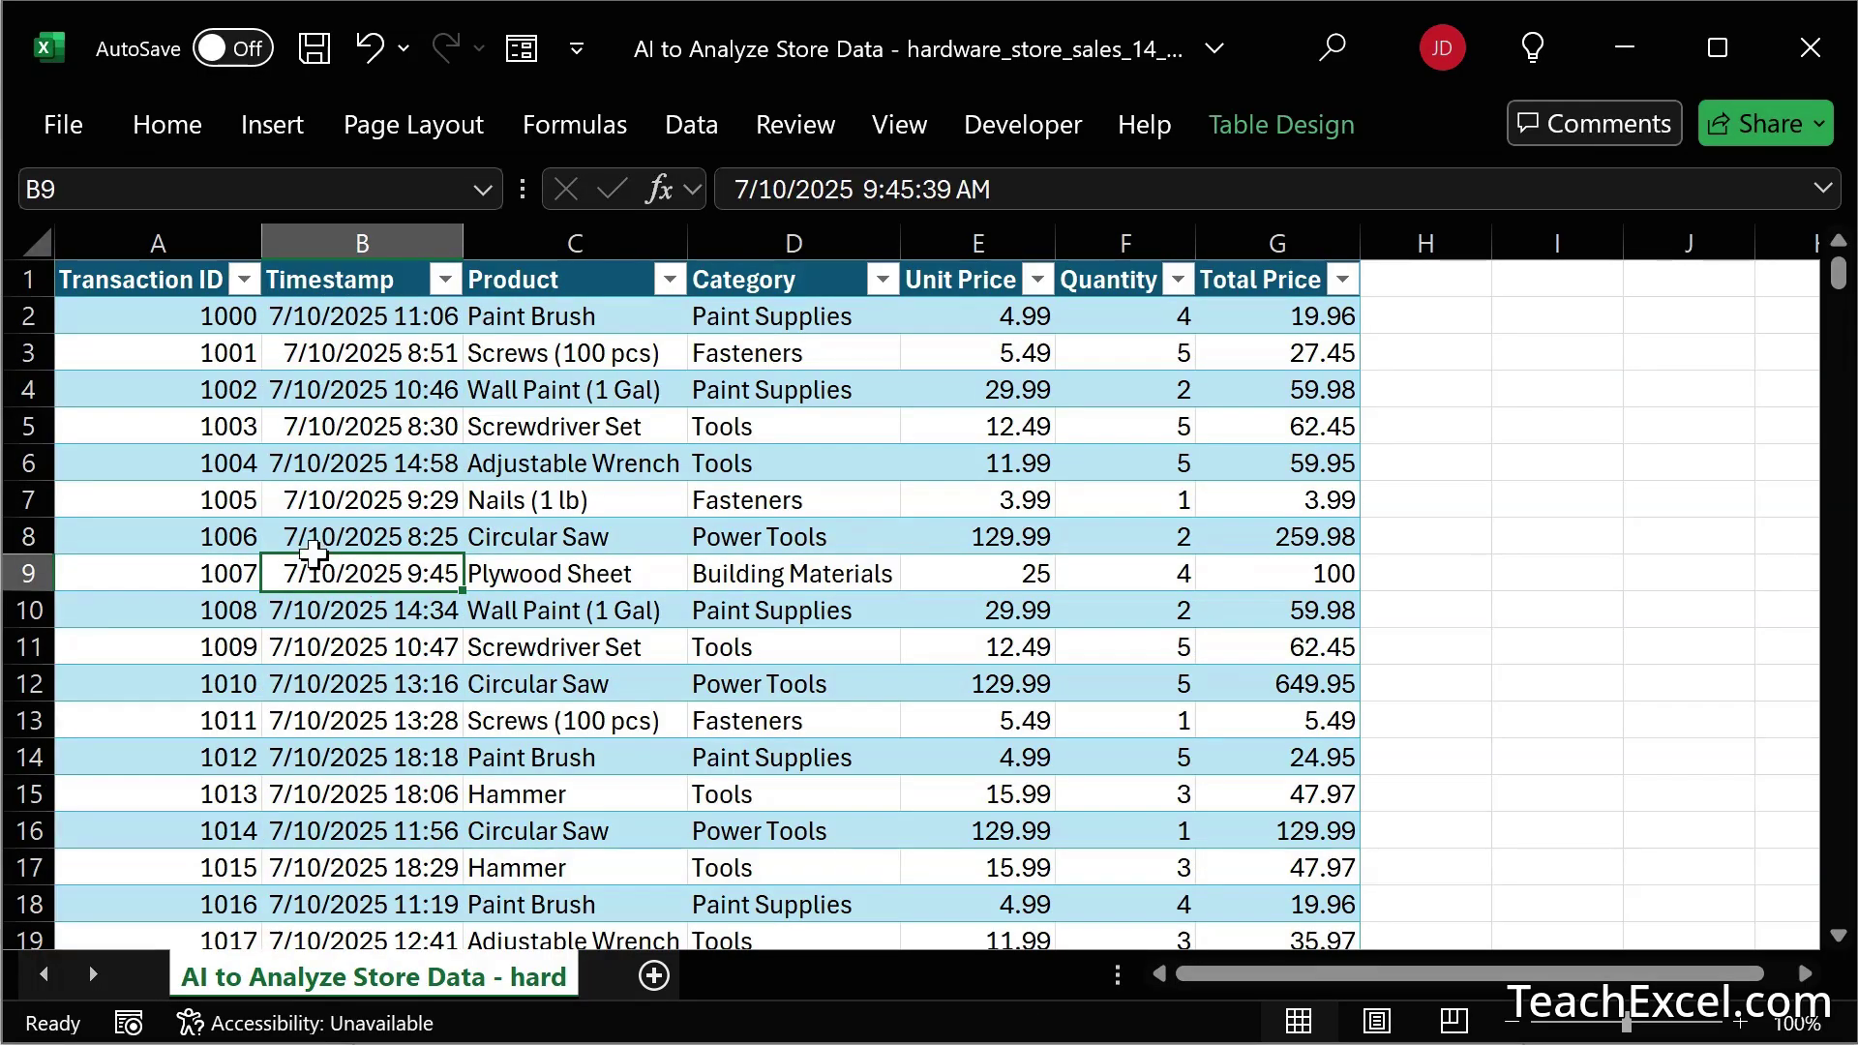
pyautogui.click(1625, 48)
# Switch the Sales Volume By Hour chart to its interactive version and check its dataset color option
pyautogui.scroll(-2, 207, 464)
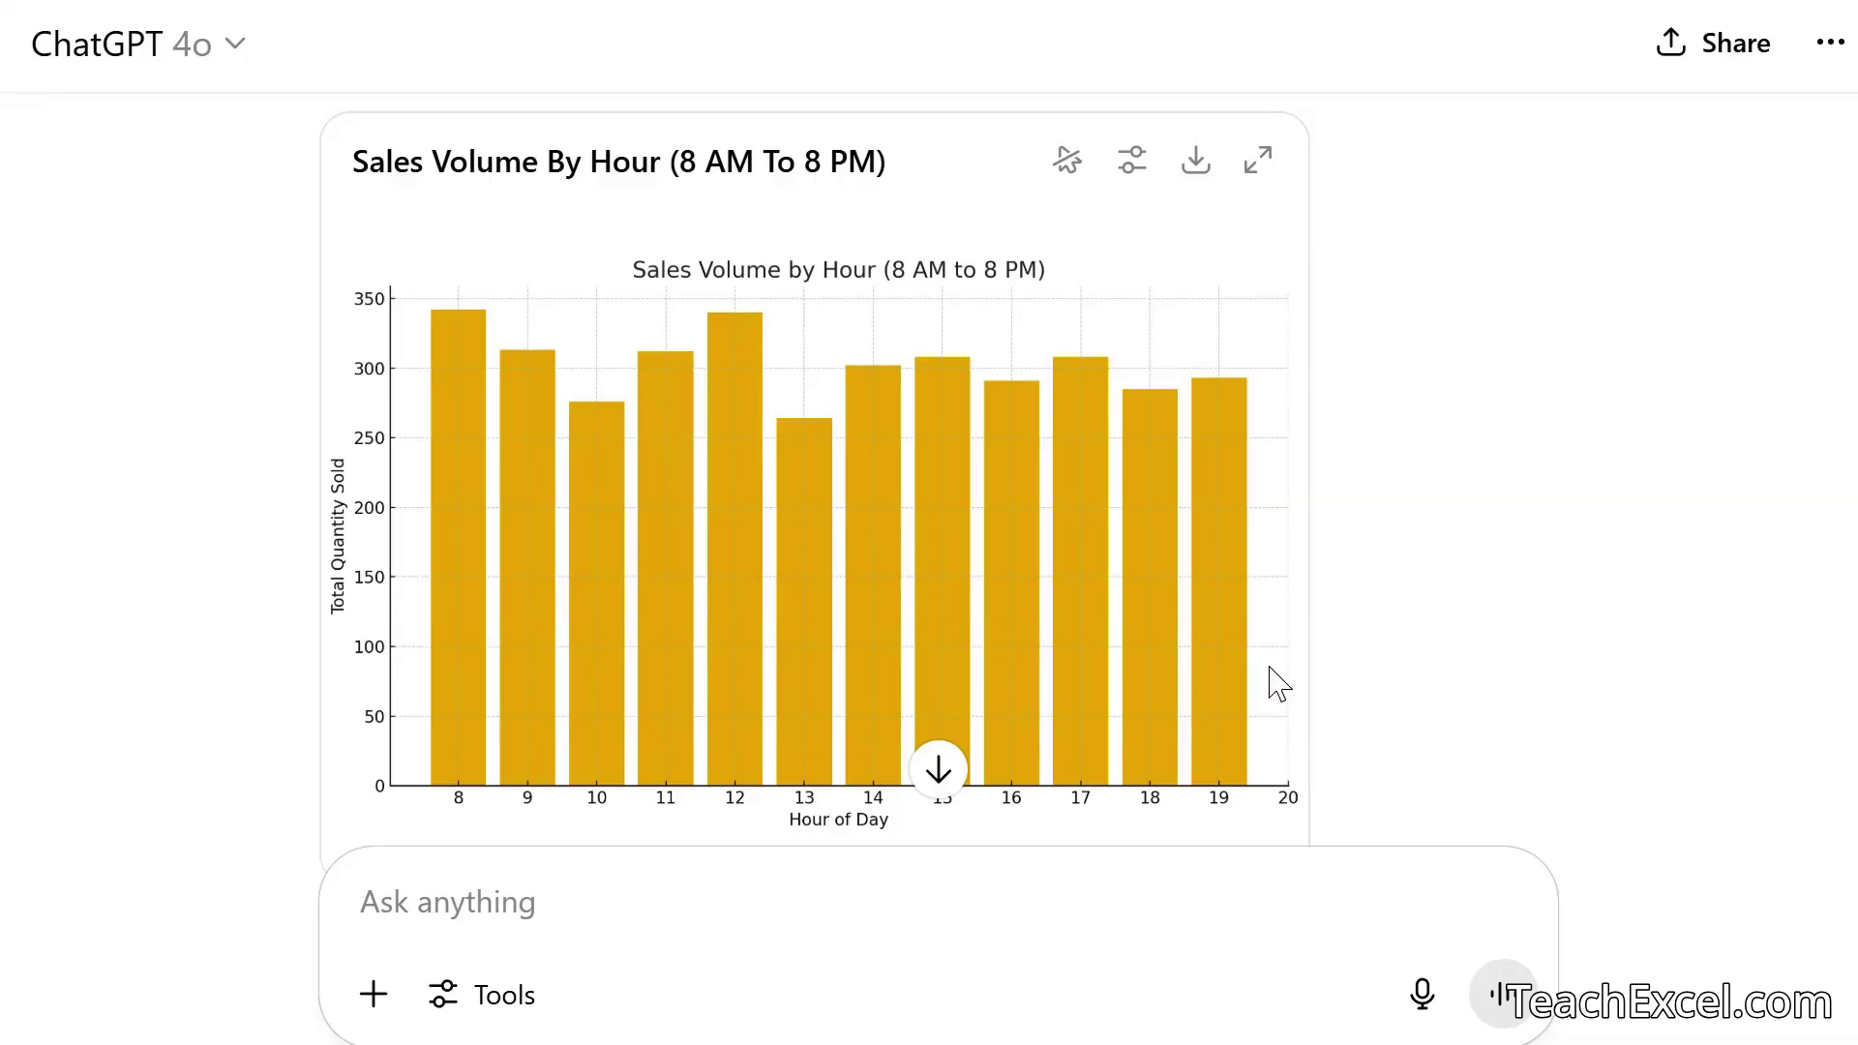
pyautogui.click(1065, 158)
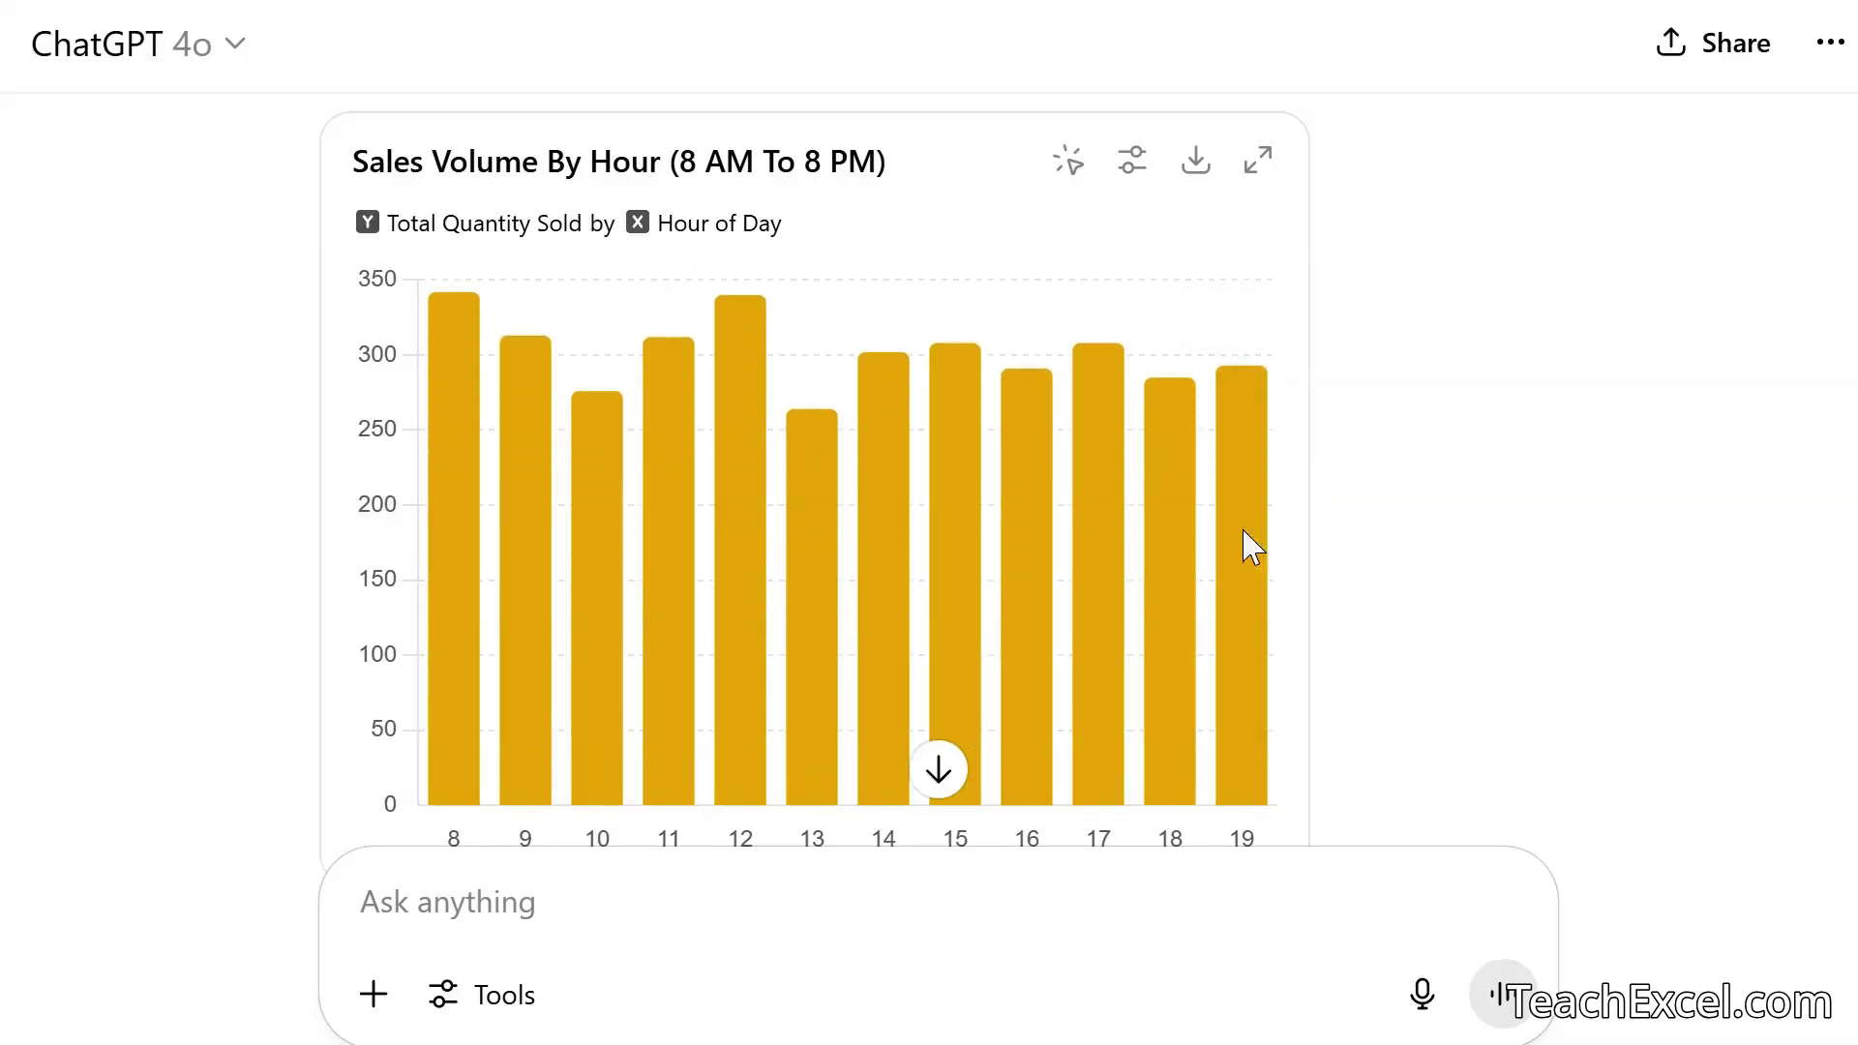
pyautogui.moveTo(539, 542)
pyautogui.click(1133, 165)
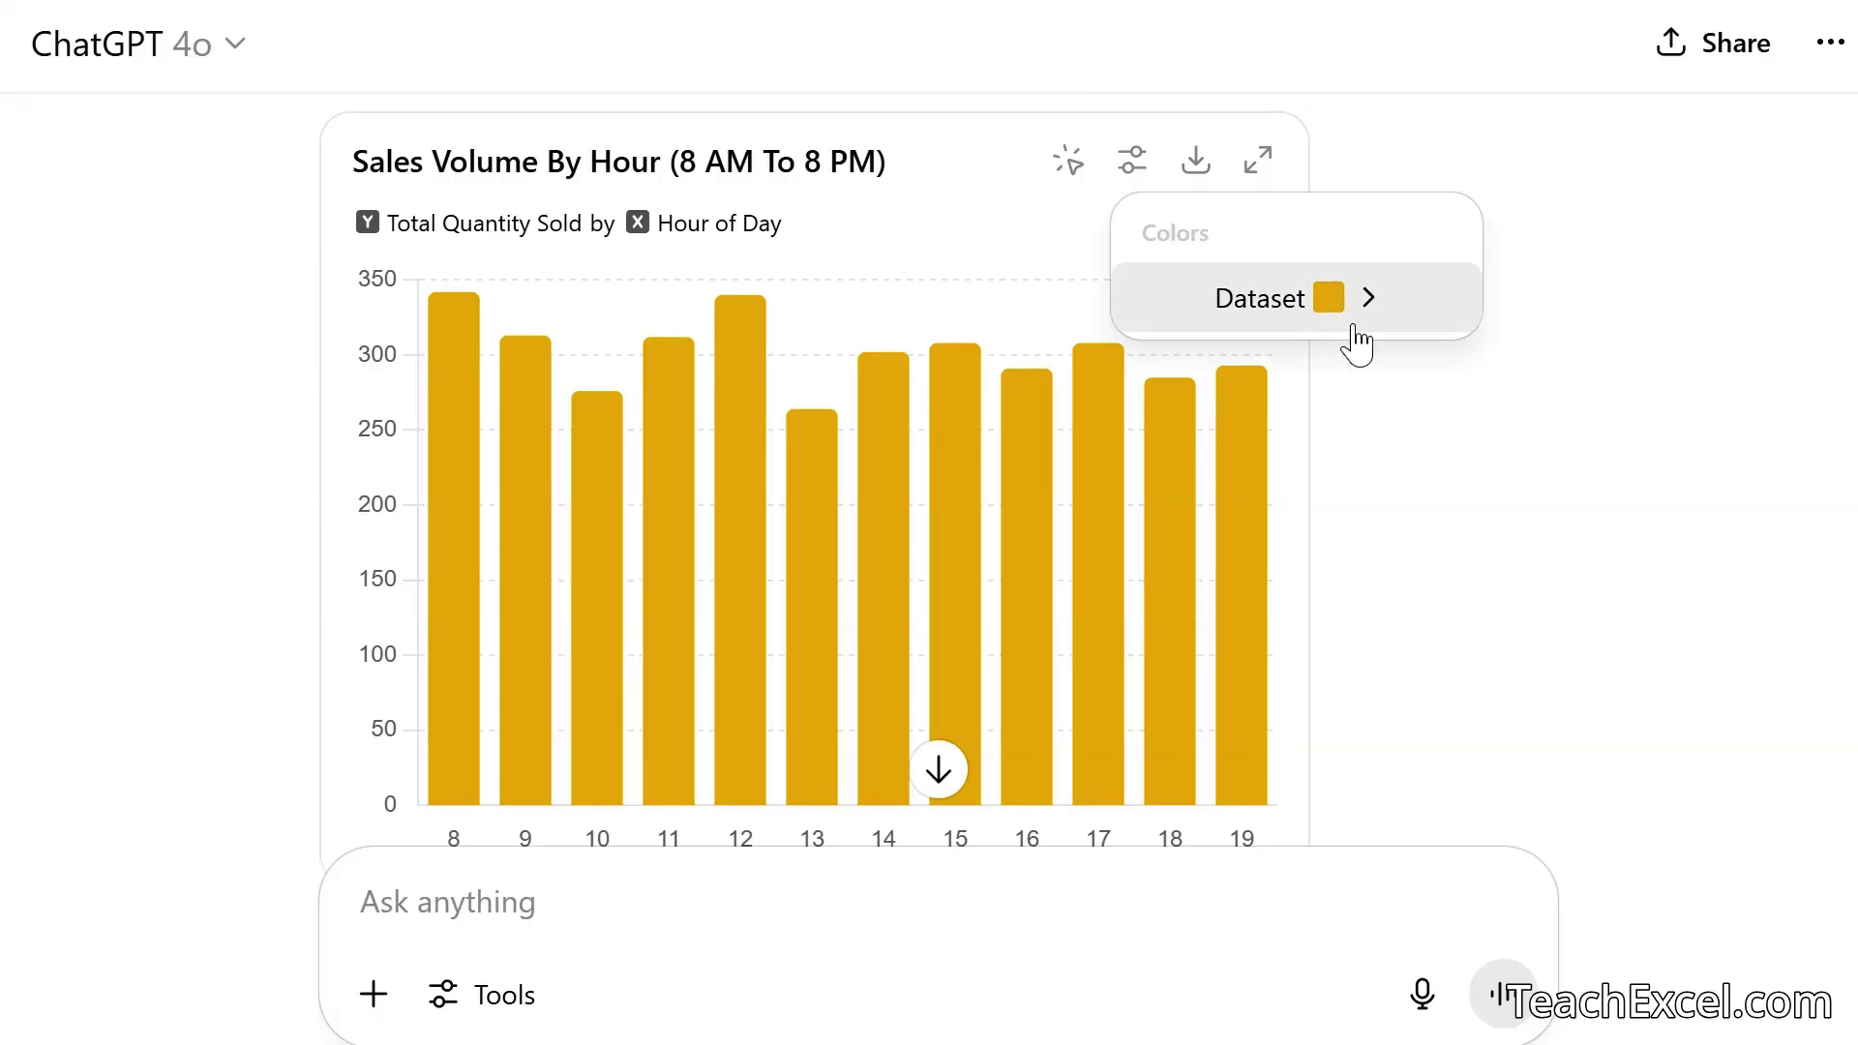
pyautogui.click(1373, 500)
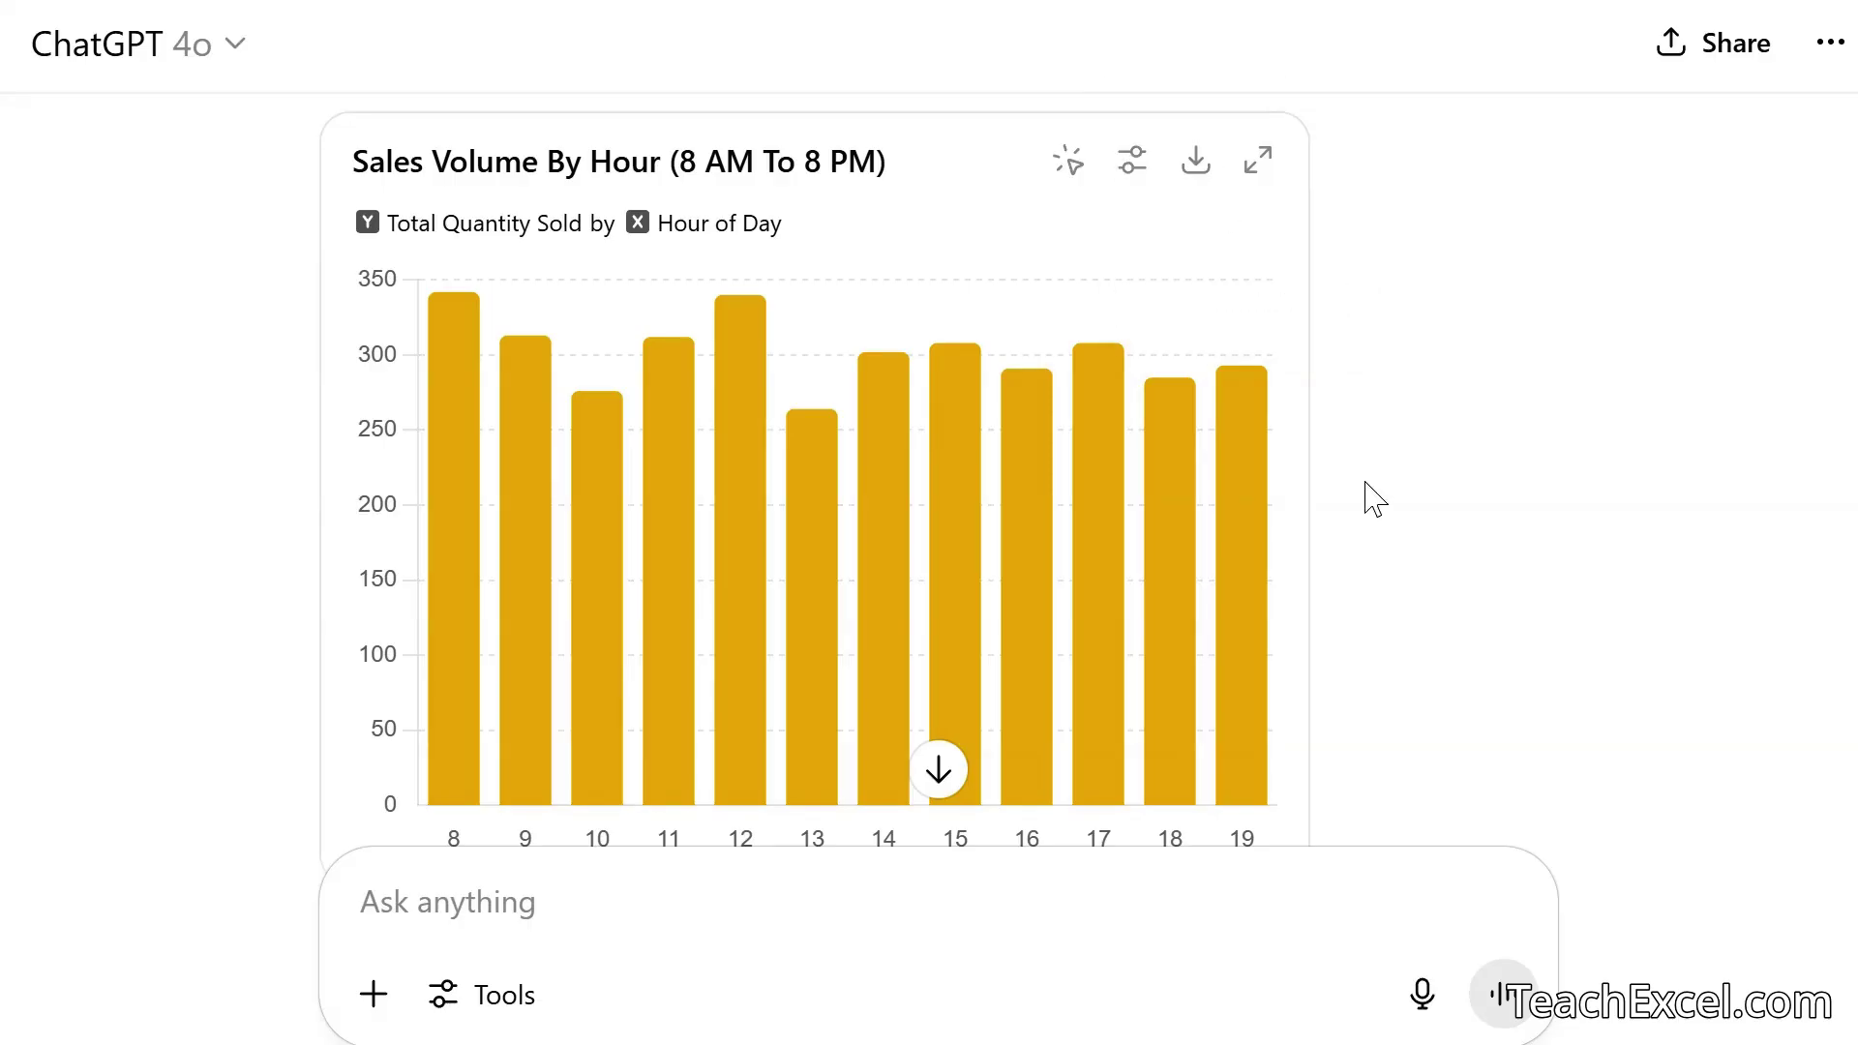
# Read the hourly sales summary covering peak and slower hours and the possible reasons for busy periods
pyautogui.scroll(-3, 1375, 500)
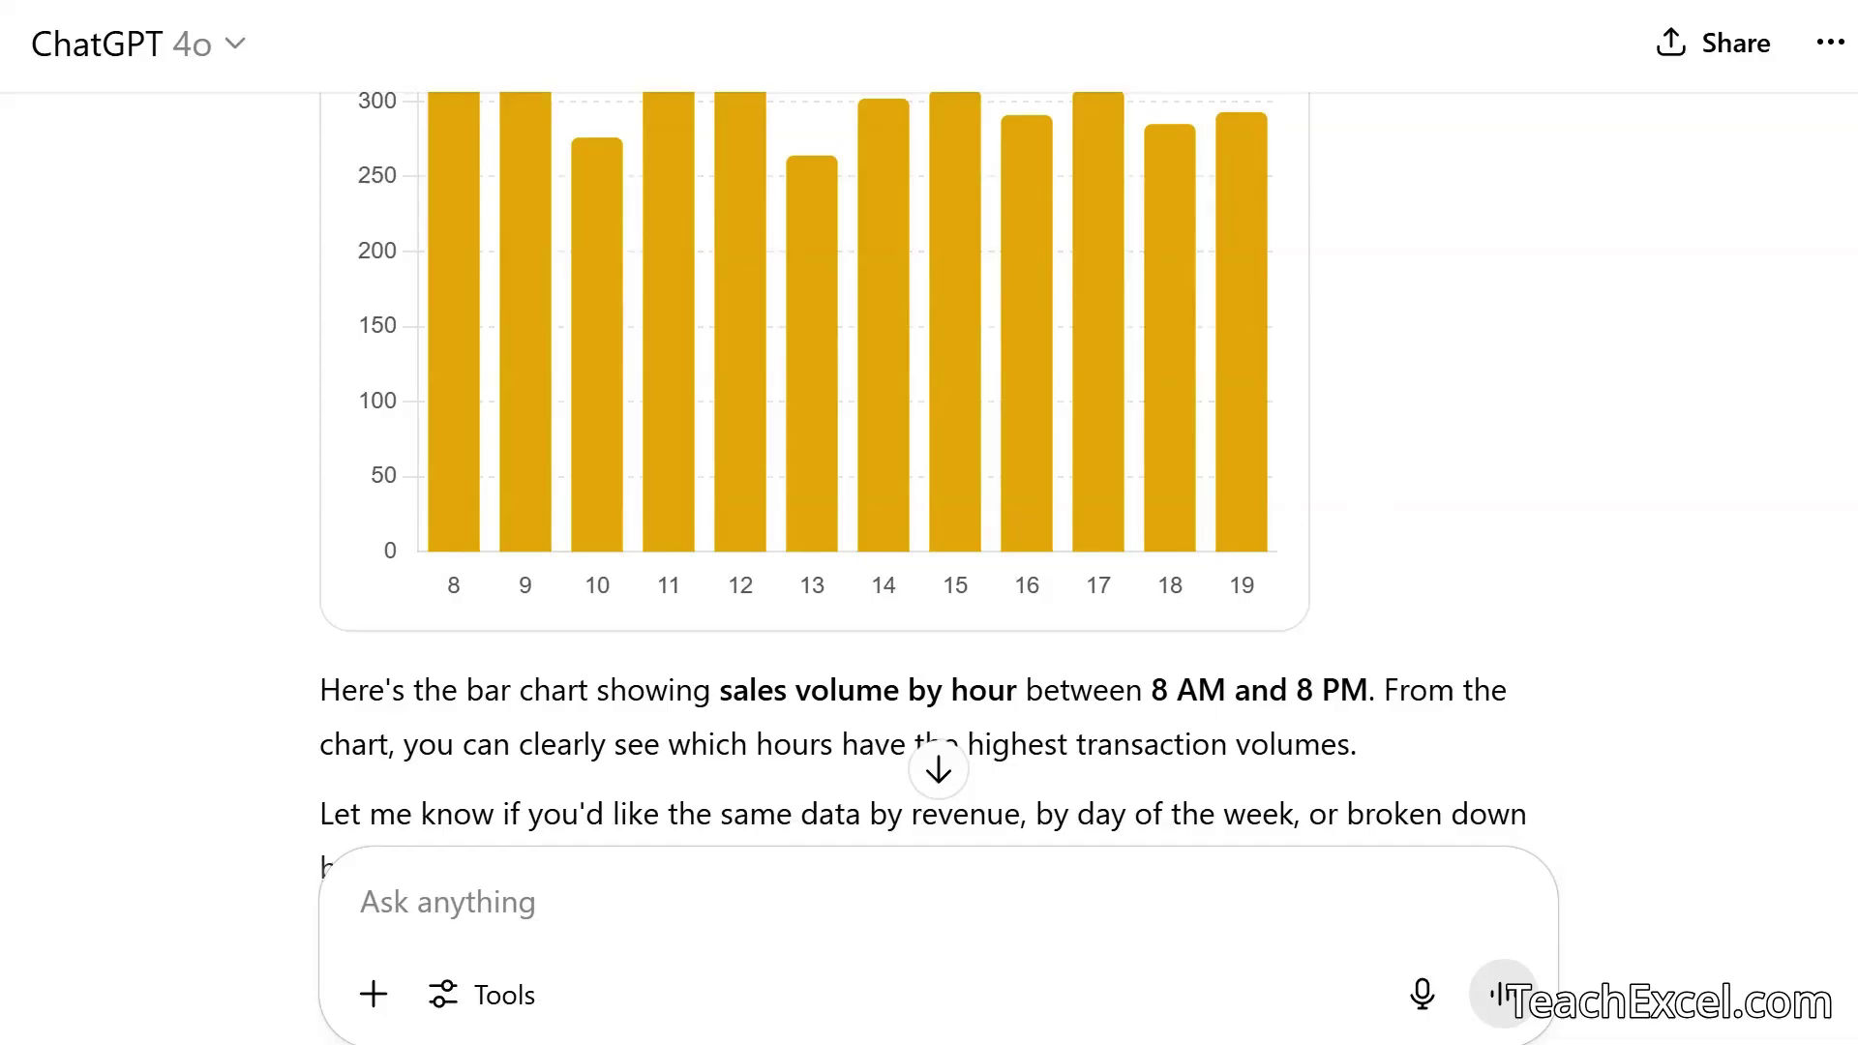
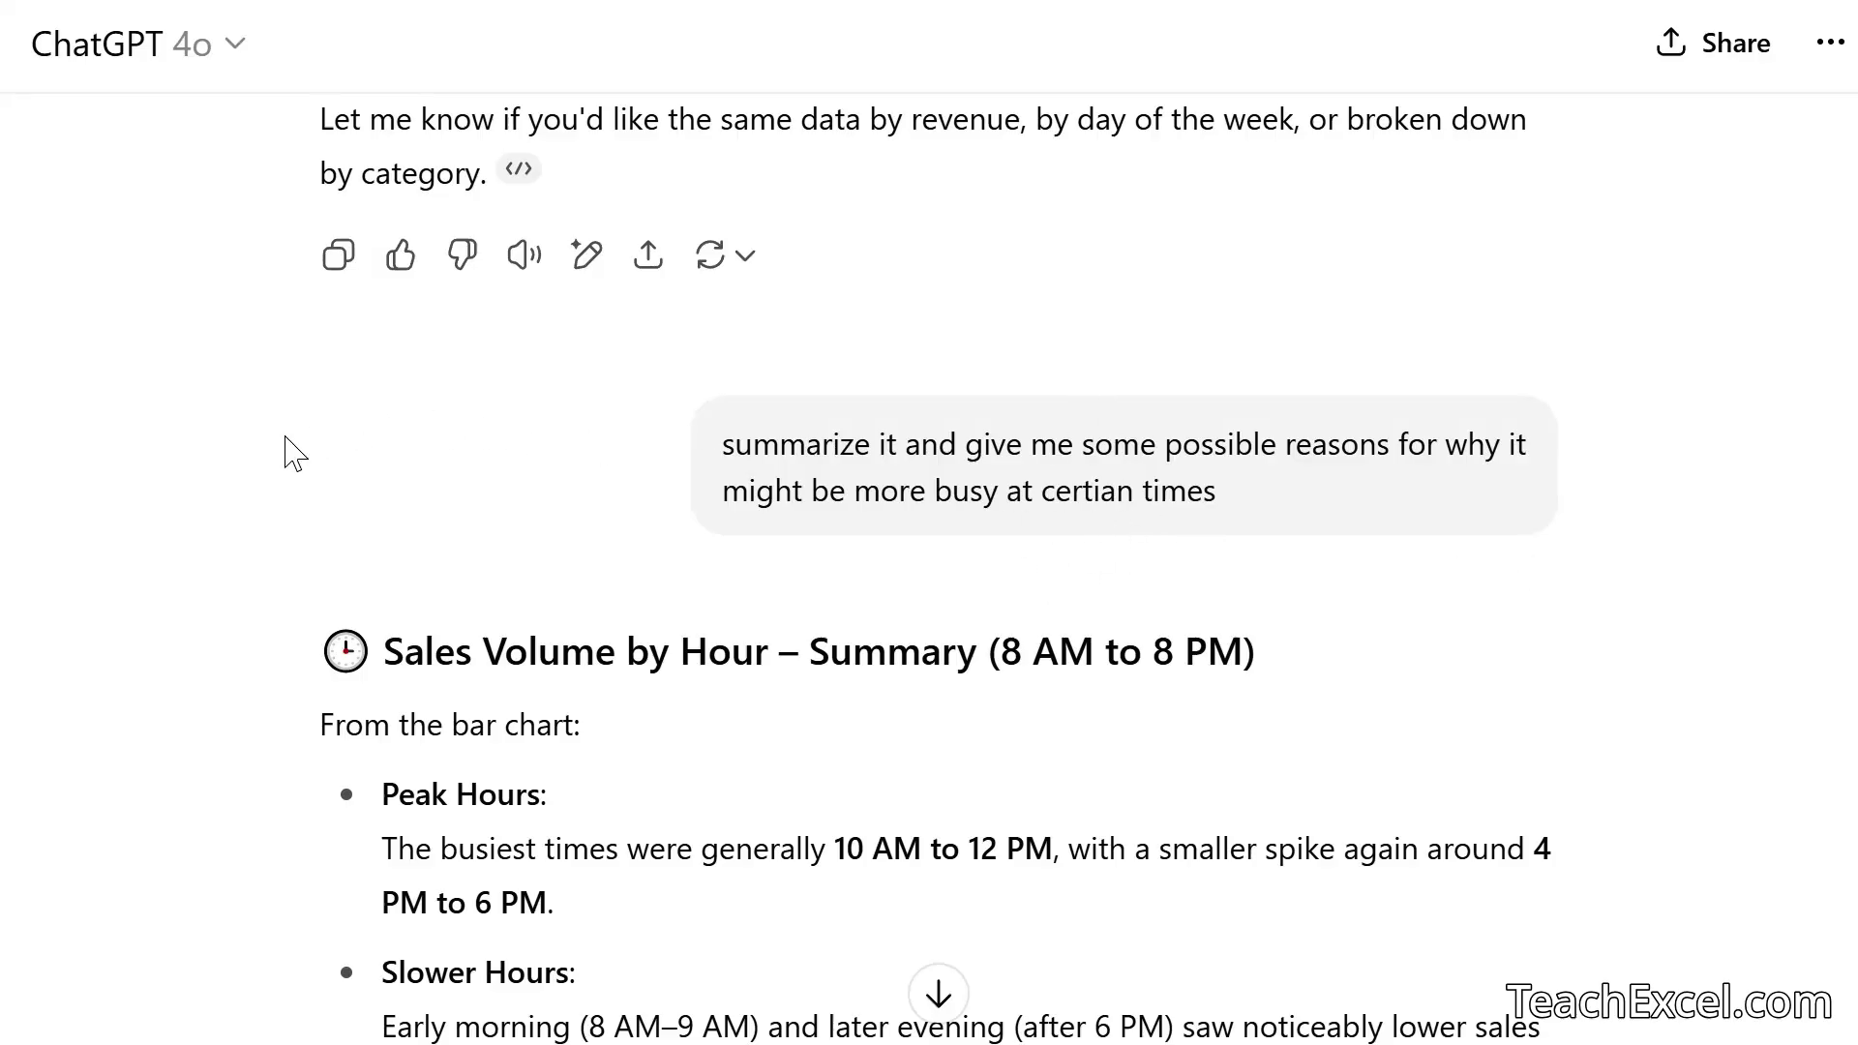
pyautogui.scroll(-5, 291, 453)
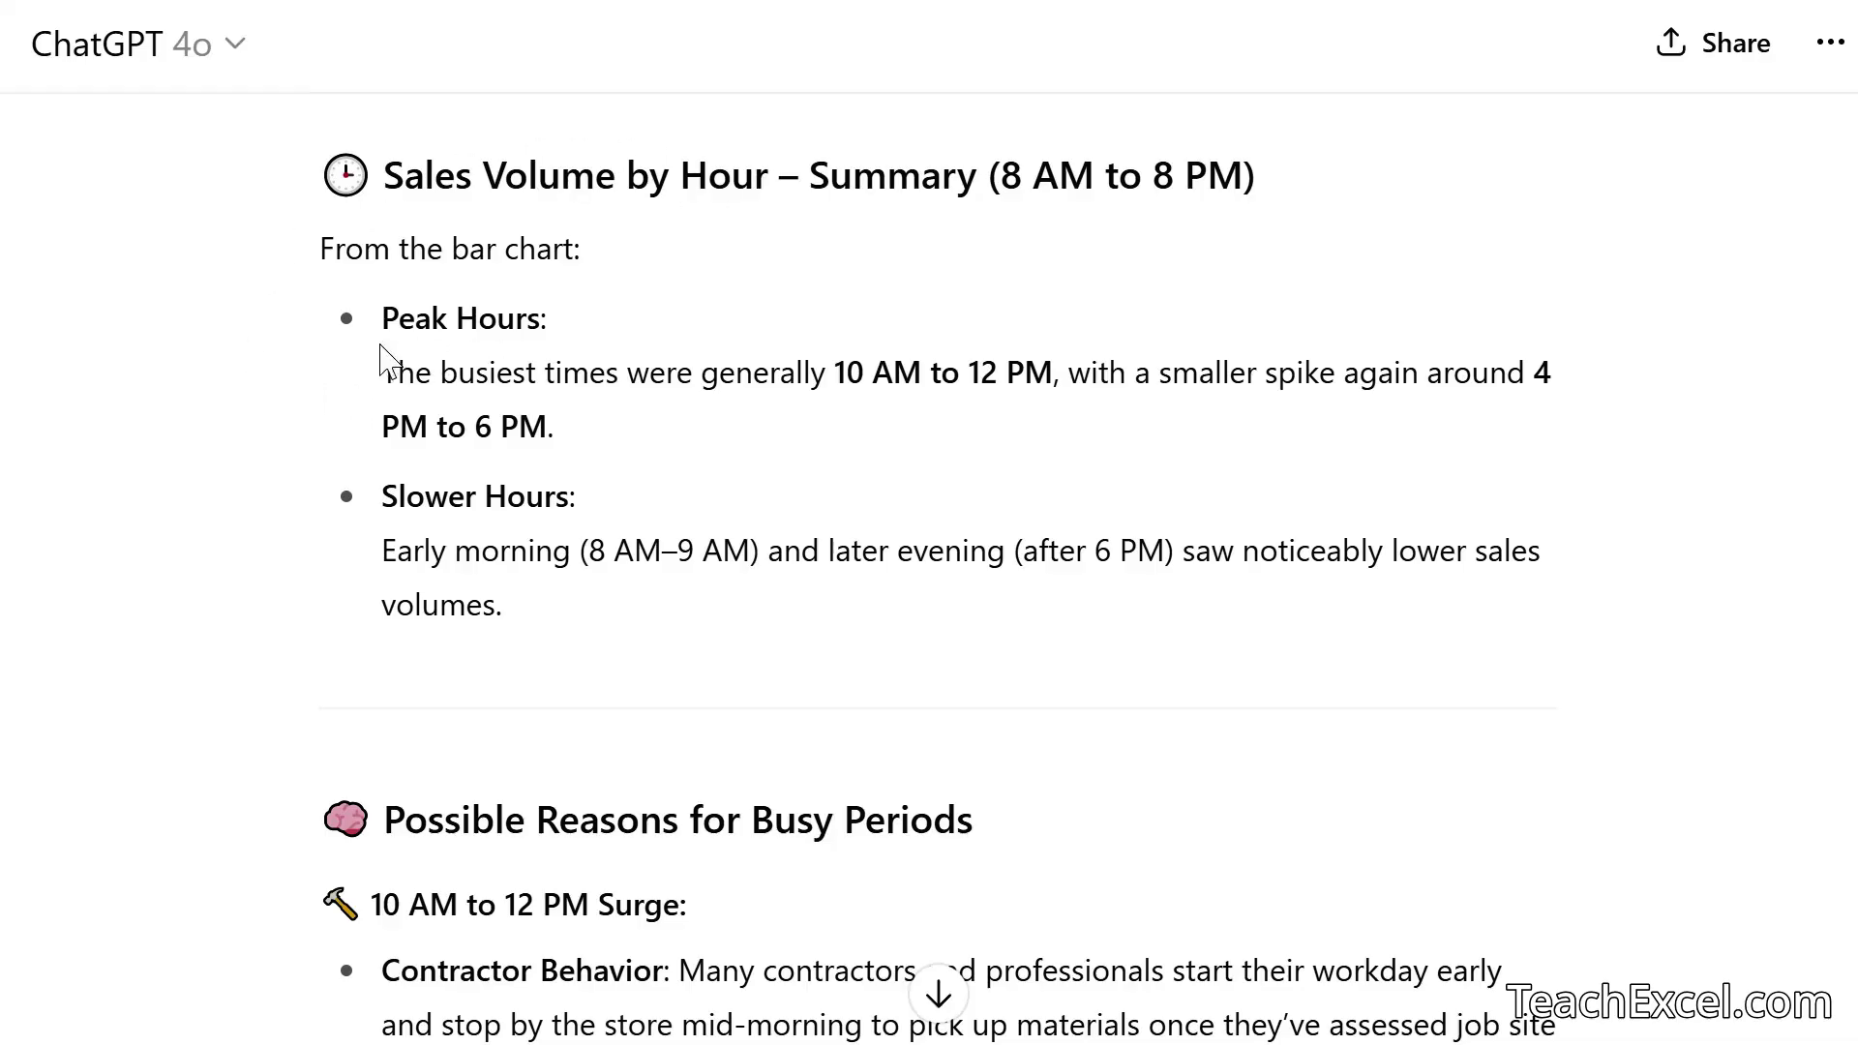
pyautogui.scroll(-4, 308, 554)
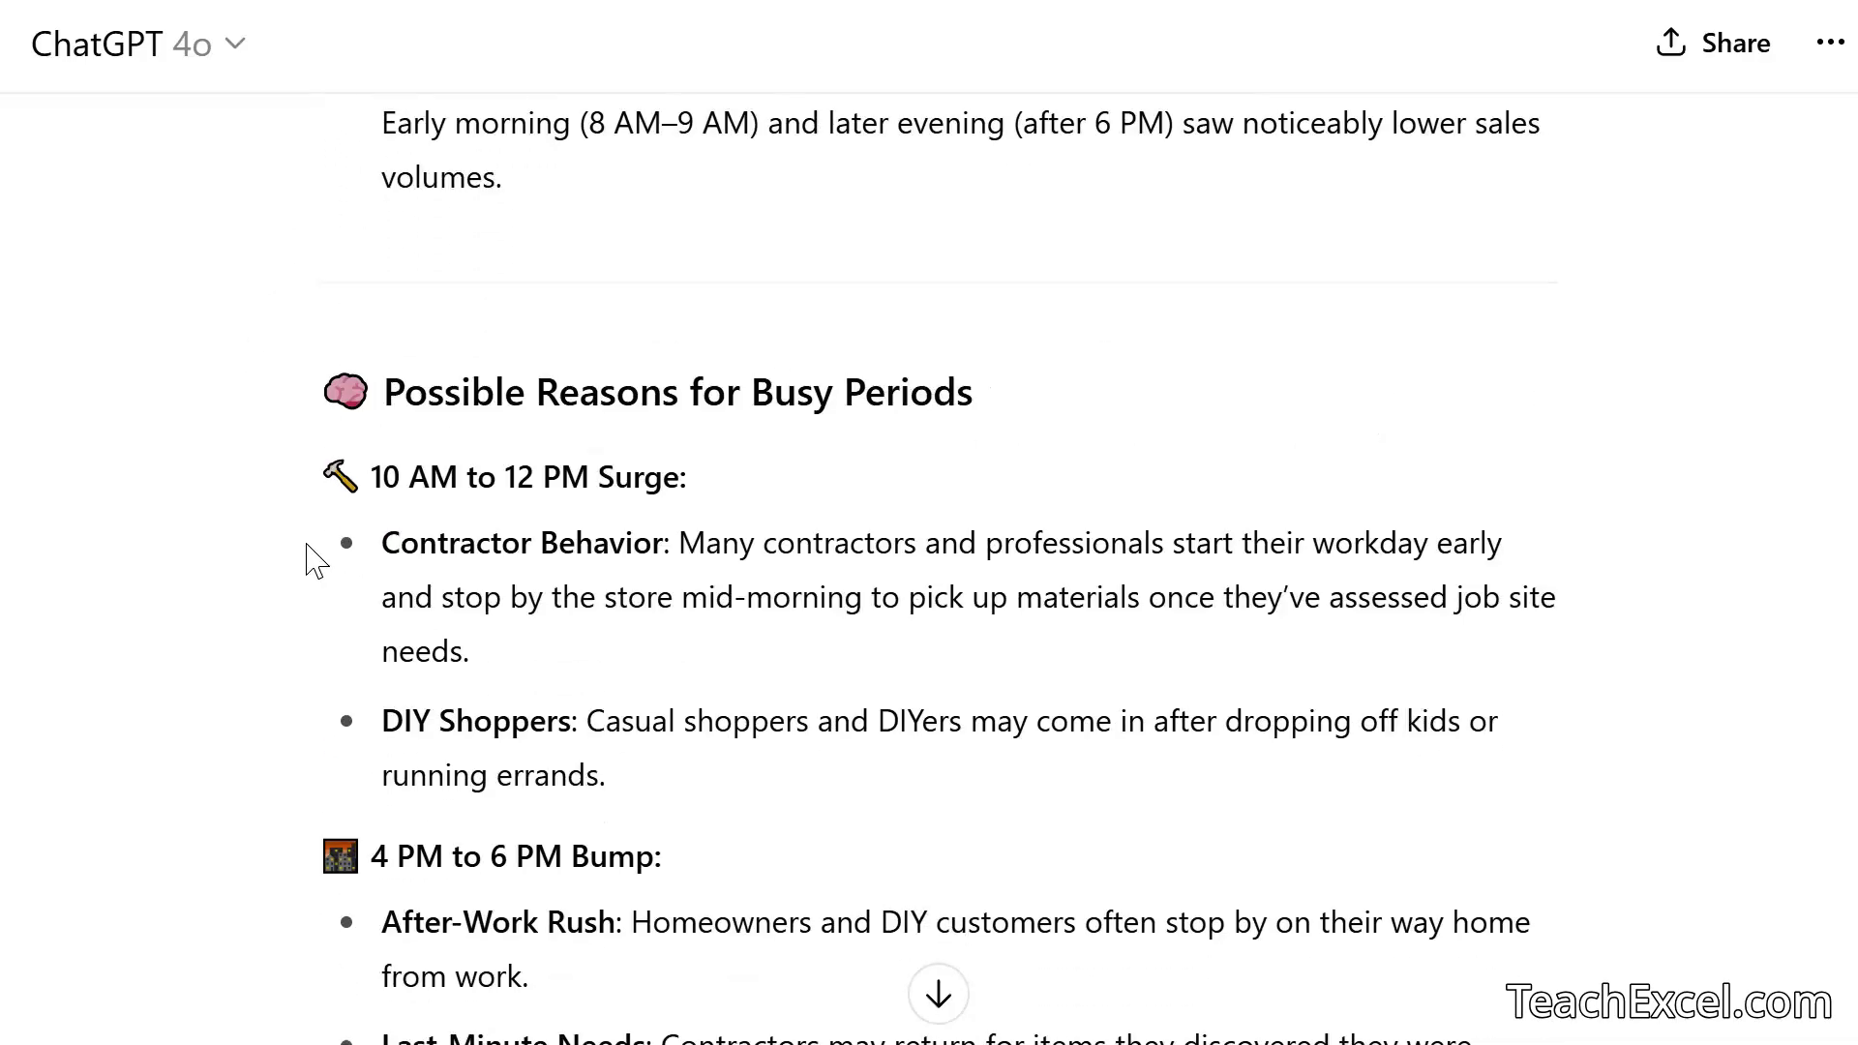
pyautogui.scroll(-2, 315, 559)
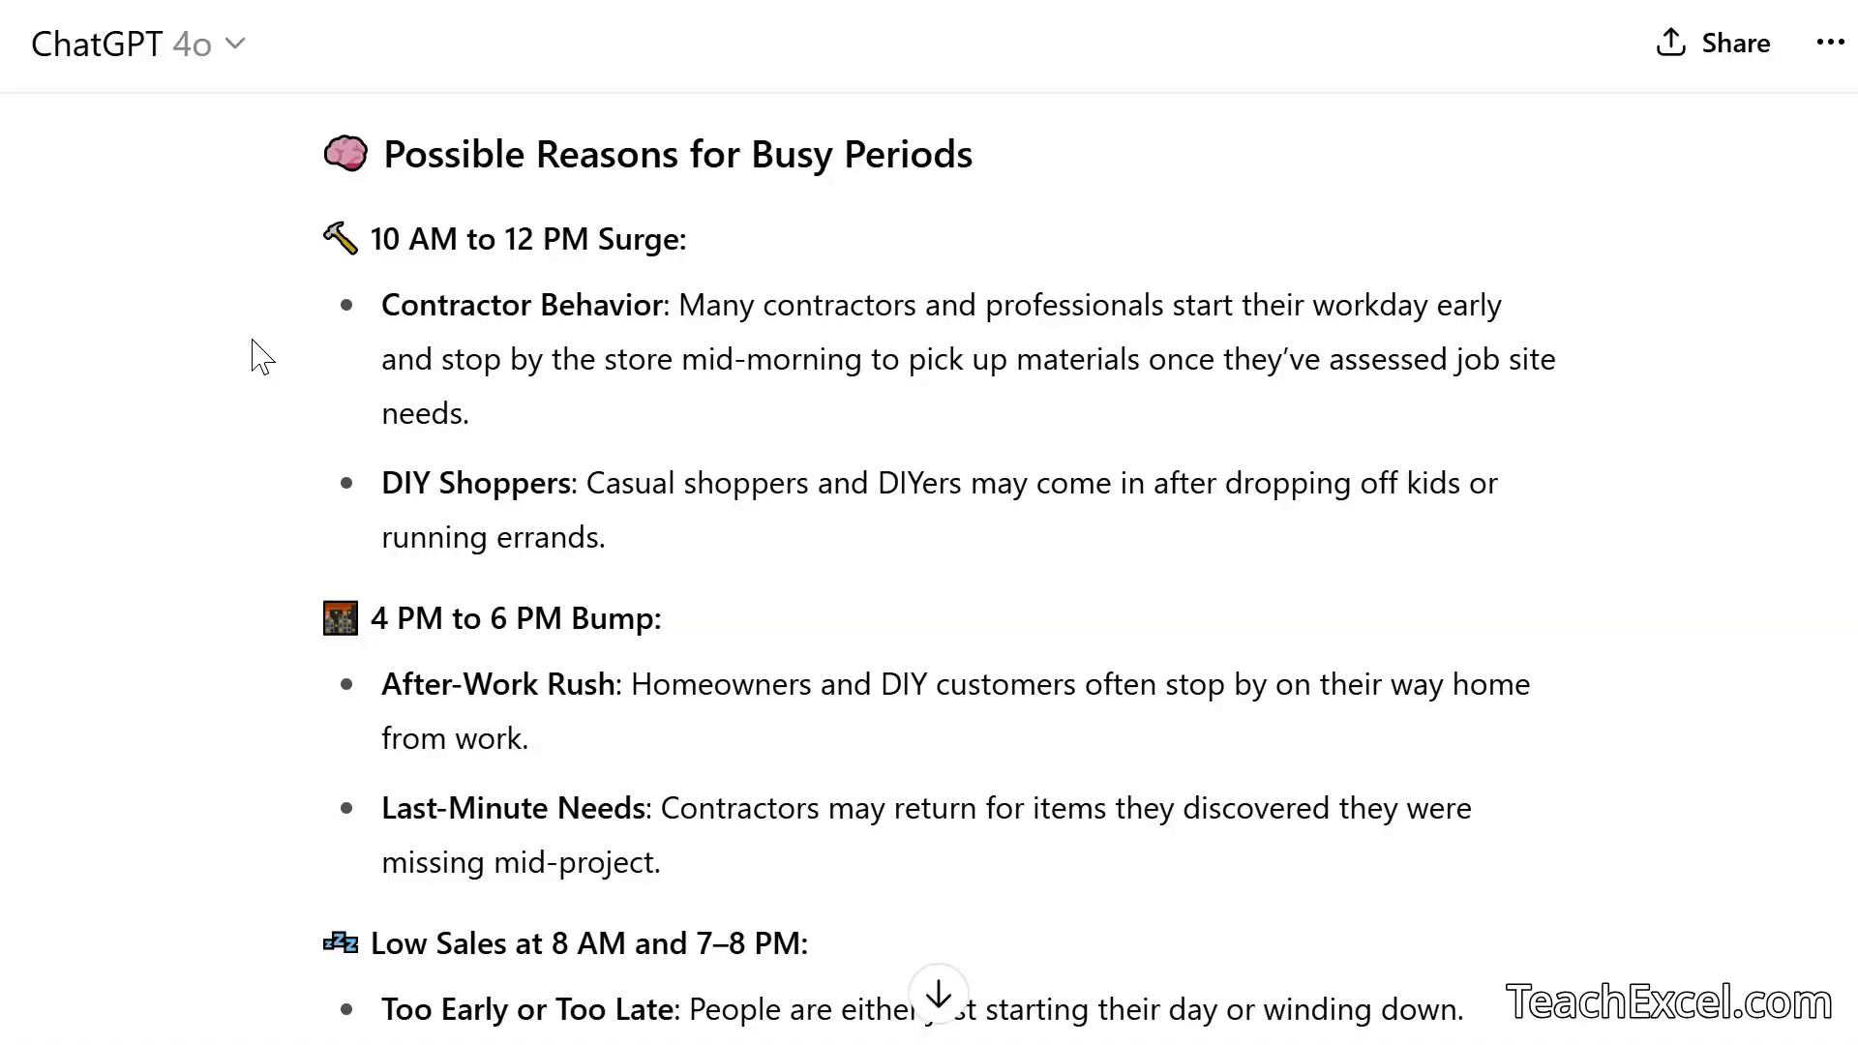
pyautogui.scroll(-5, 257, 358)
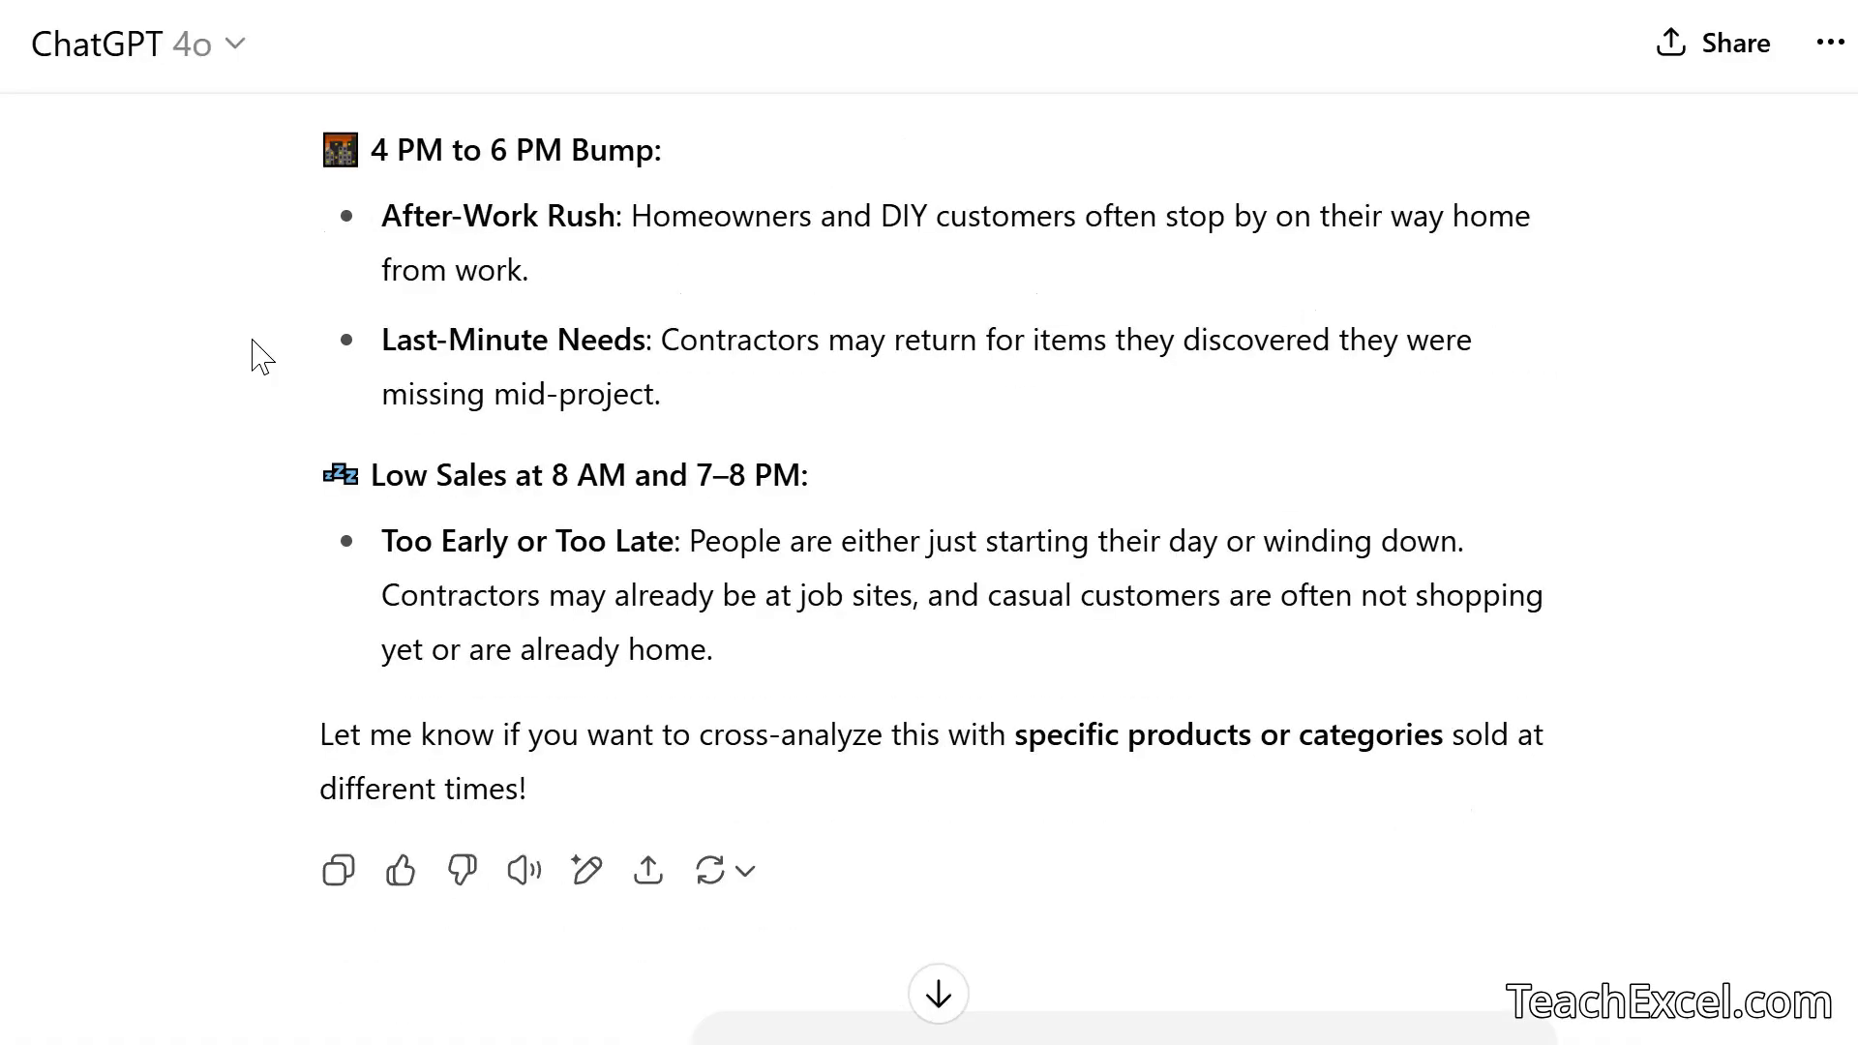
pyautogui.scroll(-6, 257, 358)
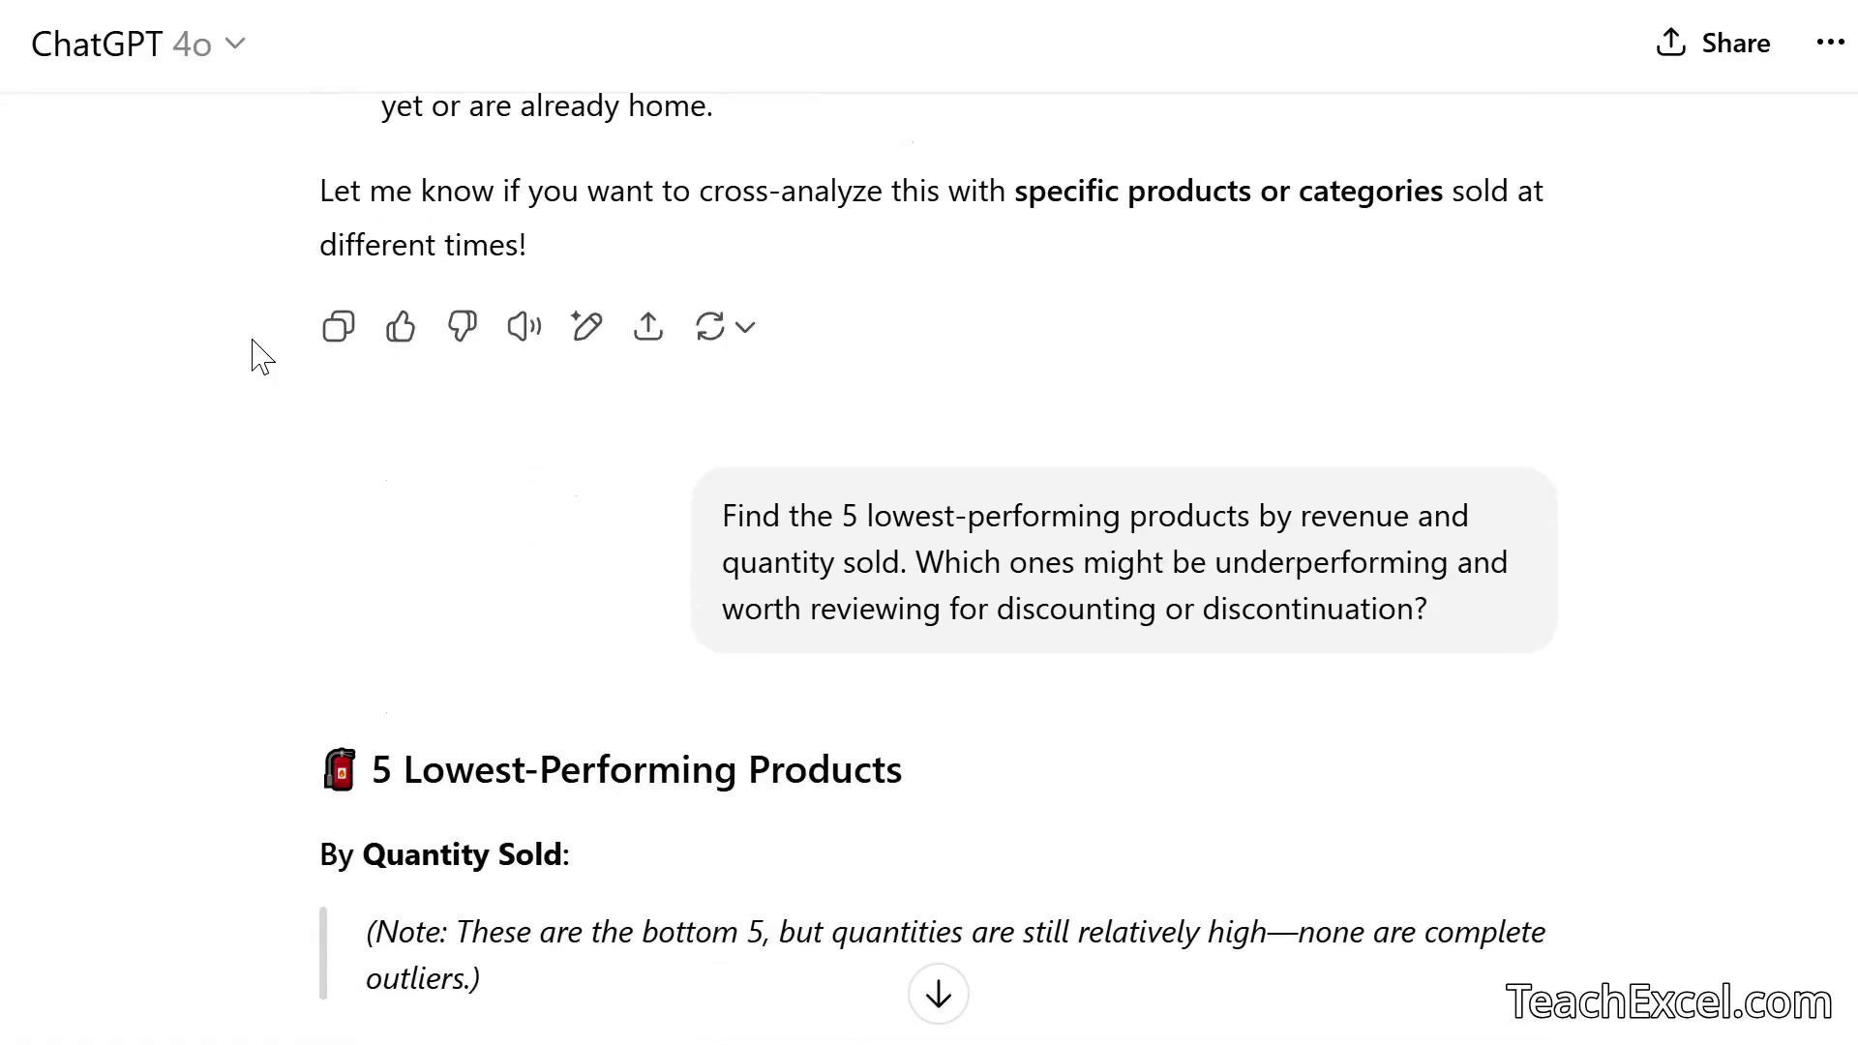
# Review the 5 lowest-performing products by quantity sold and by revenue, plus the underperformers worth reviewing
pyautogui.scroll(-2, 256, 358)
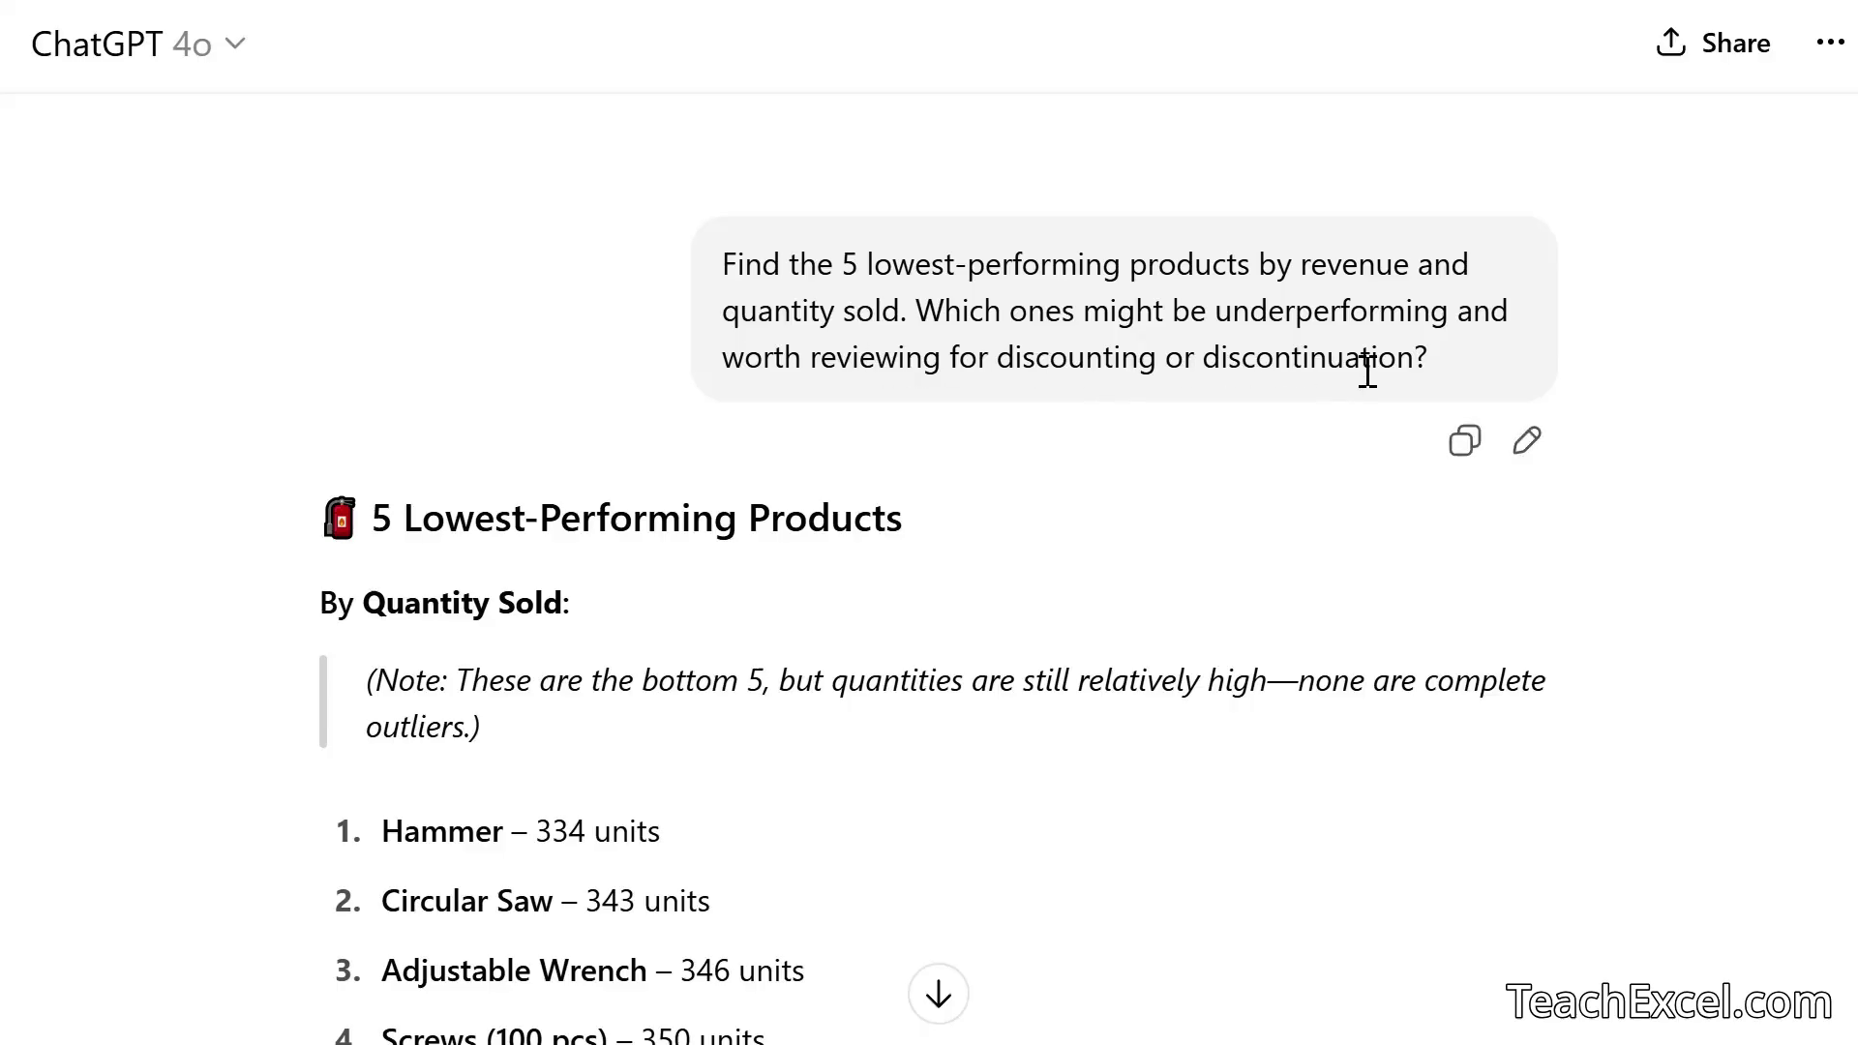
pyautogui.scroll(-3, 1449, 385)
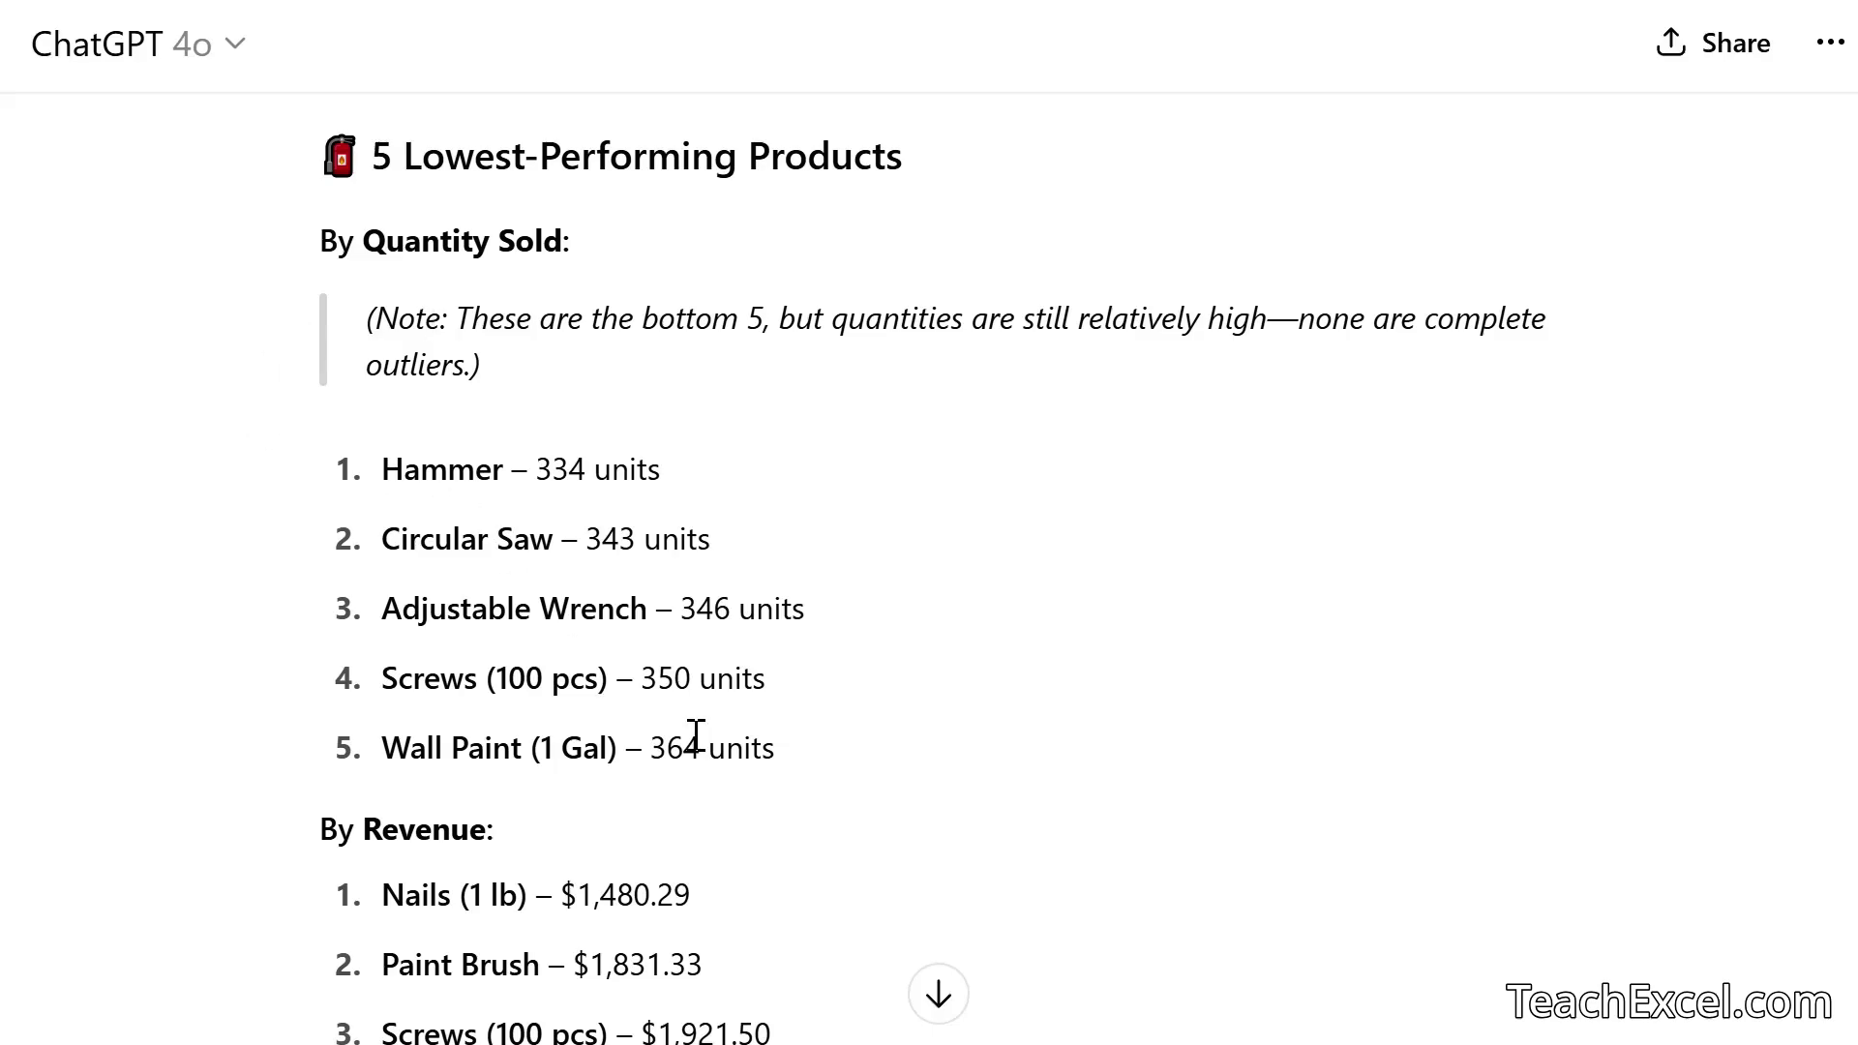
pyautogui.scroll(-5, 696, 736)
pyautogui.scroll(1, 755, 735)
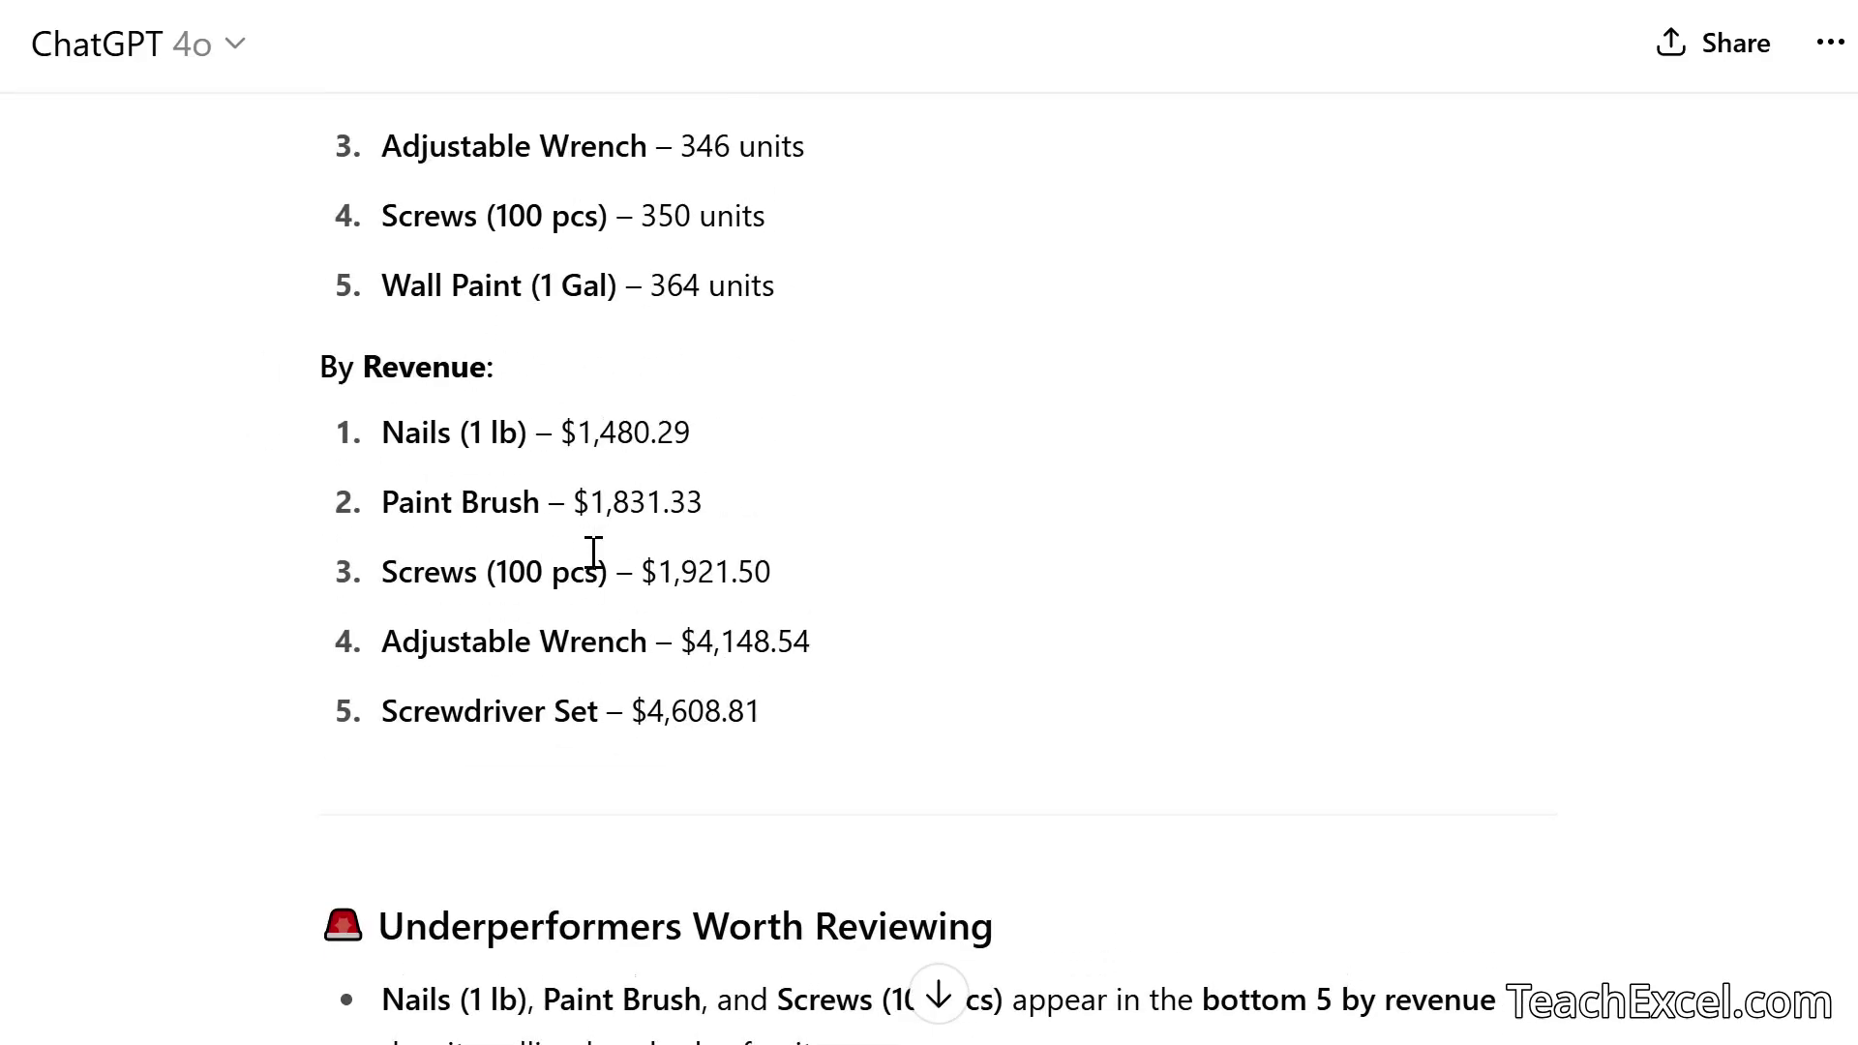
pyautogui.scroll(4, 846, 513)
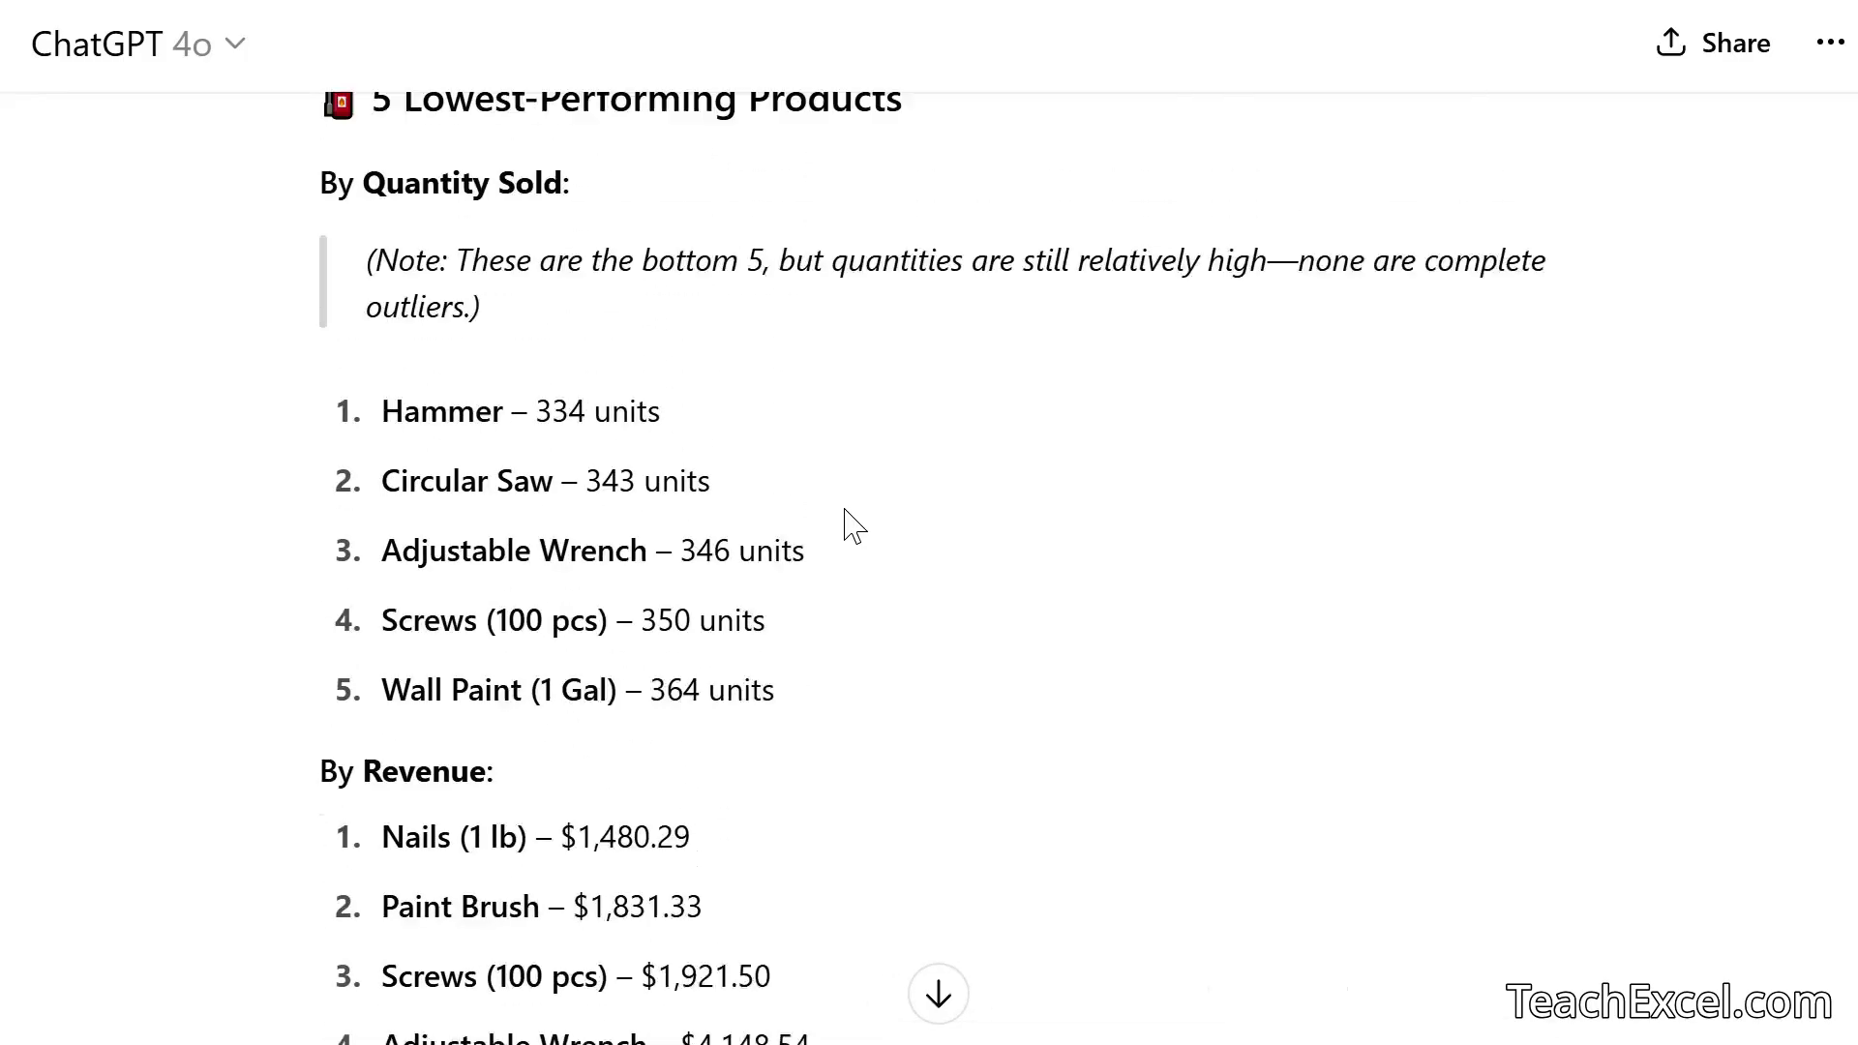
pyautogui.scroll(2, 848, 518)
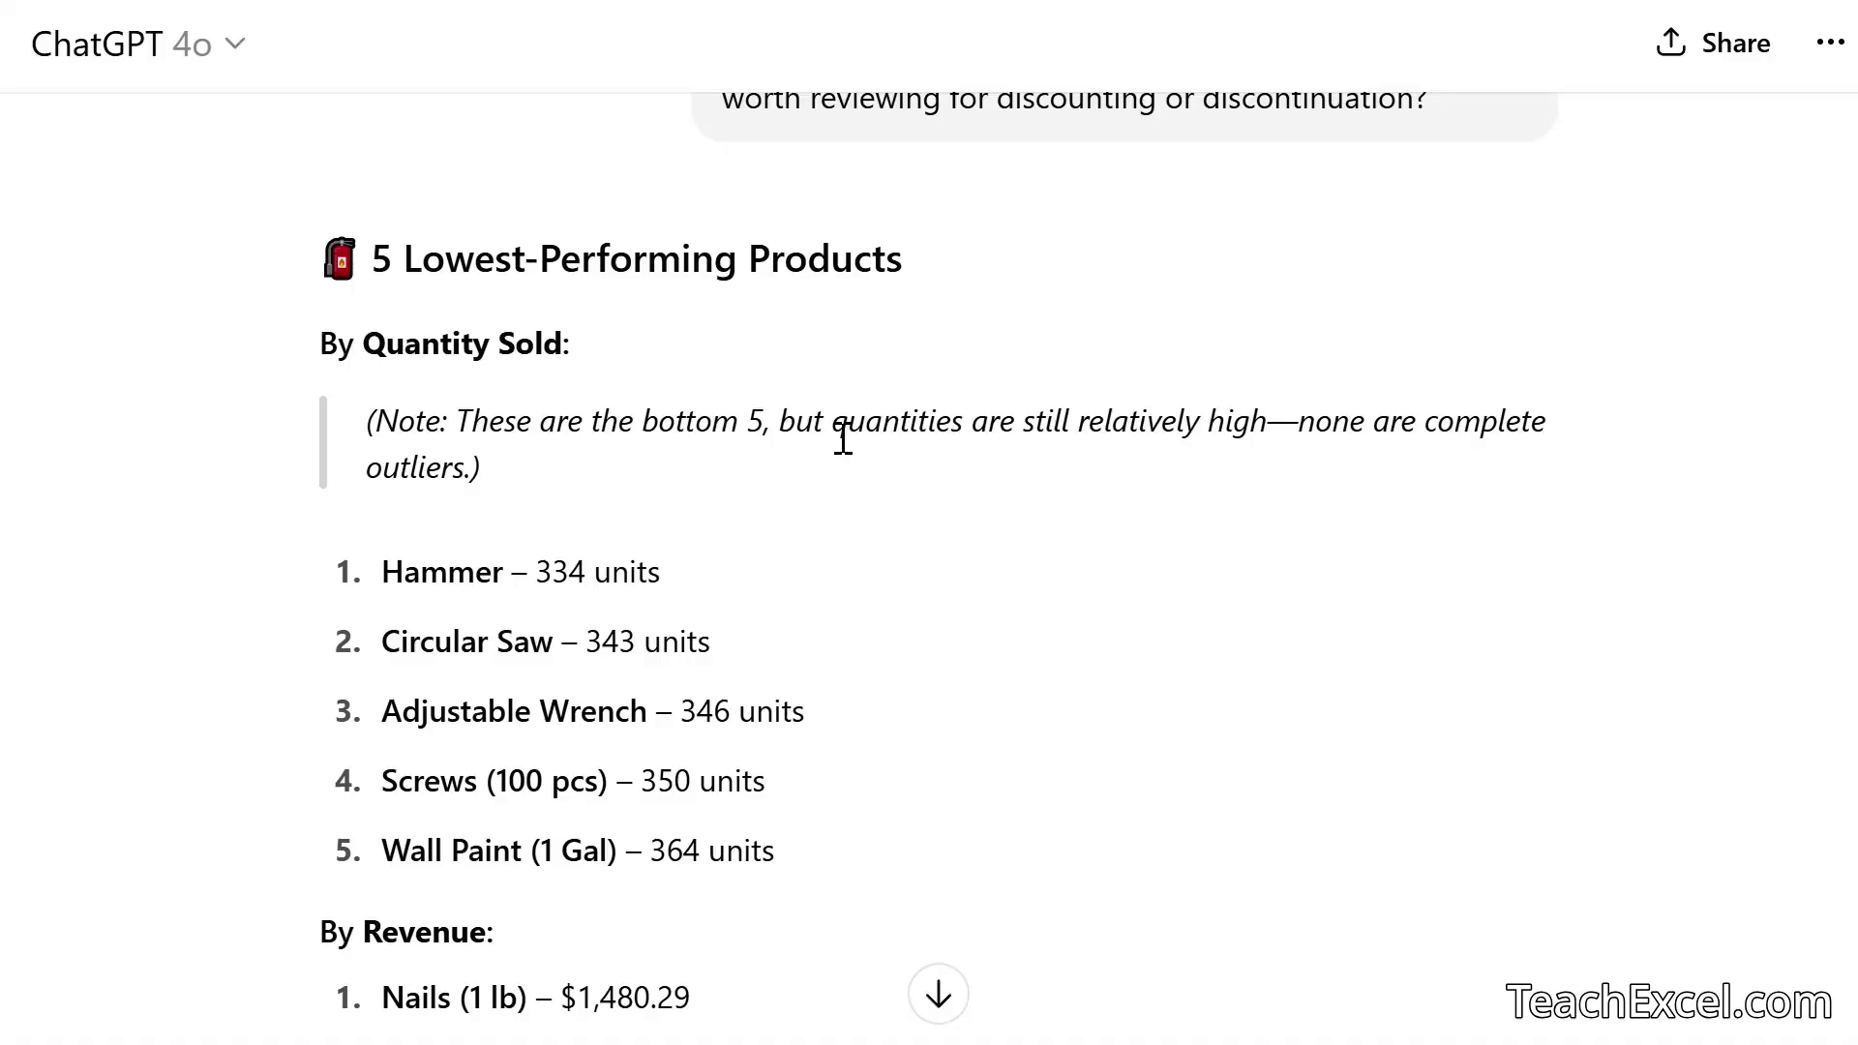
pyautogui.scroll(3, 843, 441)
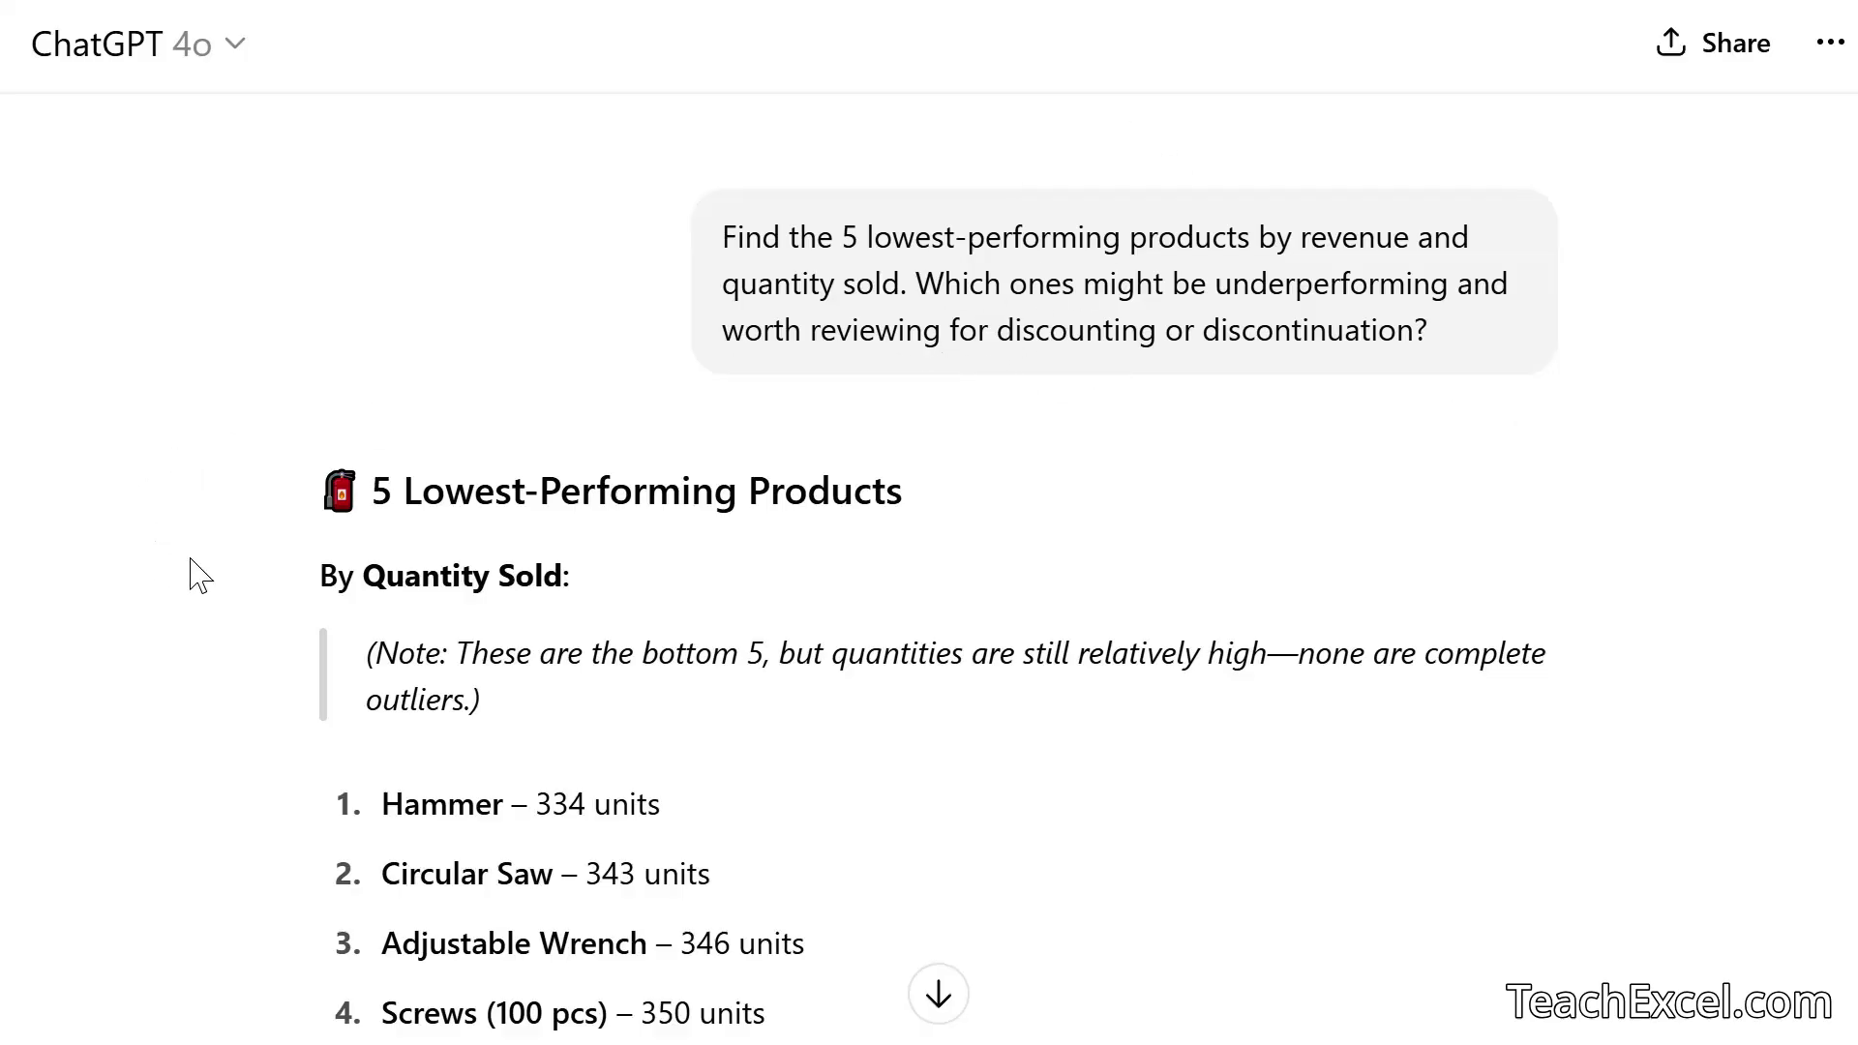
pyautogui.scroll(-7, 199, 576)
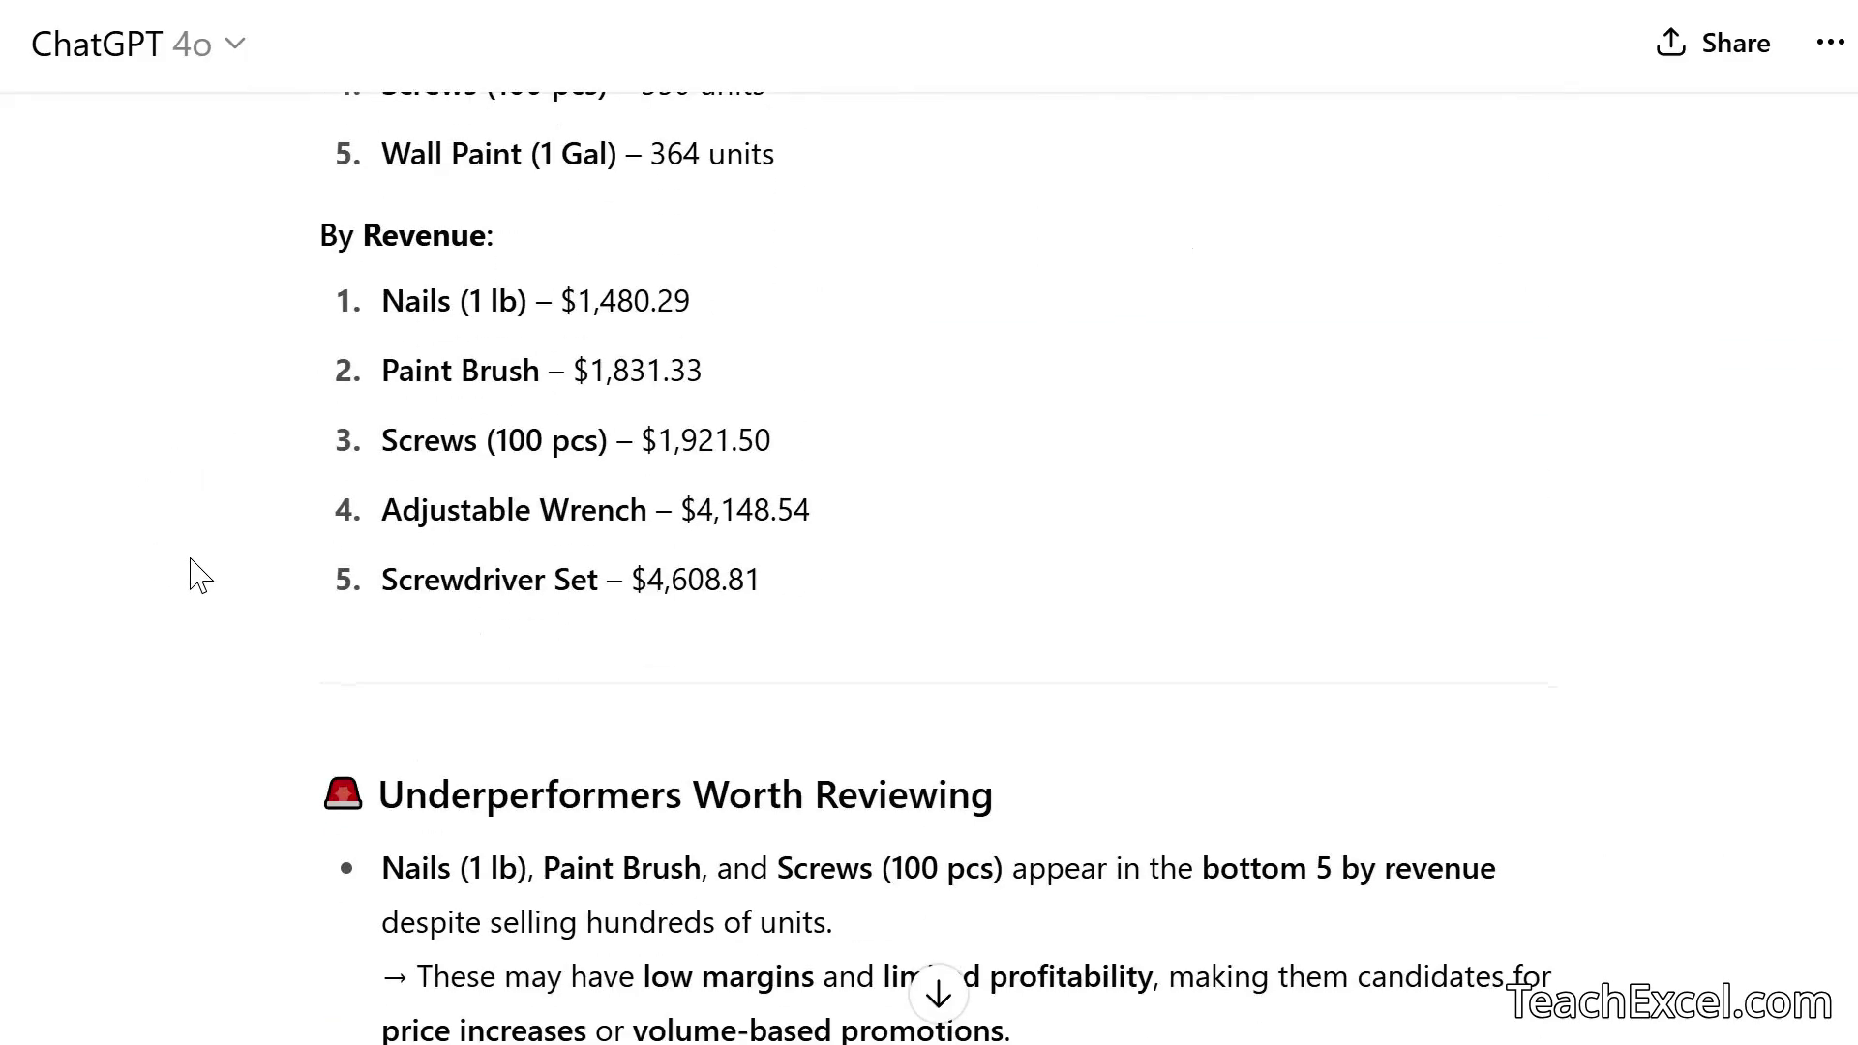
pyautogui.scroll(-6, 198, 576)
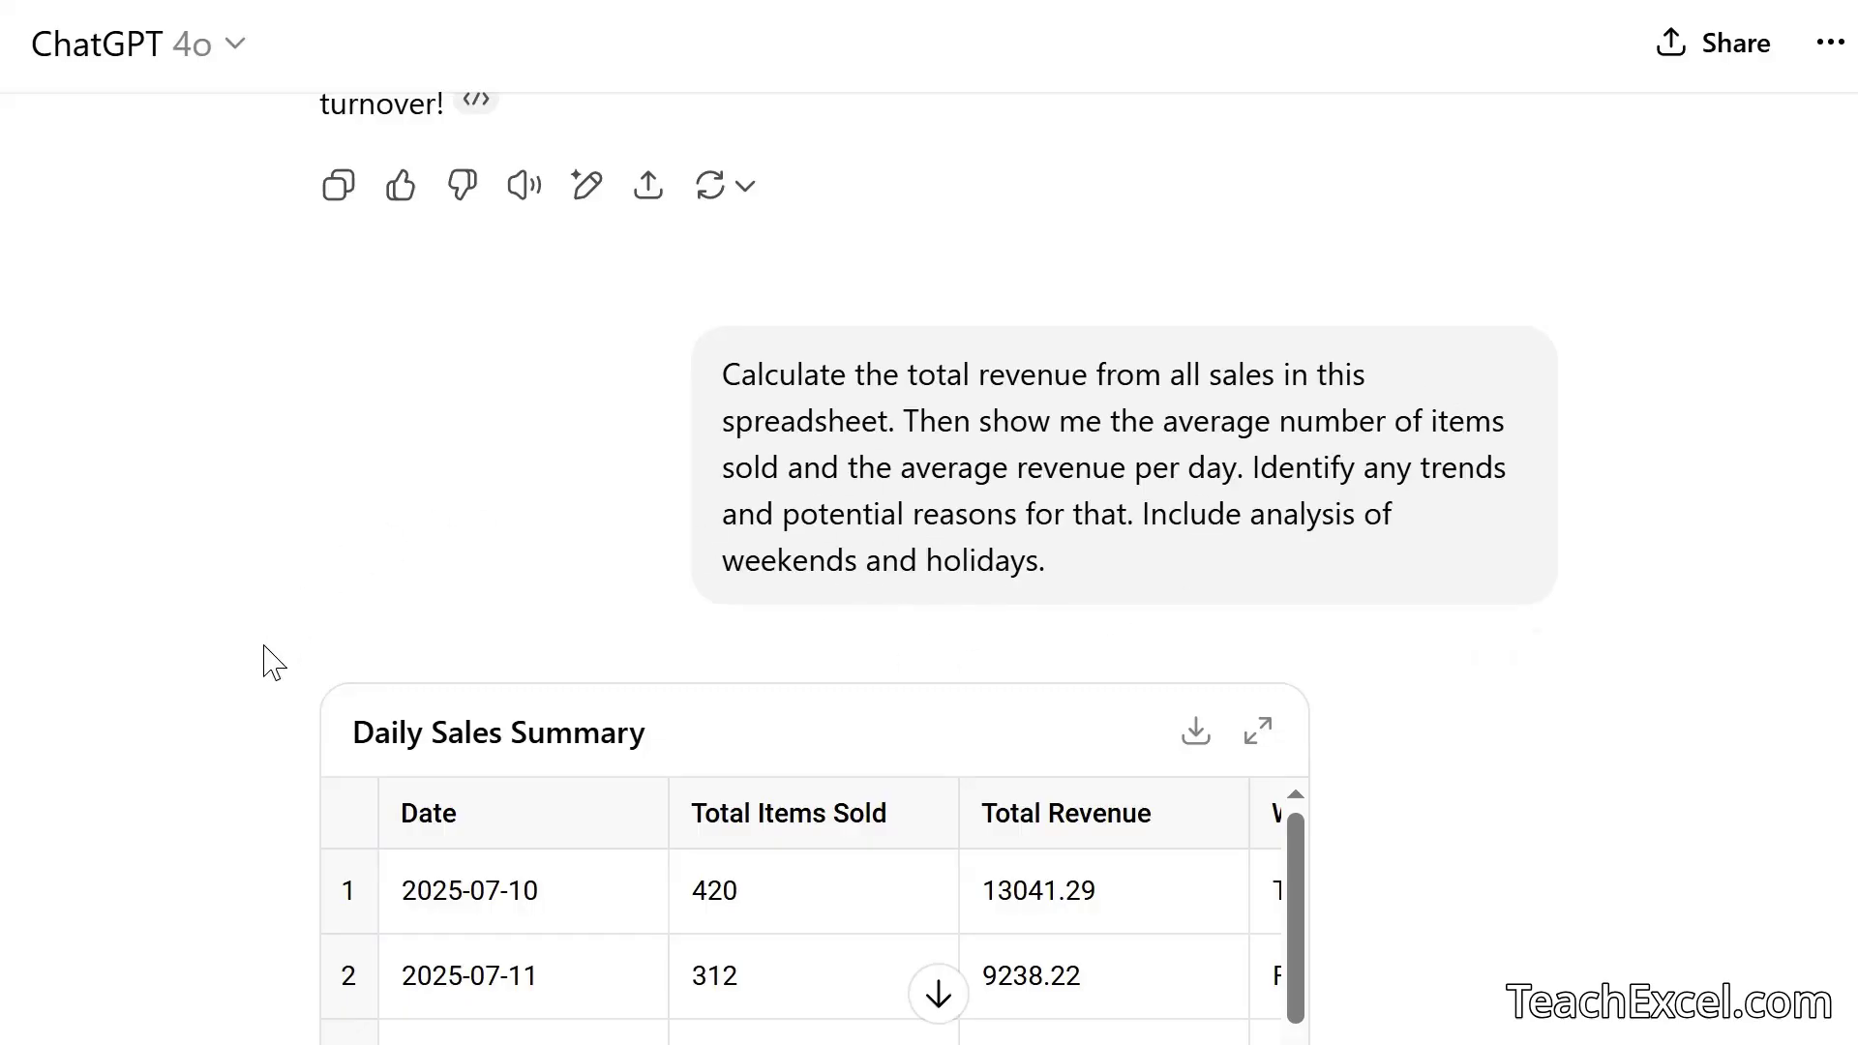
# Examine the Daily Sales Summary table across all dates, including items sold, revenue, weekday, weekend and holiday columns
pyautogui.scroll(-5, 263, 658)
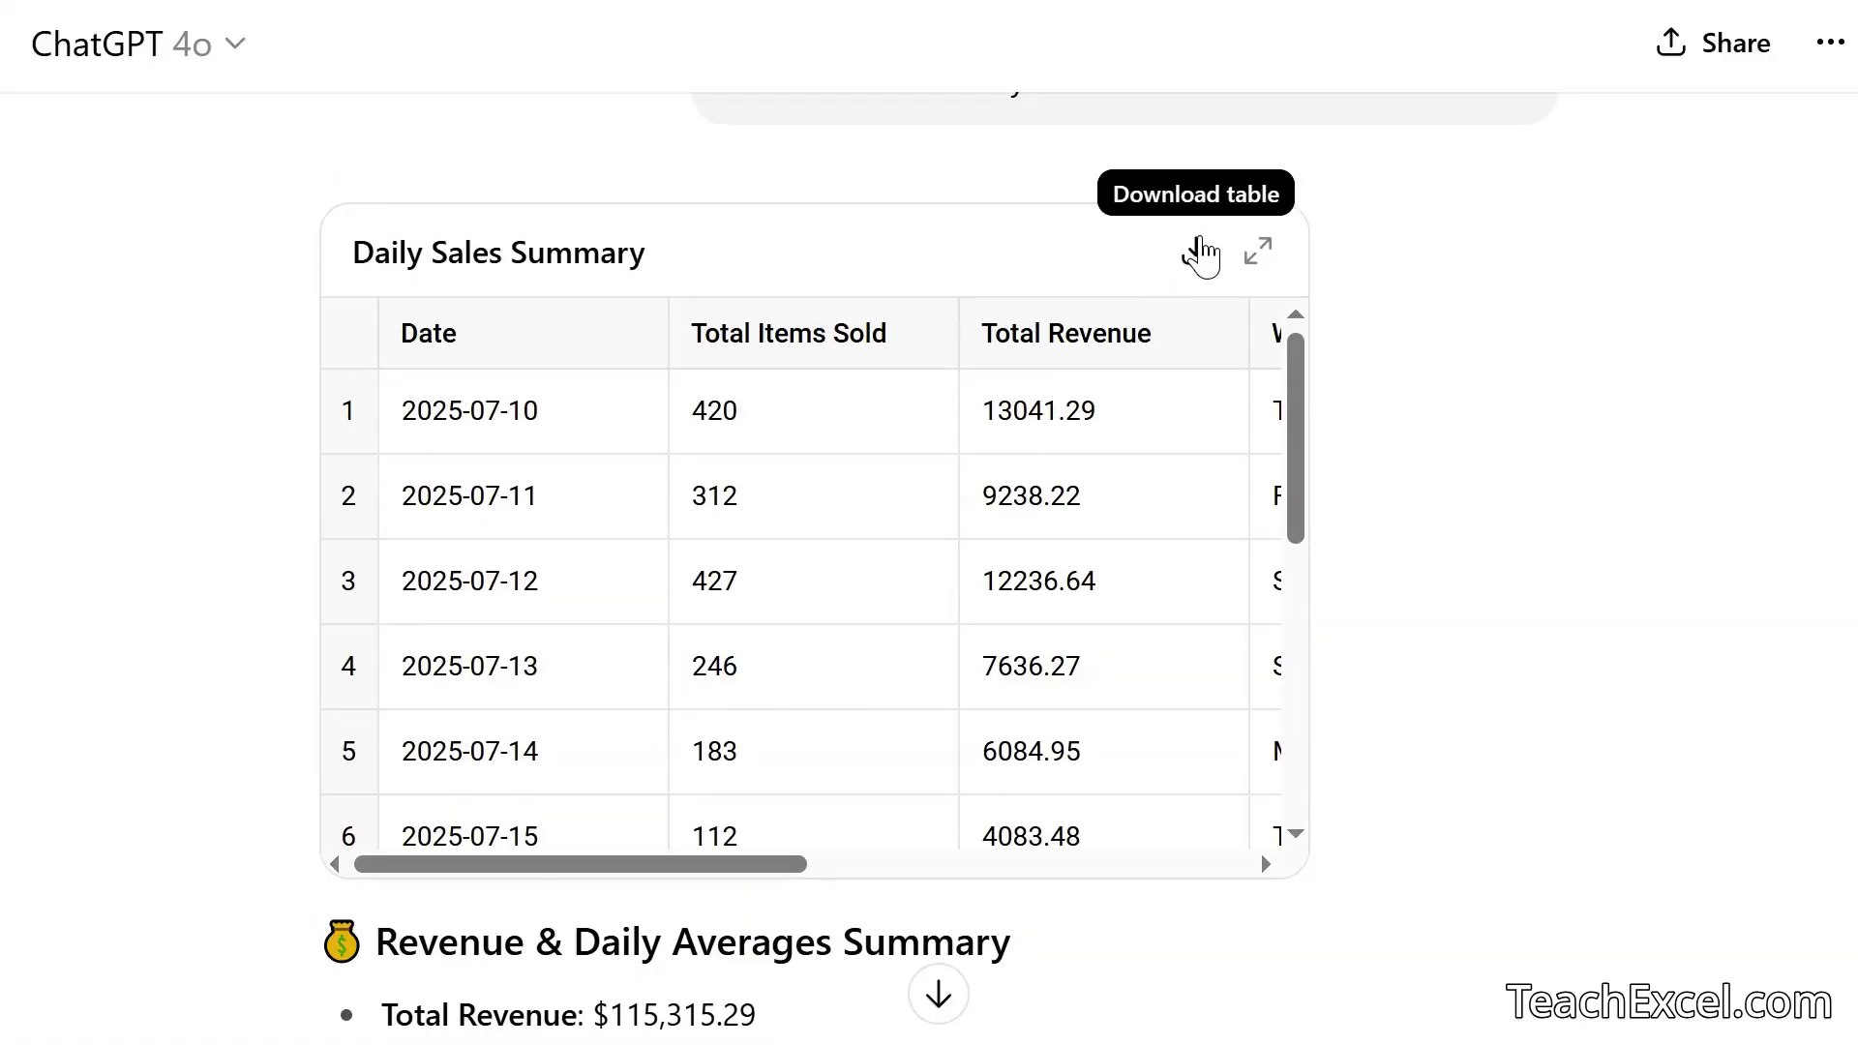
pyautogui.hscroll(5, 796, 614)
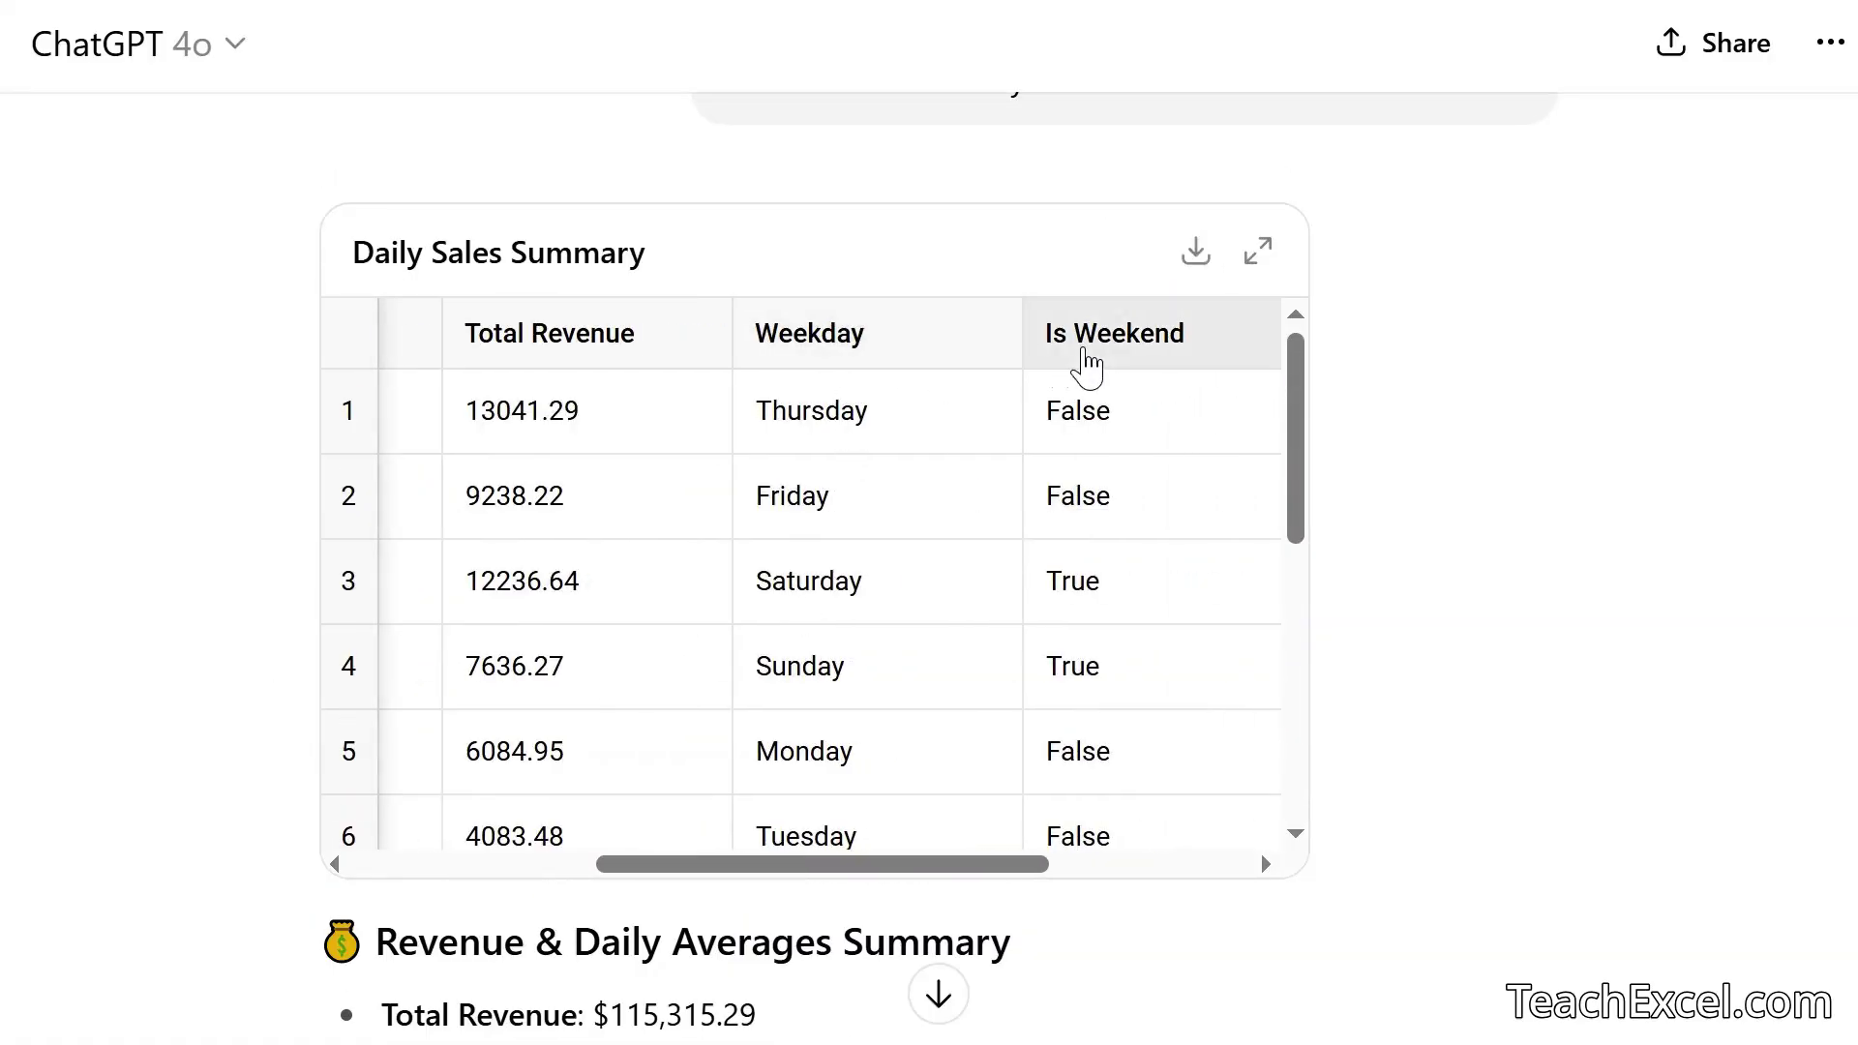
pyautogui.hscroll(3, 1088, 365)
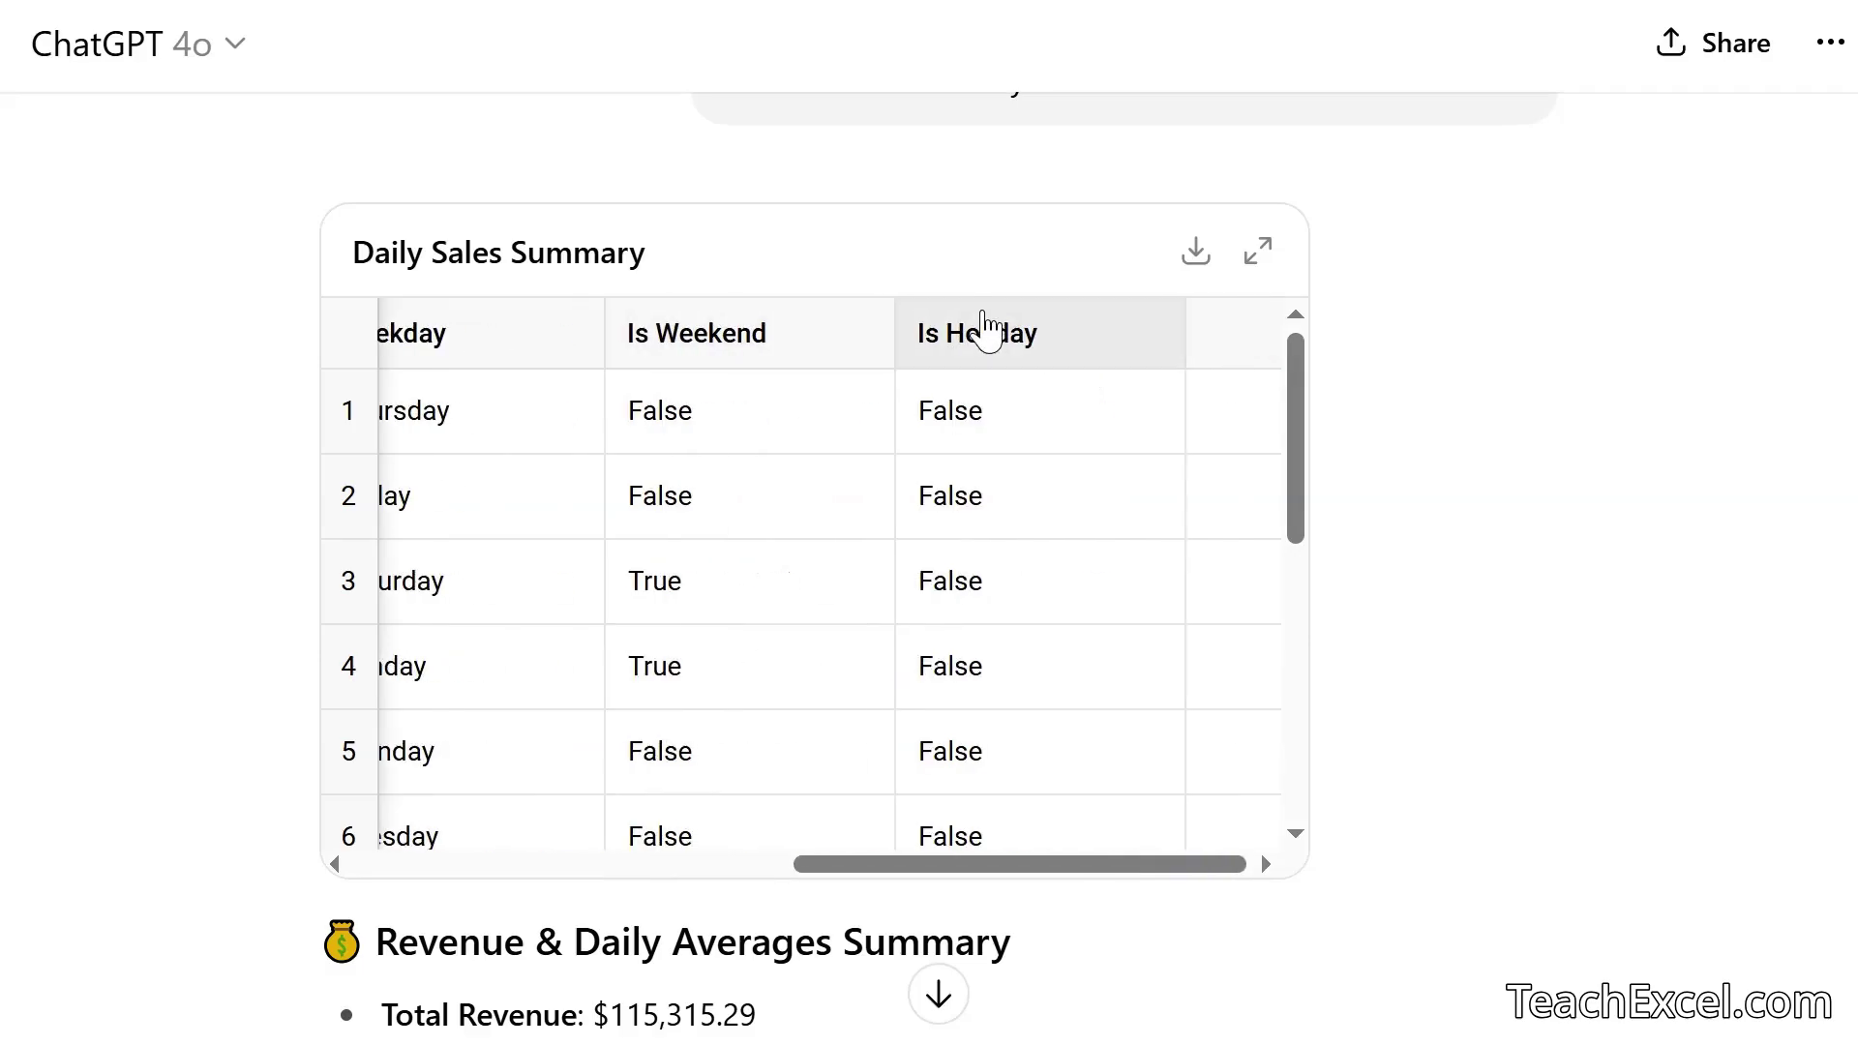
pyautogui.scroll(-2, 852, 411)
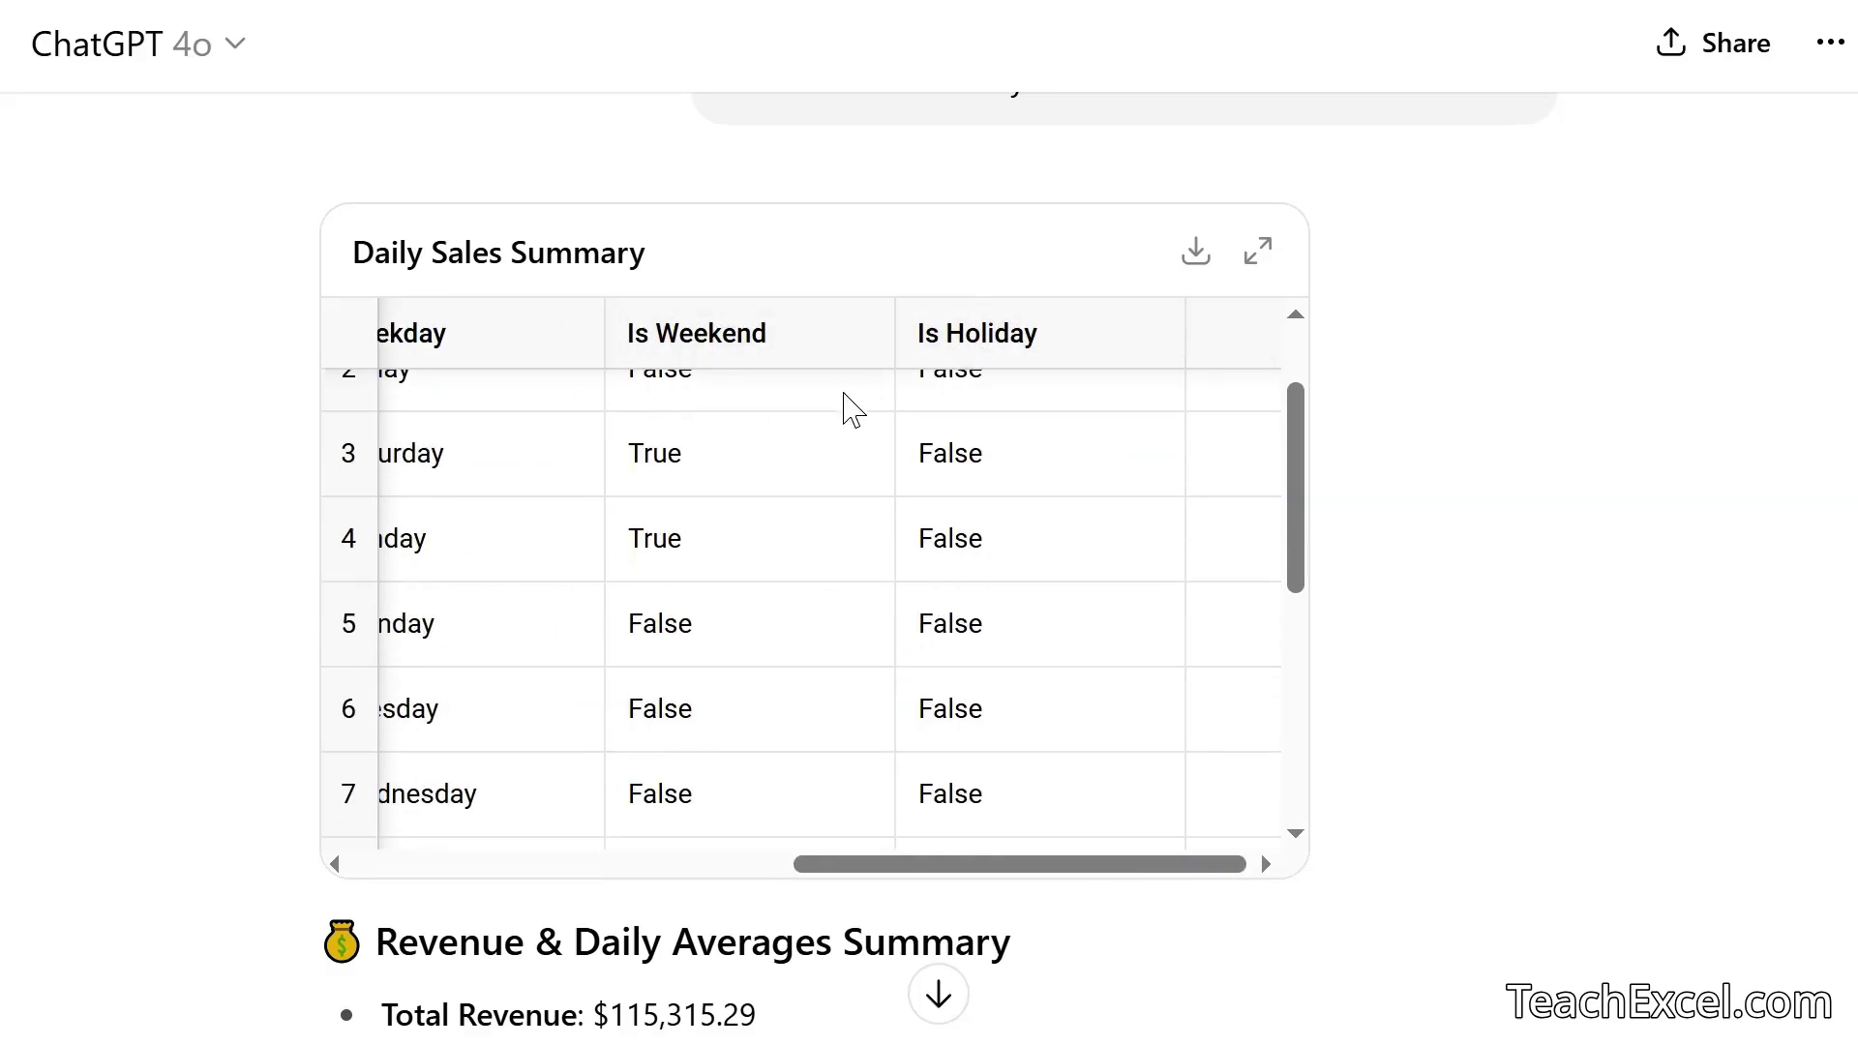
pyautogui.scroll(2, 842, 402)
pyautogui.scroll(-1, 1045, 448)
pyautogui.scroll(-5, 1045, 448)
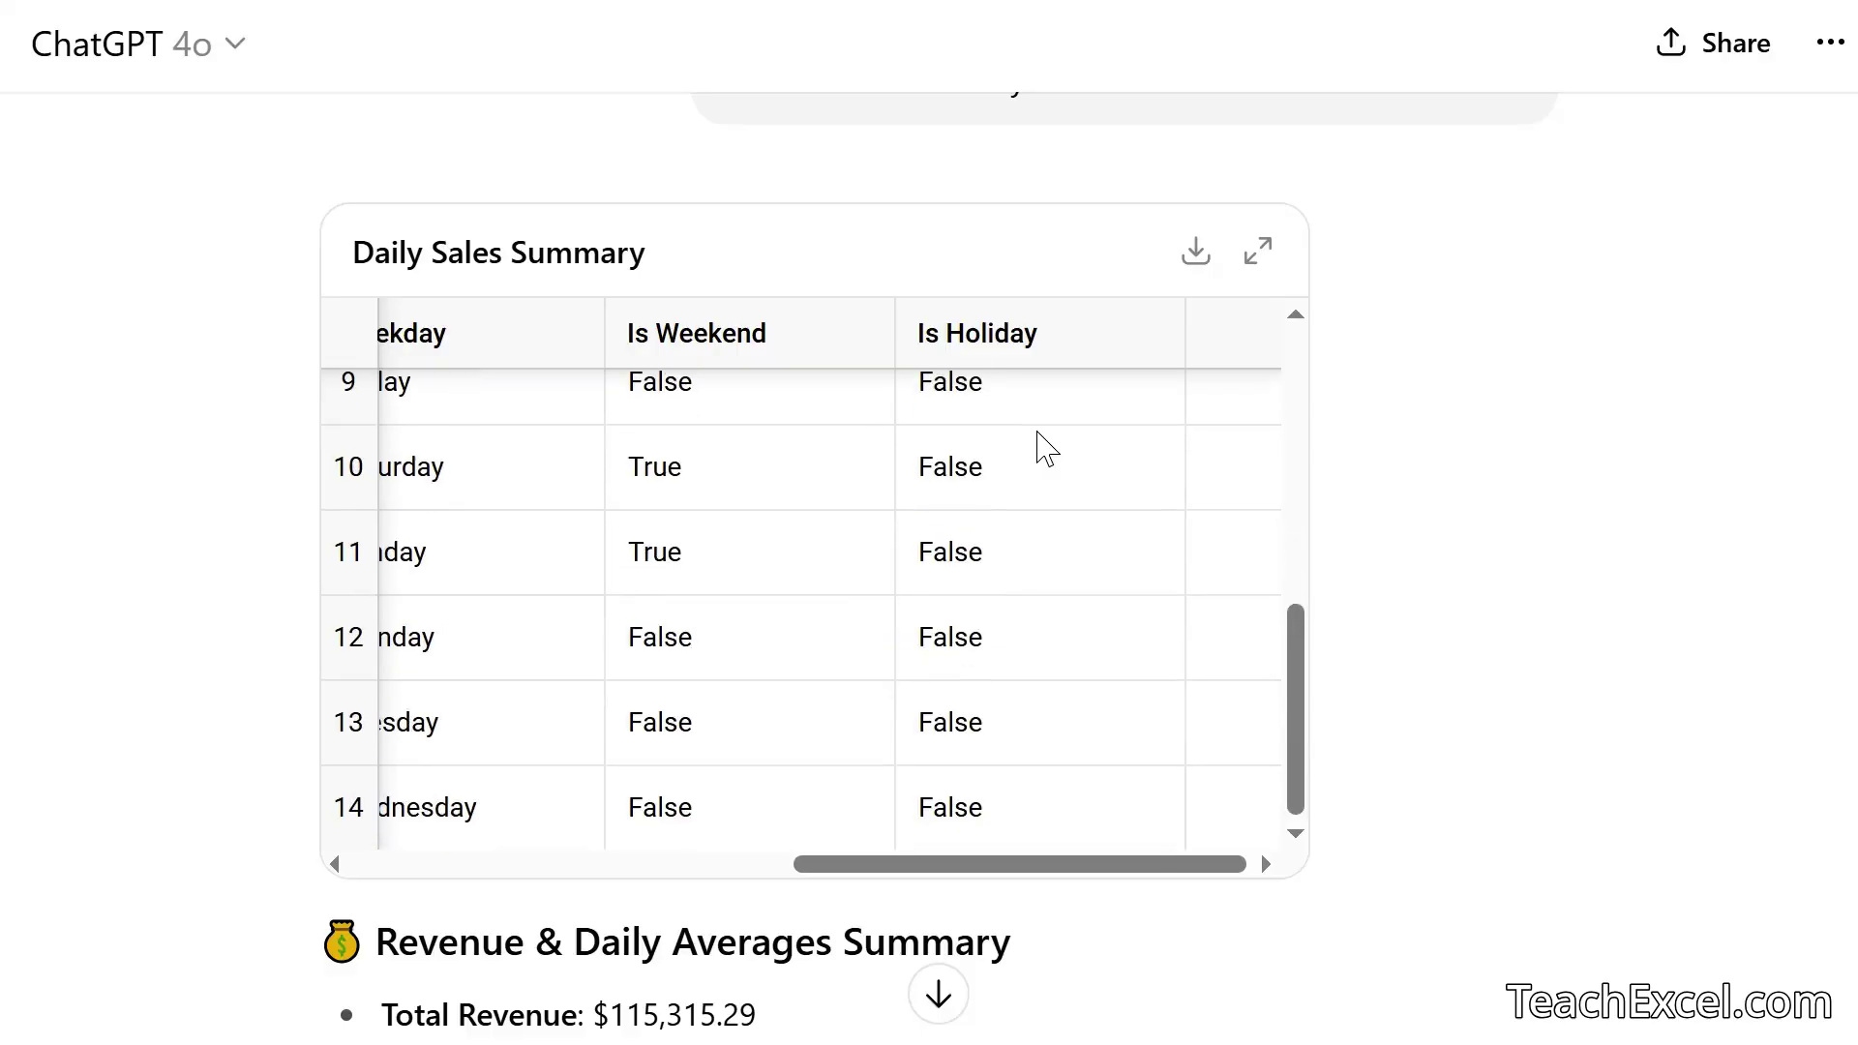
pyautogui.scroll(6, 1045, 448)
pyautogui.hscroll(-4, 1046, 448)
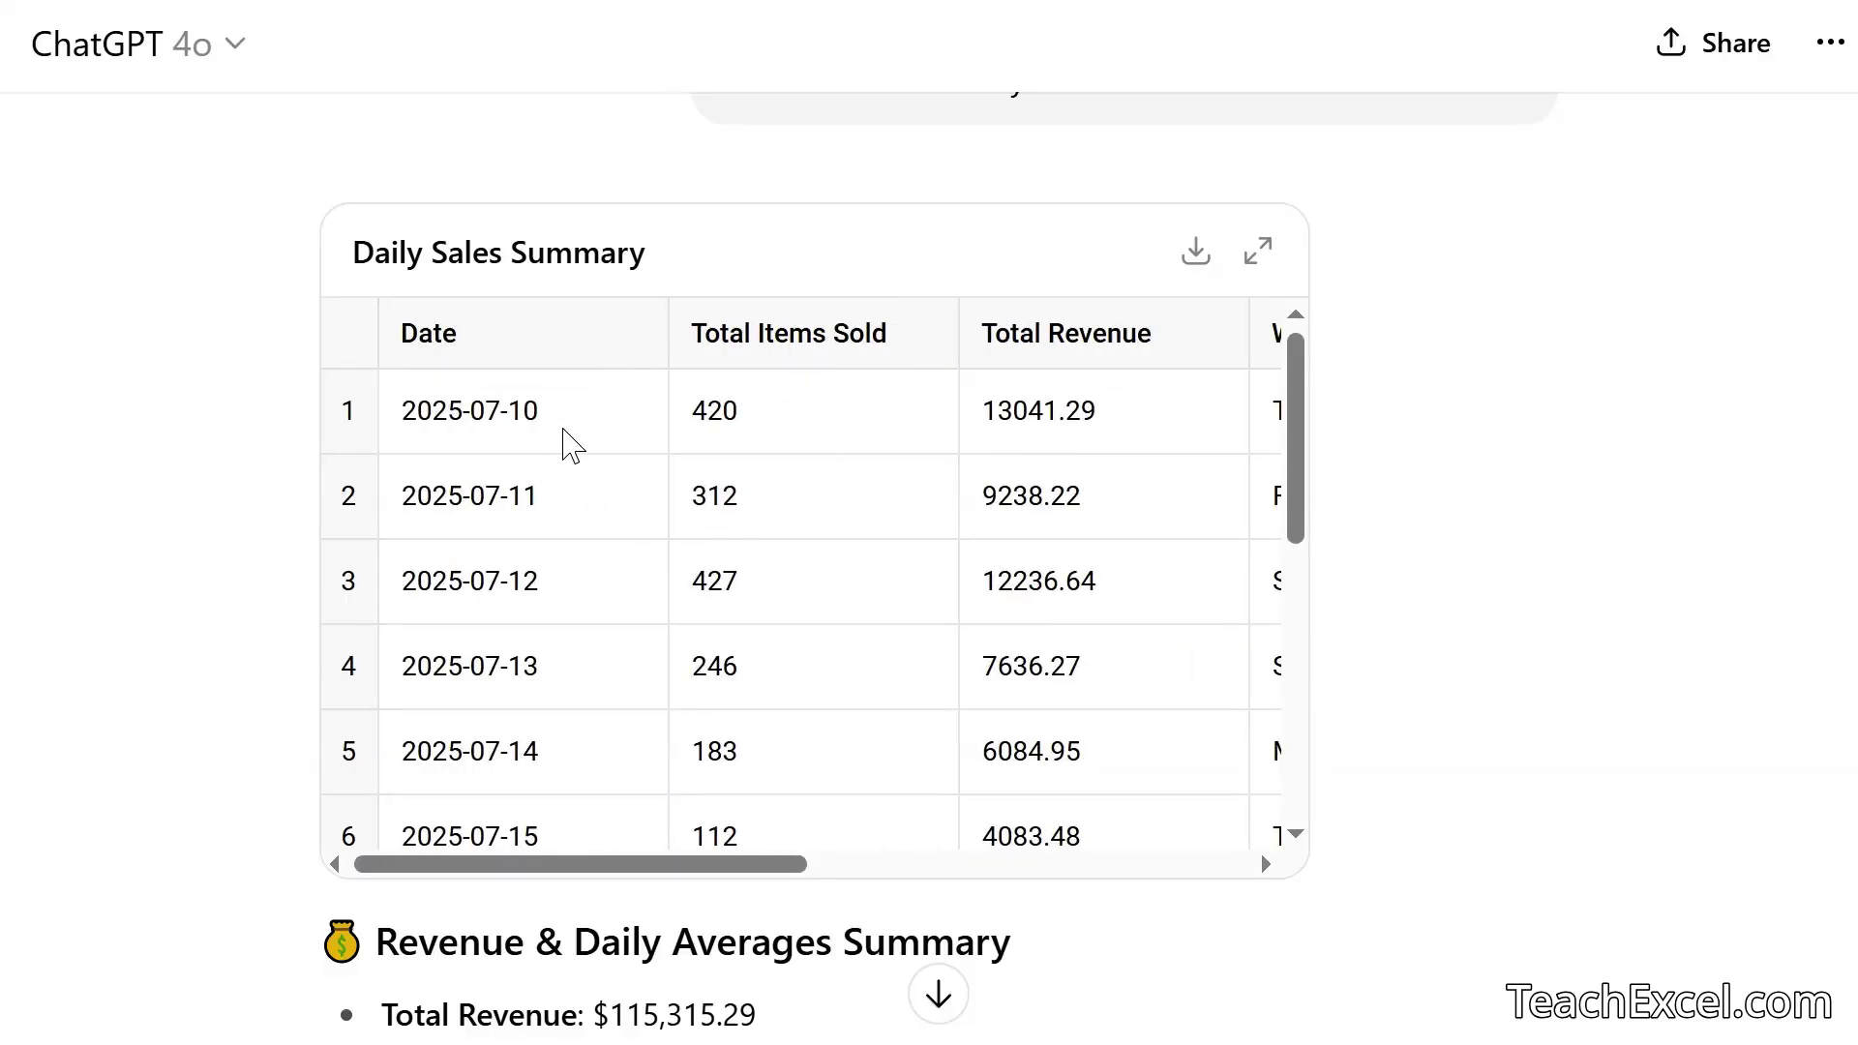
pyautogui.scroll(-6, 571, 446)
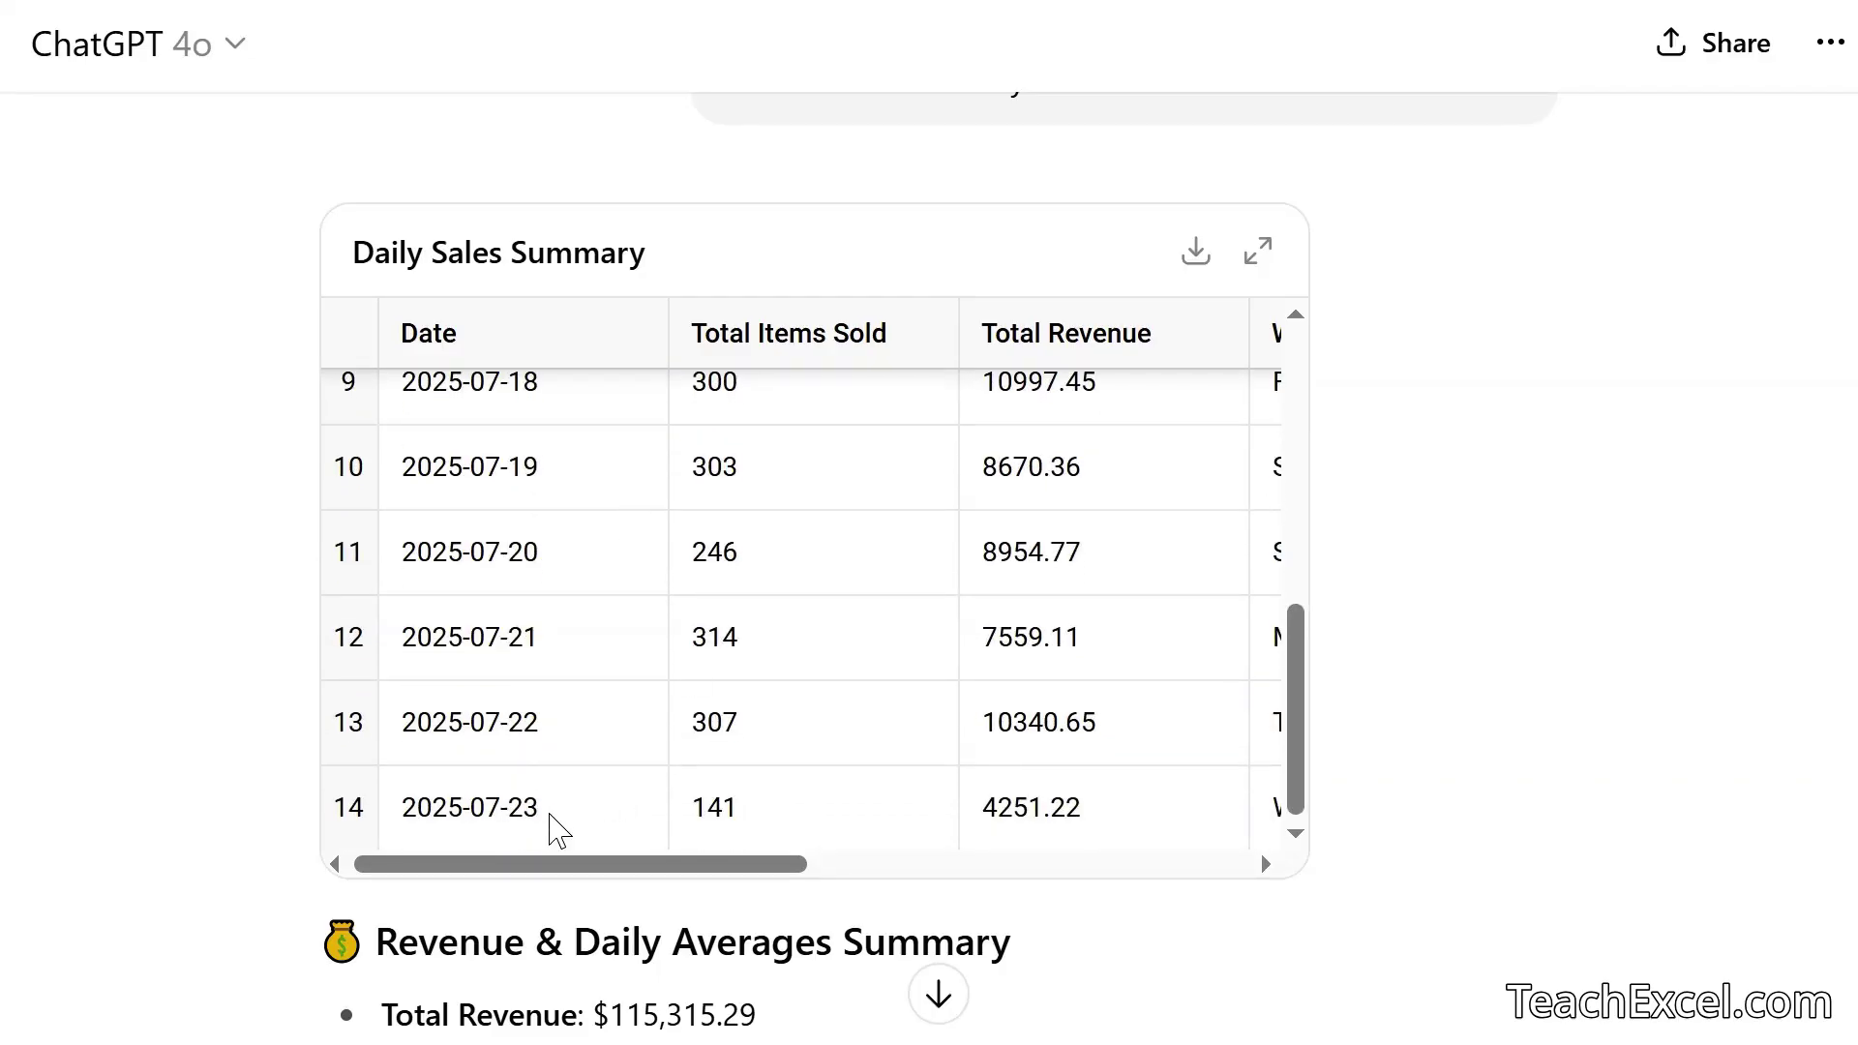
# Read the revenue and daily averages summary, the trends analysis and the observations on weekends, holidays and midweek sales
pyautogui.scroll(-5, 238, 795)
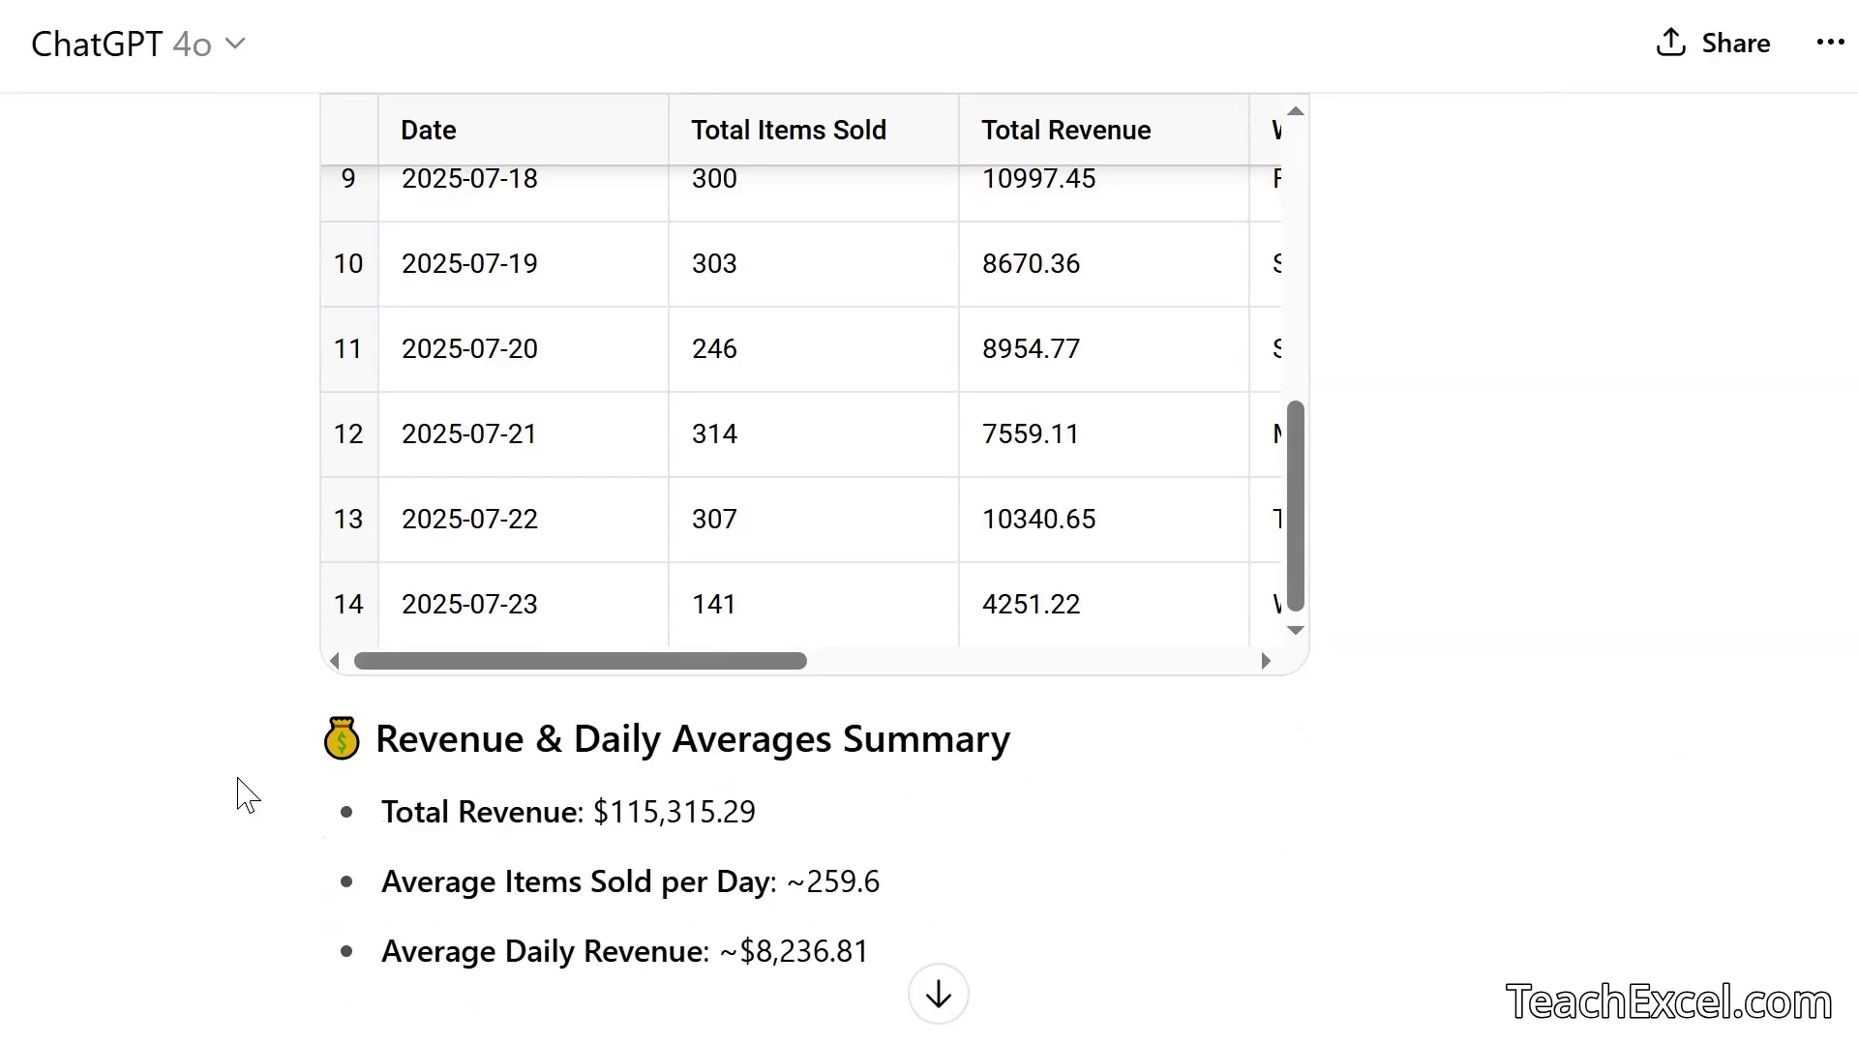
pyautogui.scroll(-6, 238, 796)
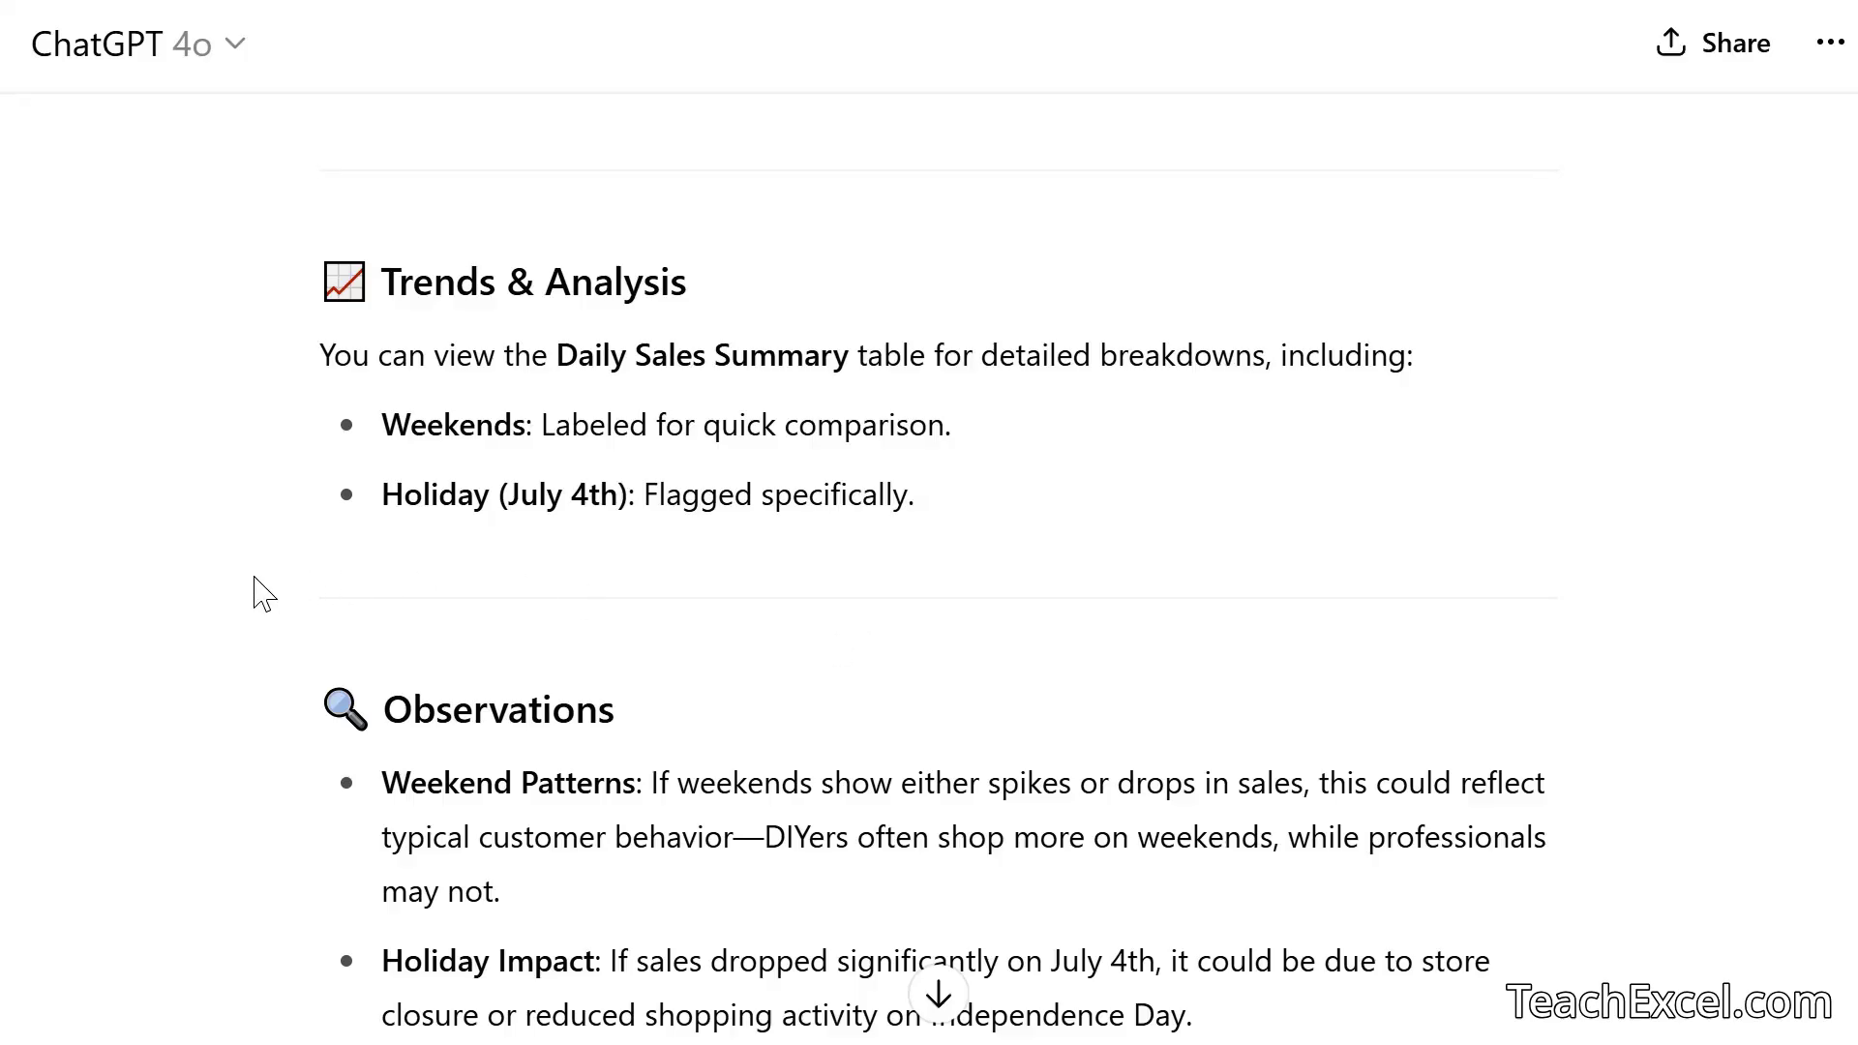
pyautogui.scroll(-3, 261, 592)
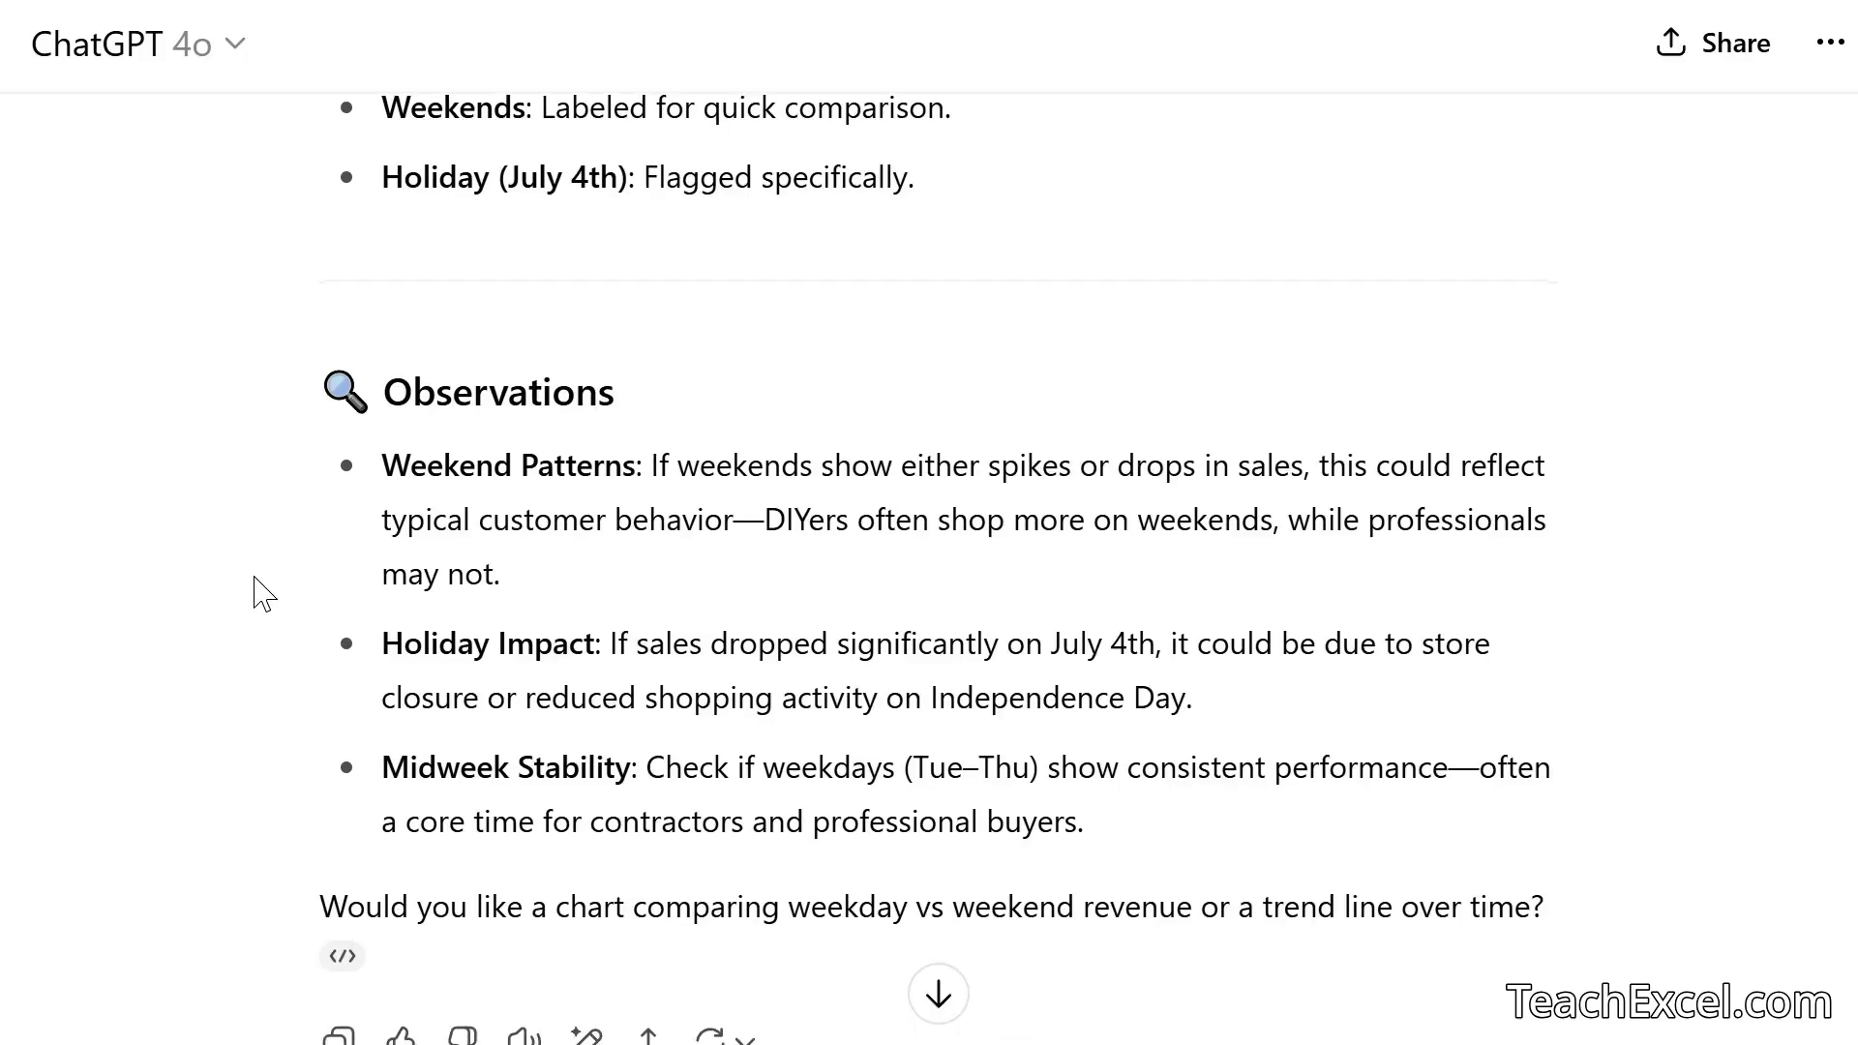
pyautogui.scroll(-1, 261, 592)
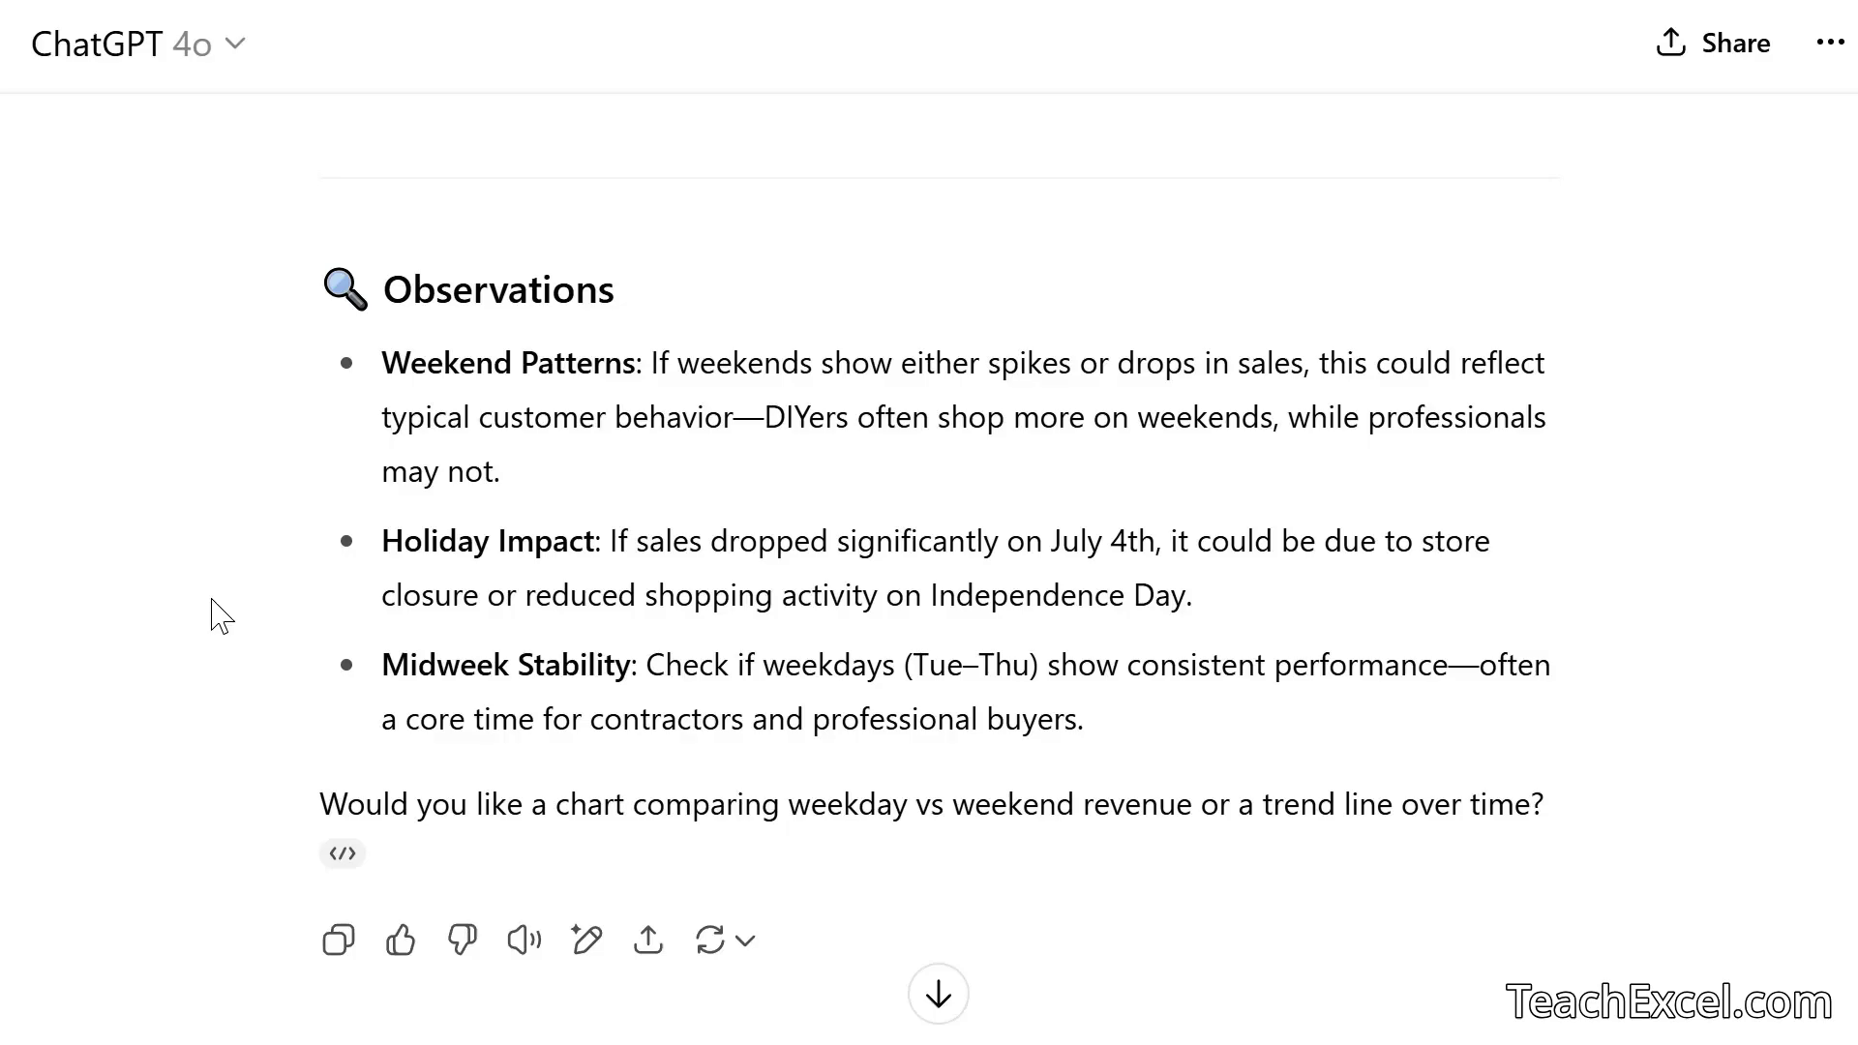
# Review the simple weekly report request and the Weekly Sales Summary table's items sold and revenue for each week
pyautogui.scroll(-4, 222, 618)
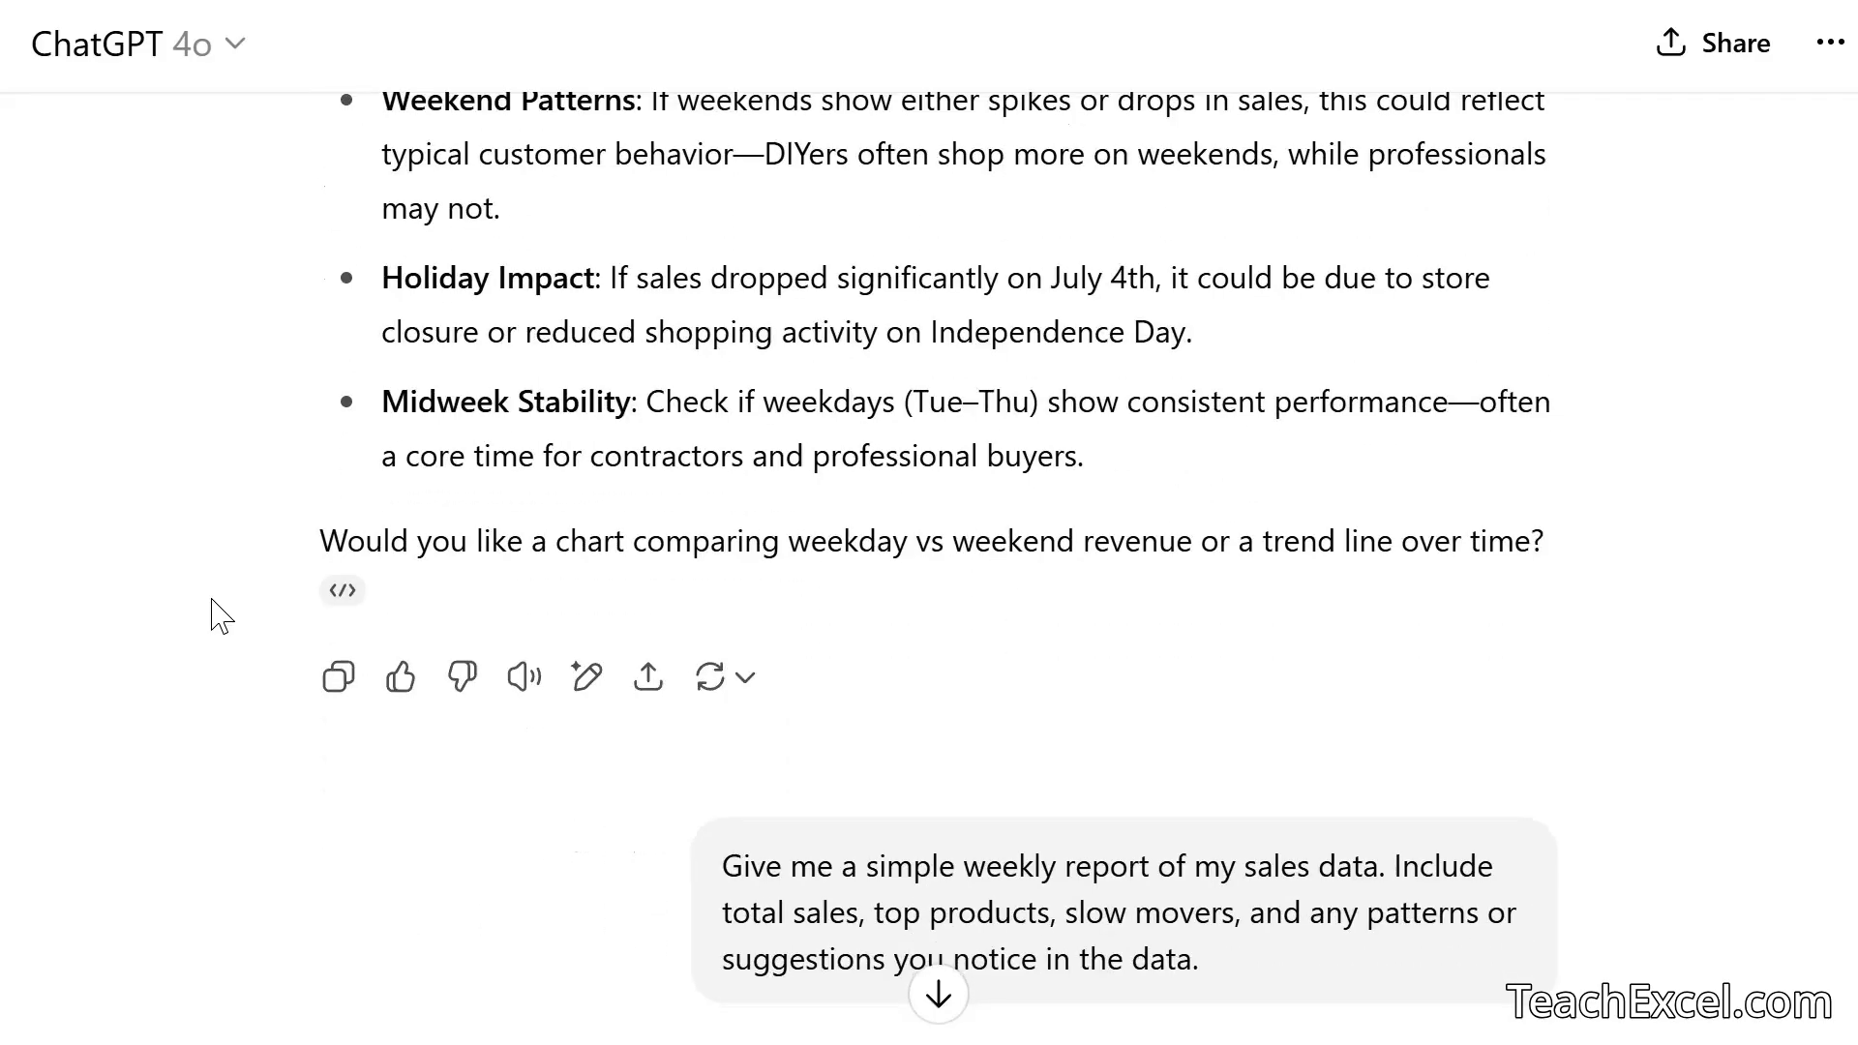
pyautogui.scroll(-4, 222, 617)
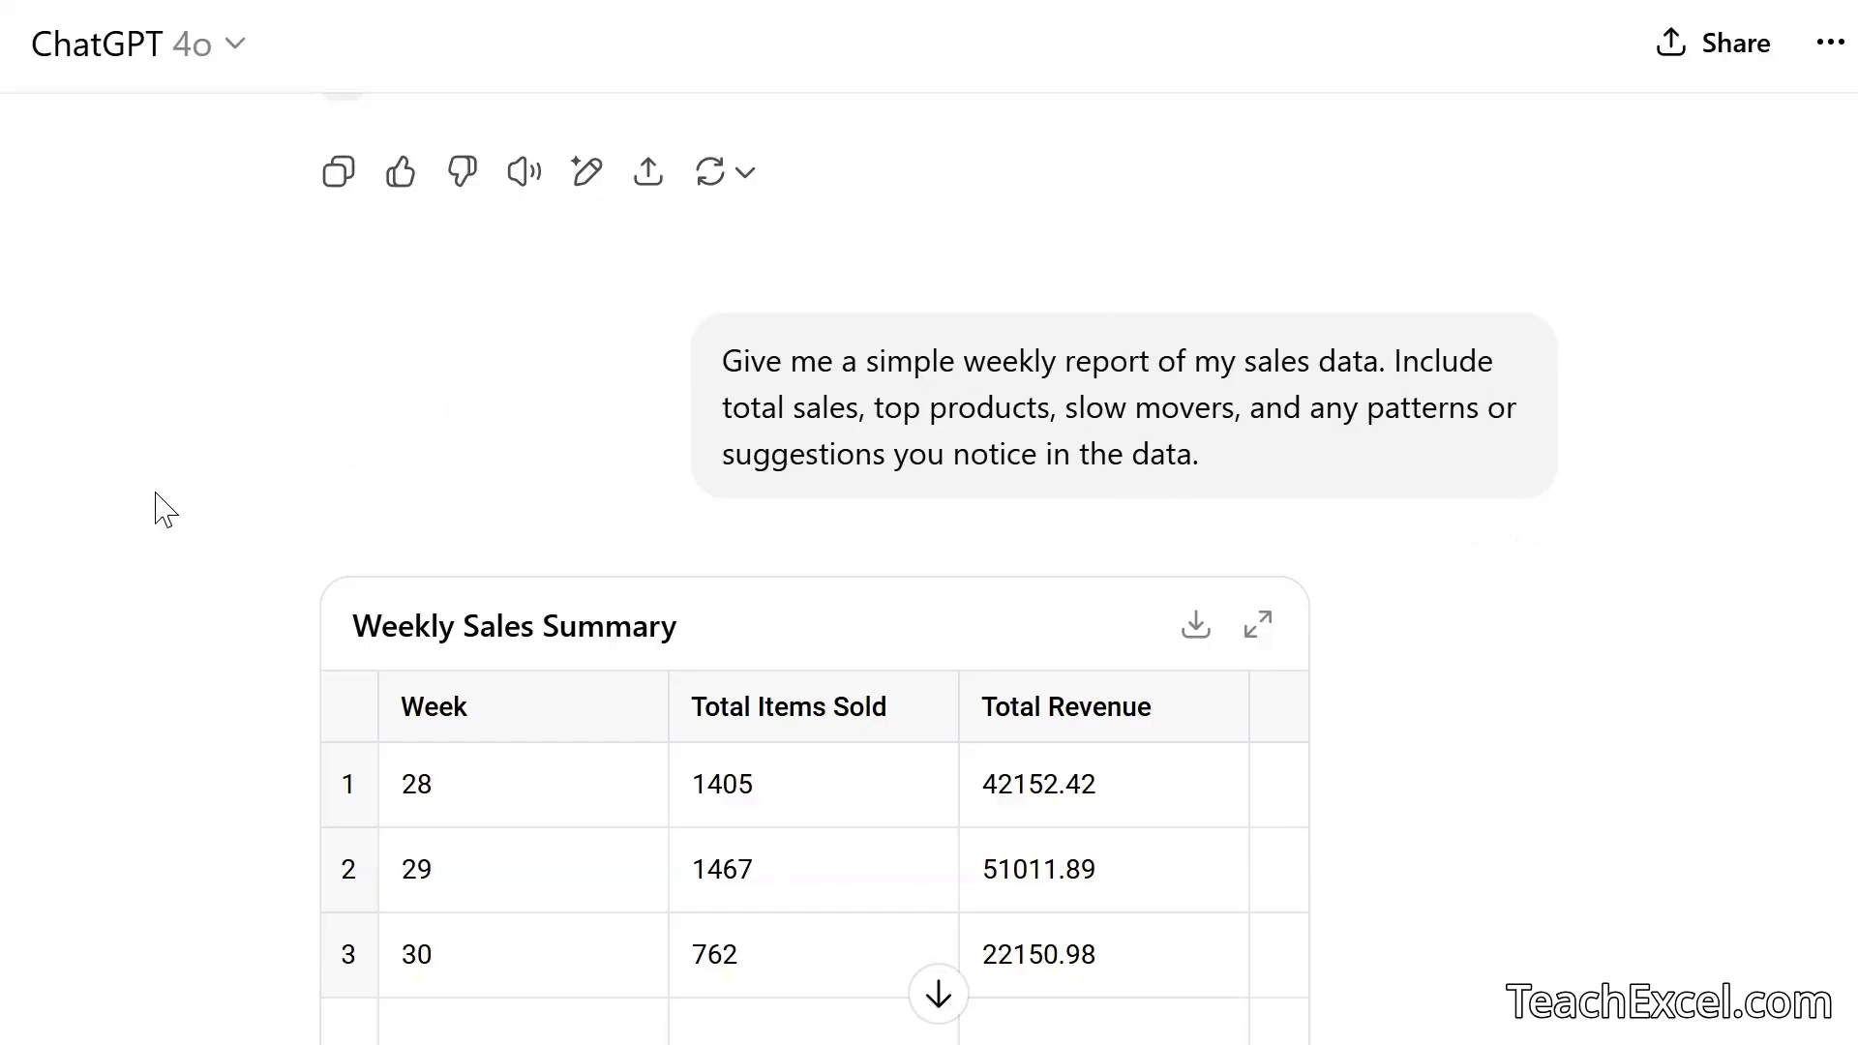
pyautogui.scroll(-2, 164, 510)
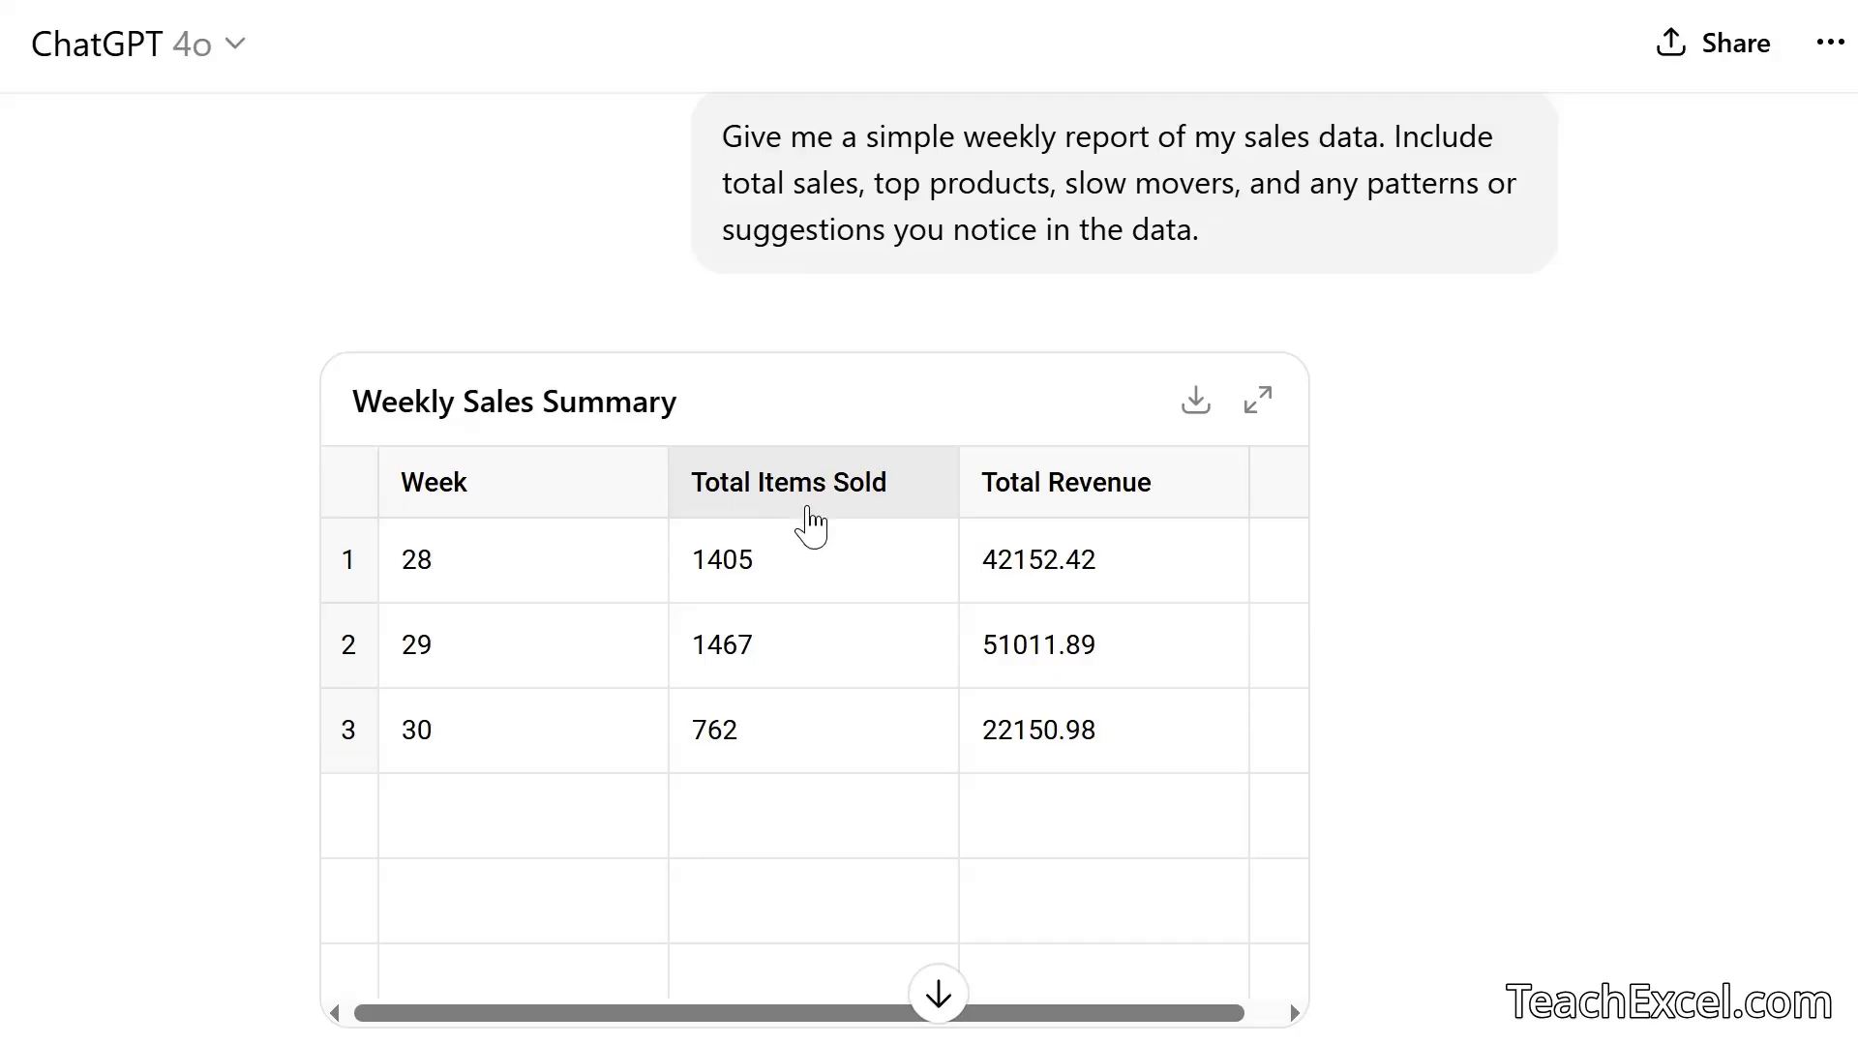
# Read the weekly breakdown of top sellers, slow movers and notes for weeks 28, 29 and 30
pyautogui.scroll(-10, 262, 664)
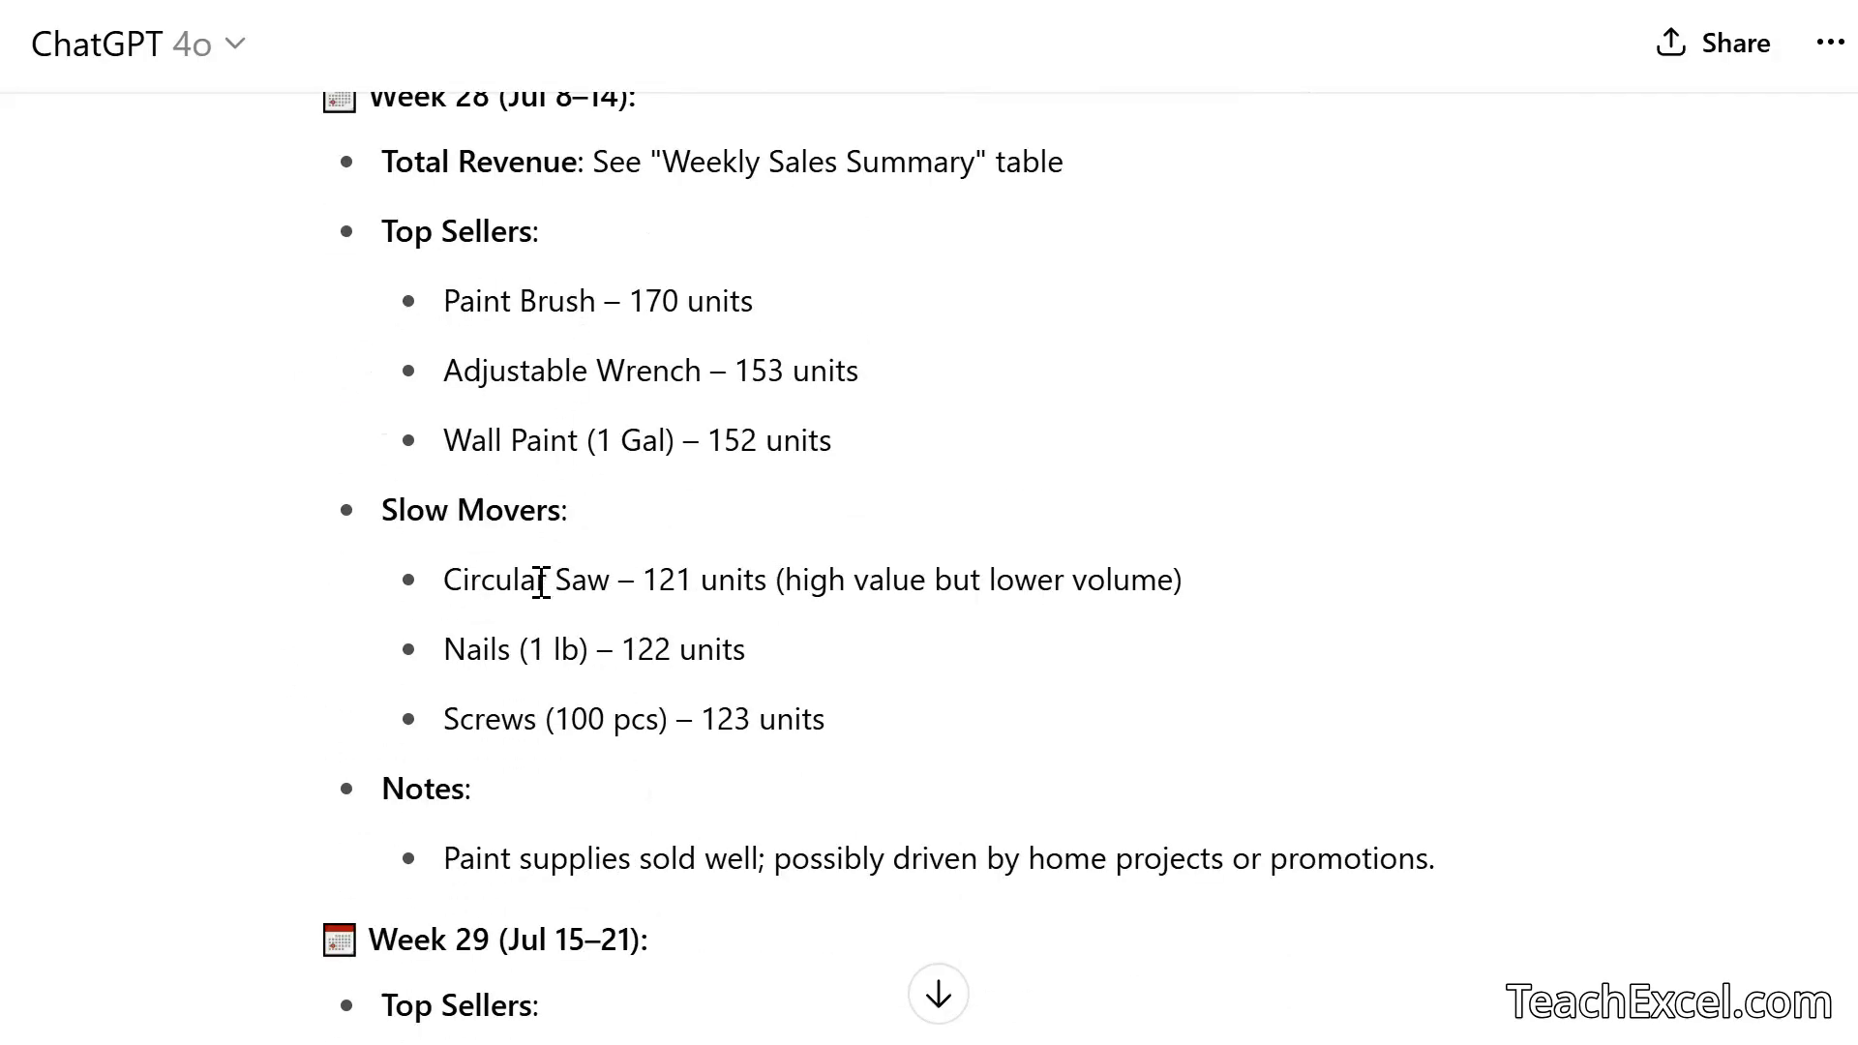
pyautogui.scroll(-3, 310, 620)
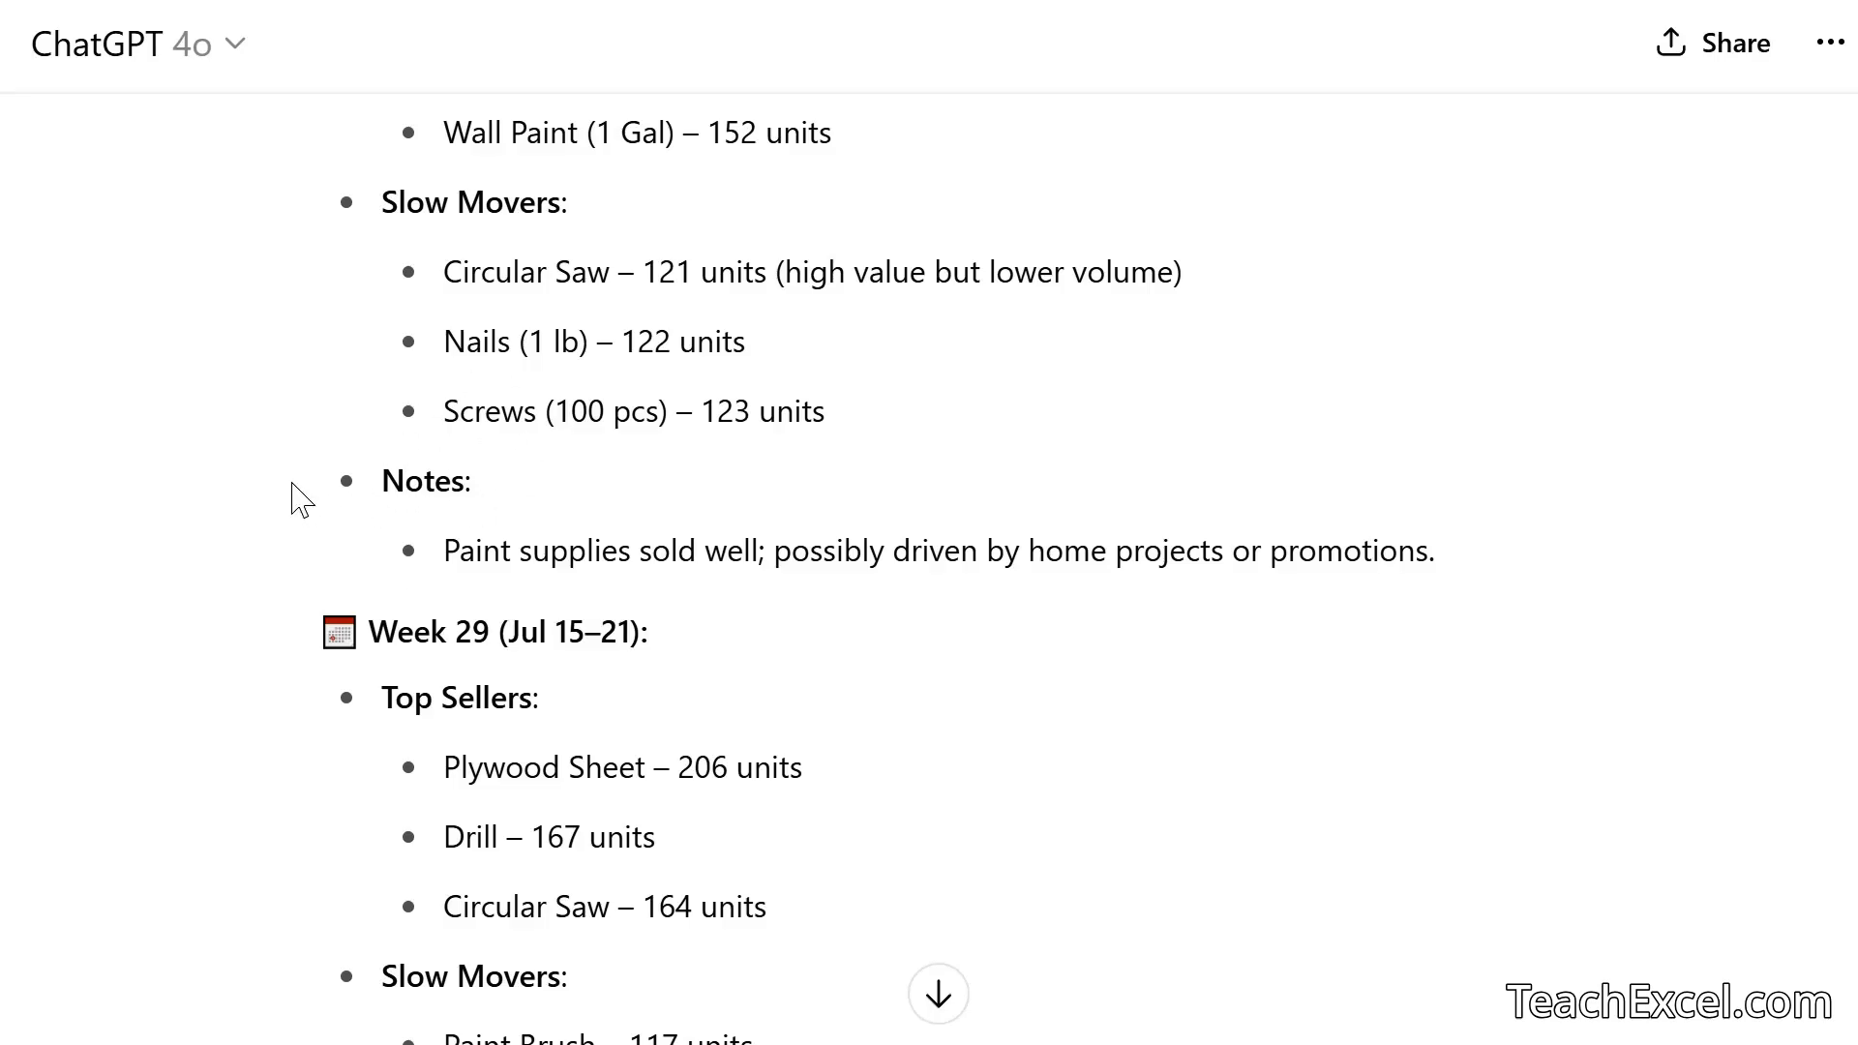
pyautogui.scroll(-5, 292, 484)
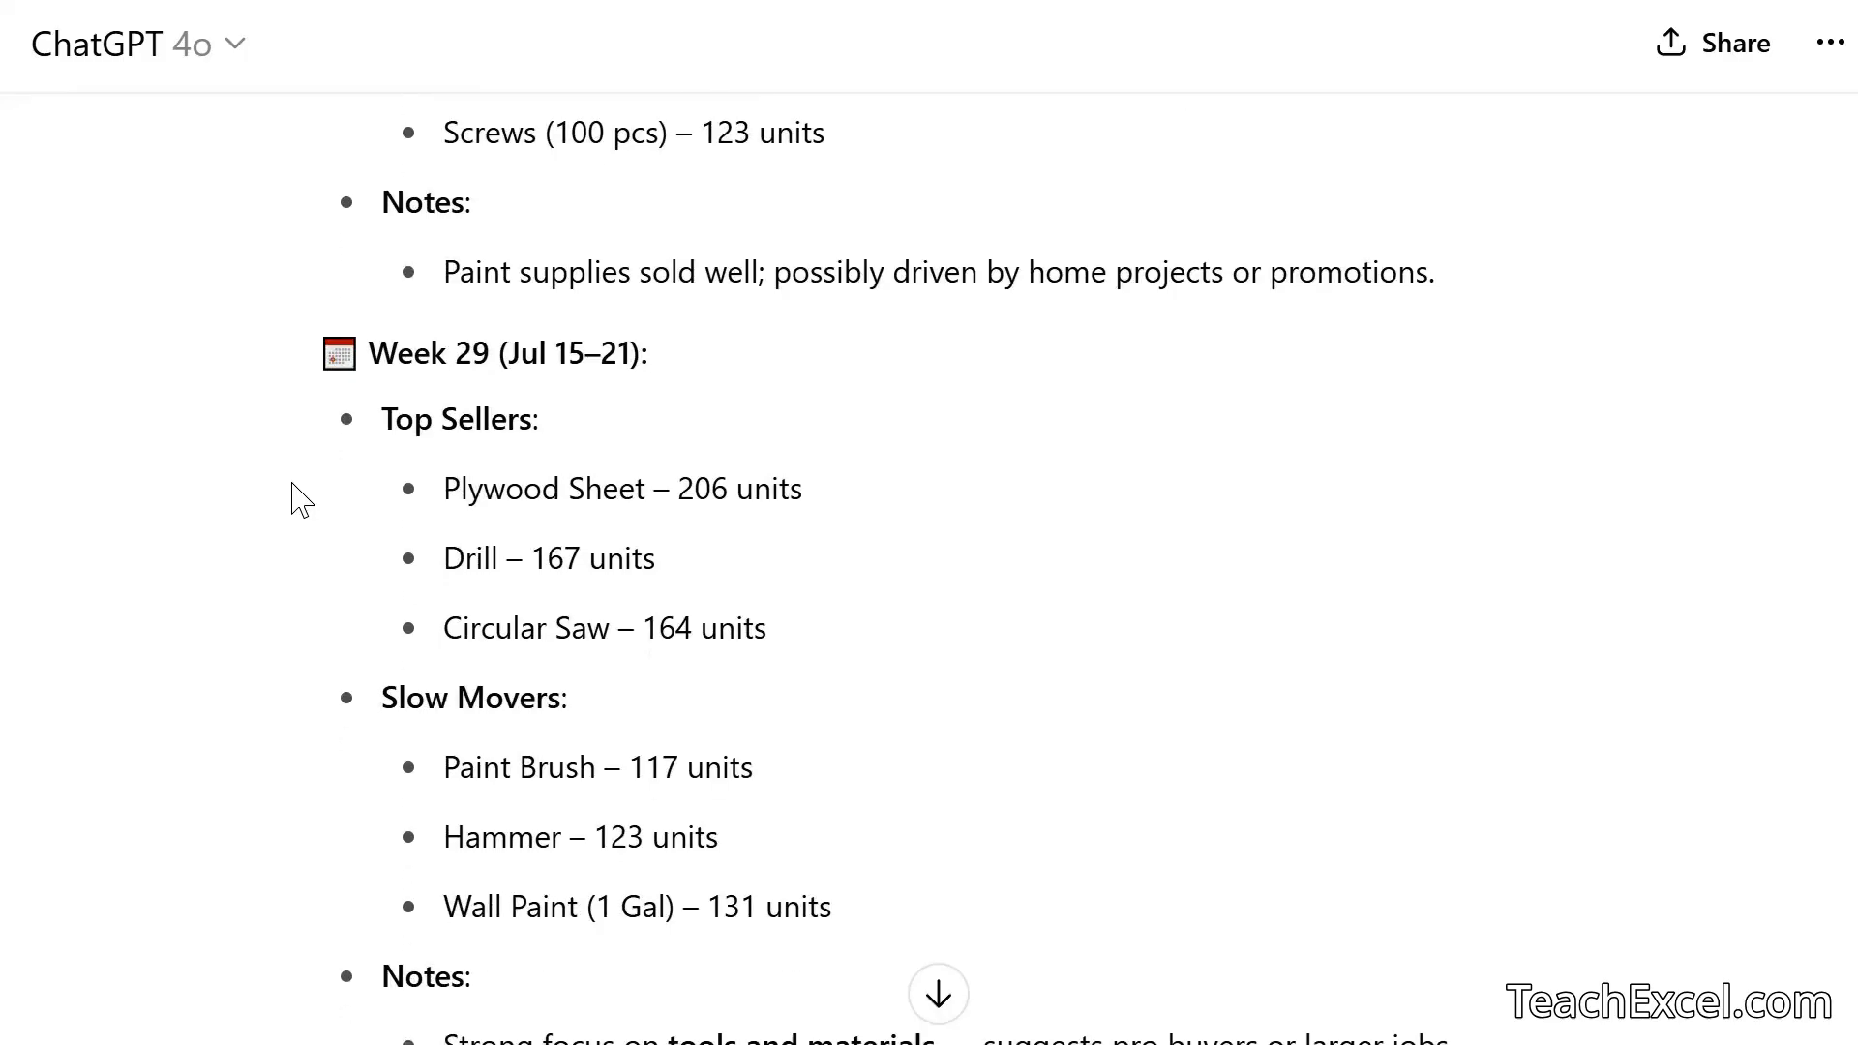
pyautogui.scroll(-5, 300, 499)
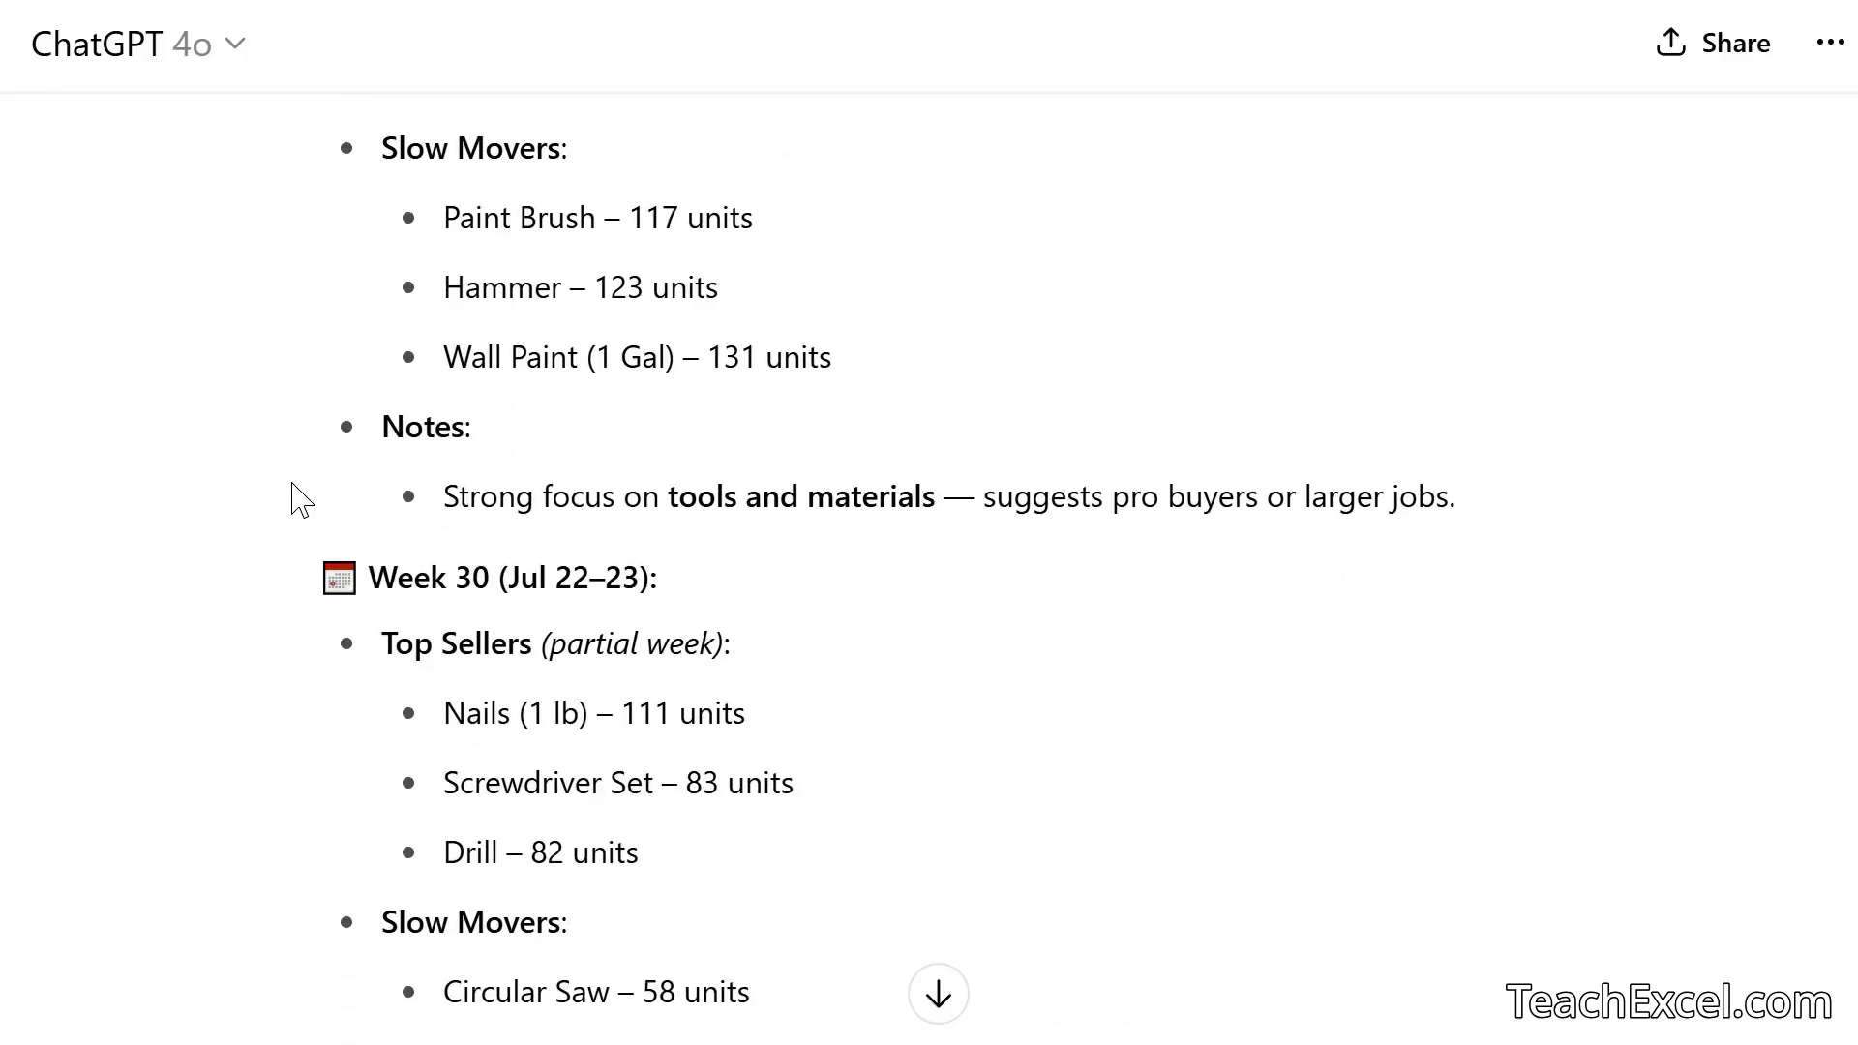
pyautogui.scroll(-3, 300, 498)
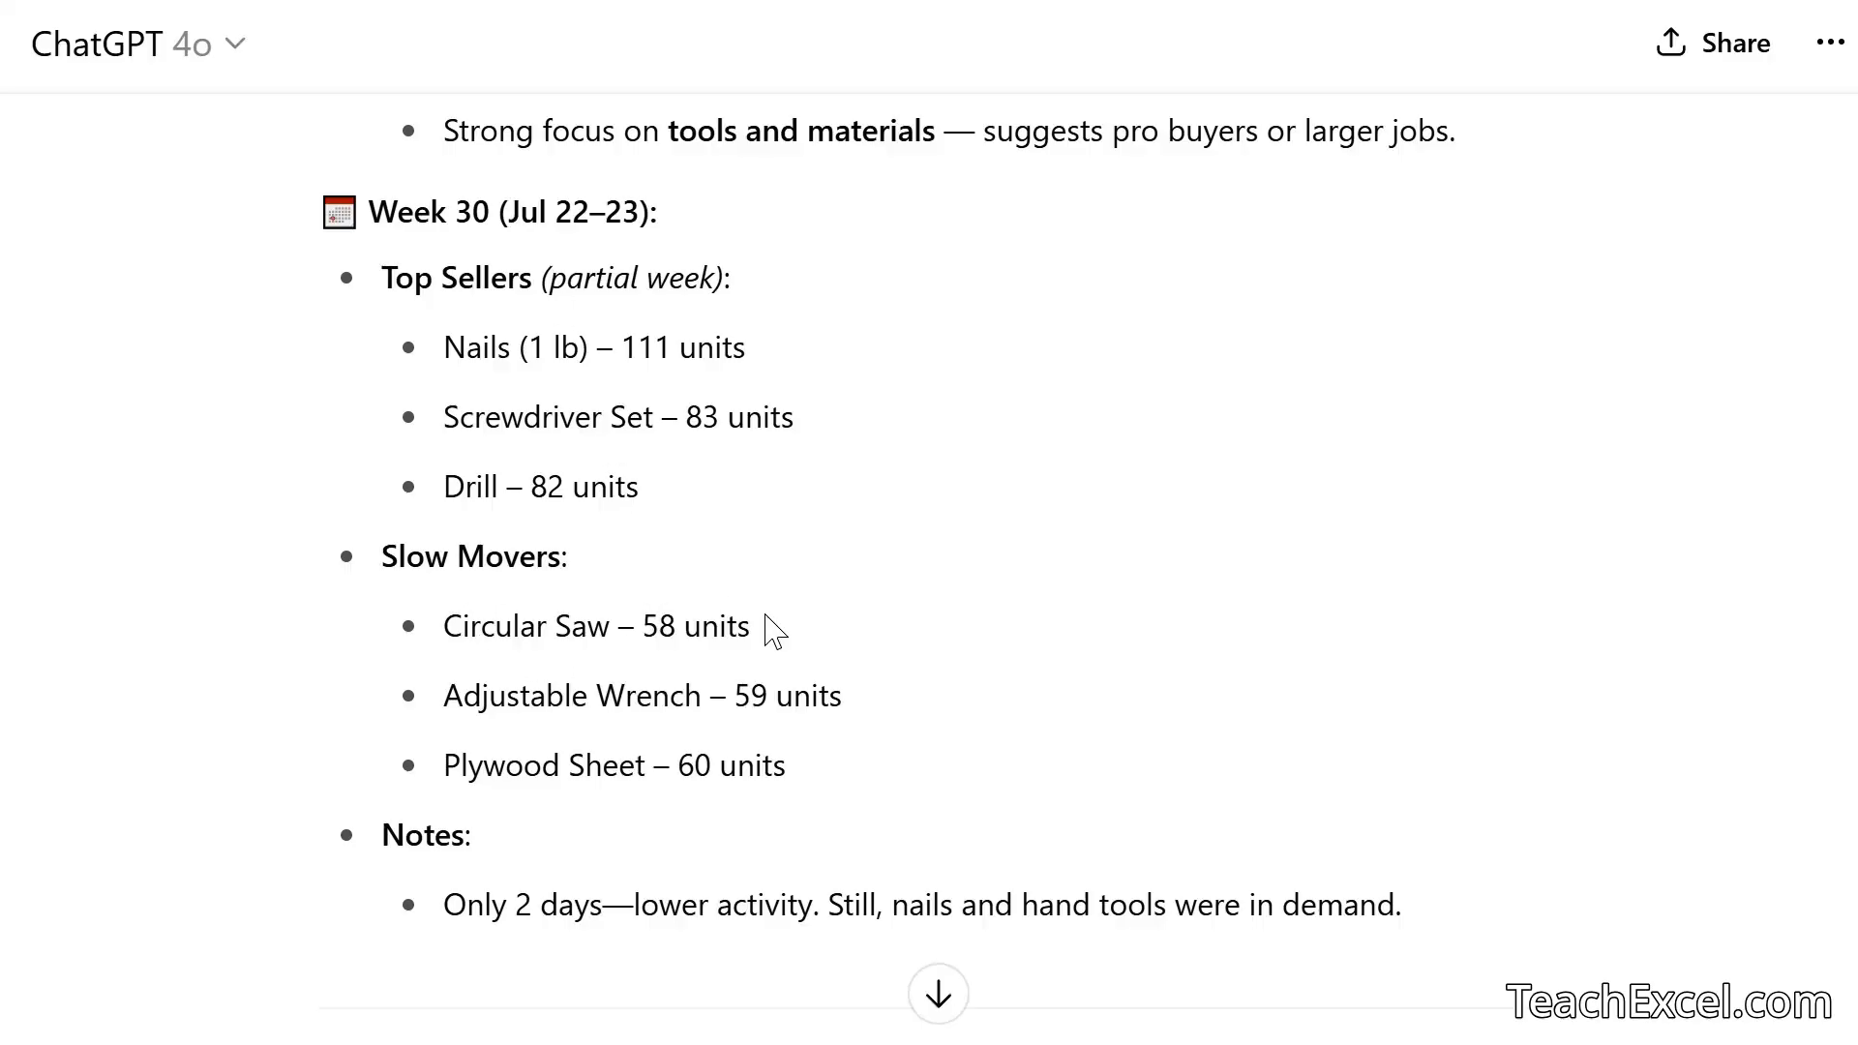
# Recheck the Week 29 top sellers and slow movers against Week 30, and read the report's Suggestions section
pyautogui.scroll(8, 330, 619)
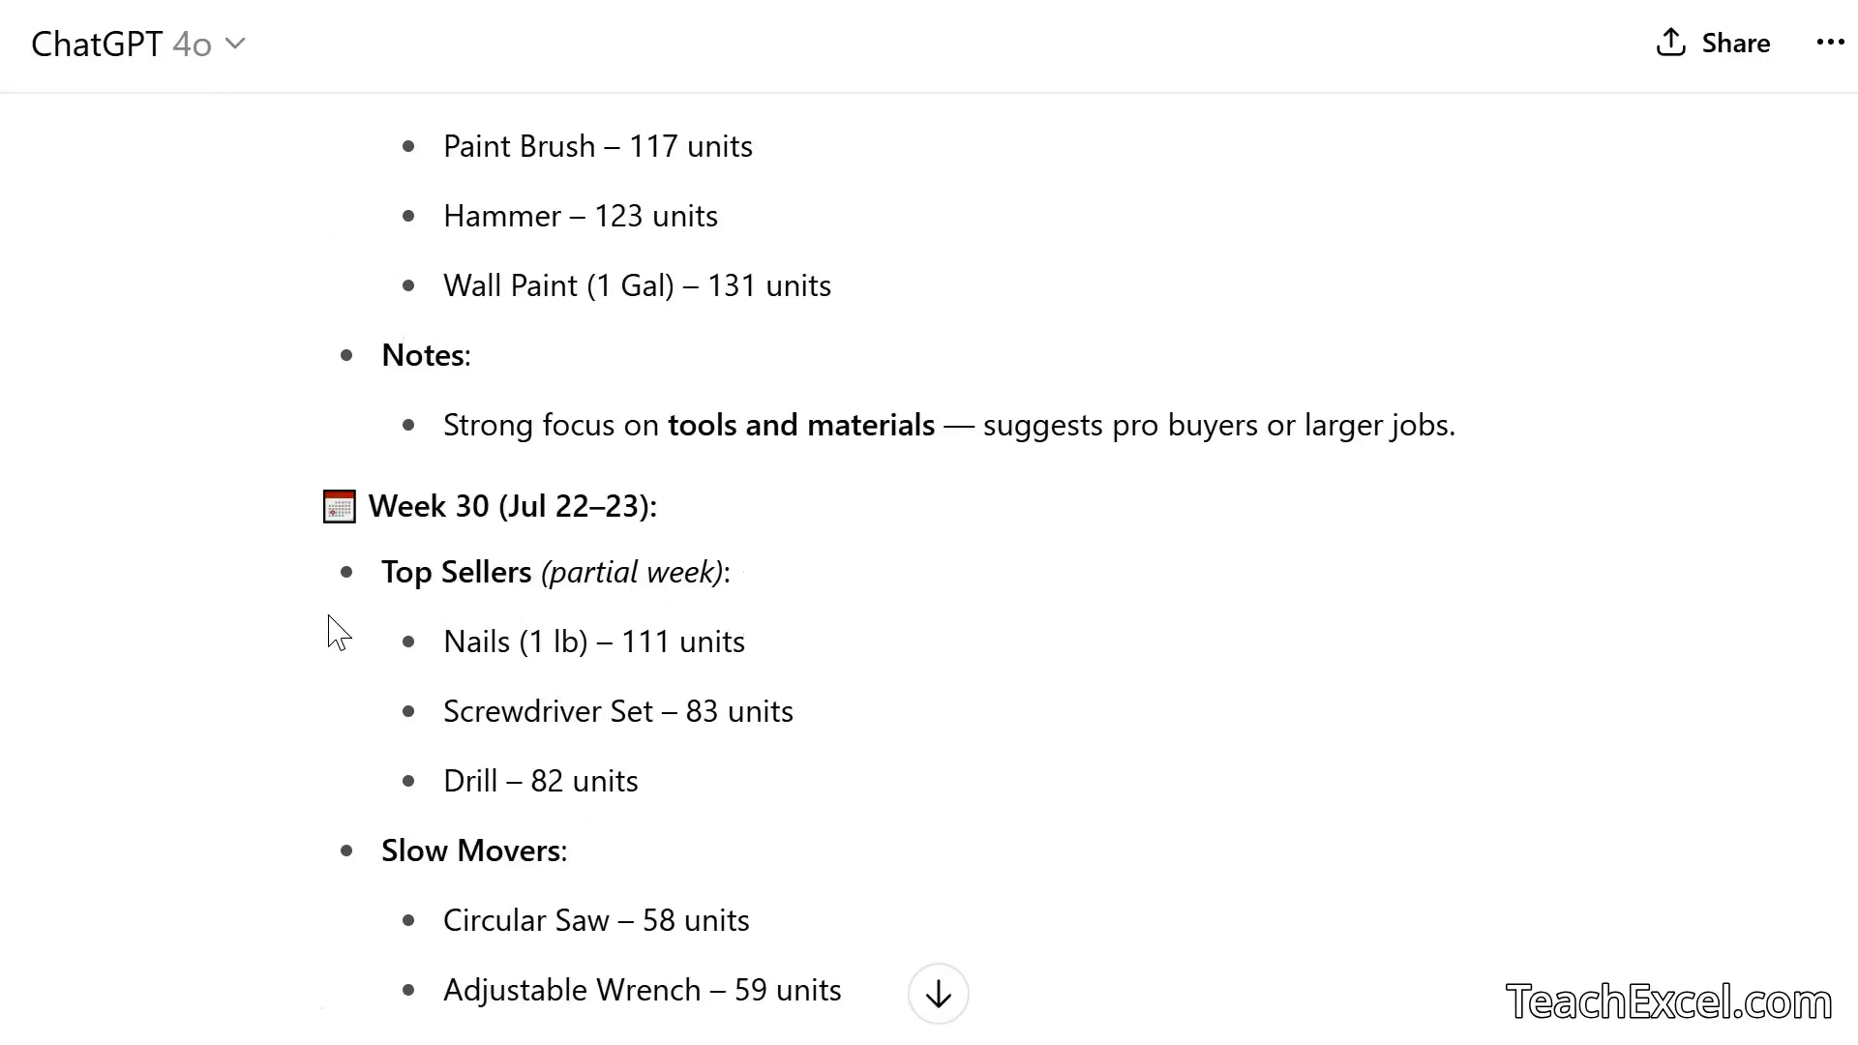
pyautogui.scroll(1, 330, 631)
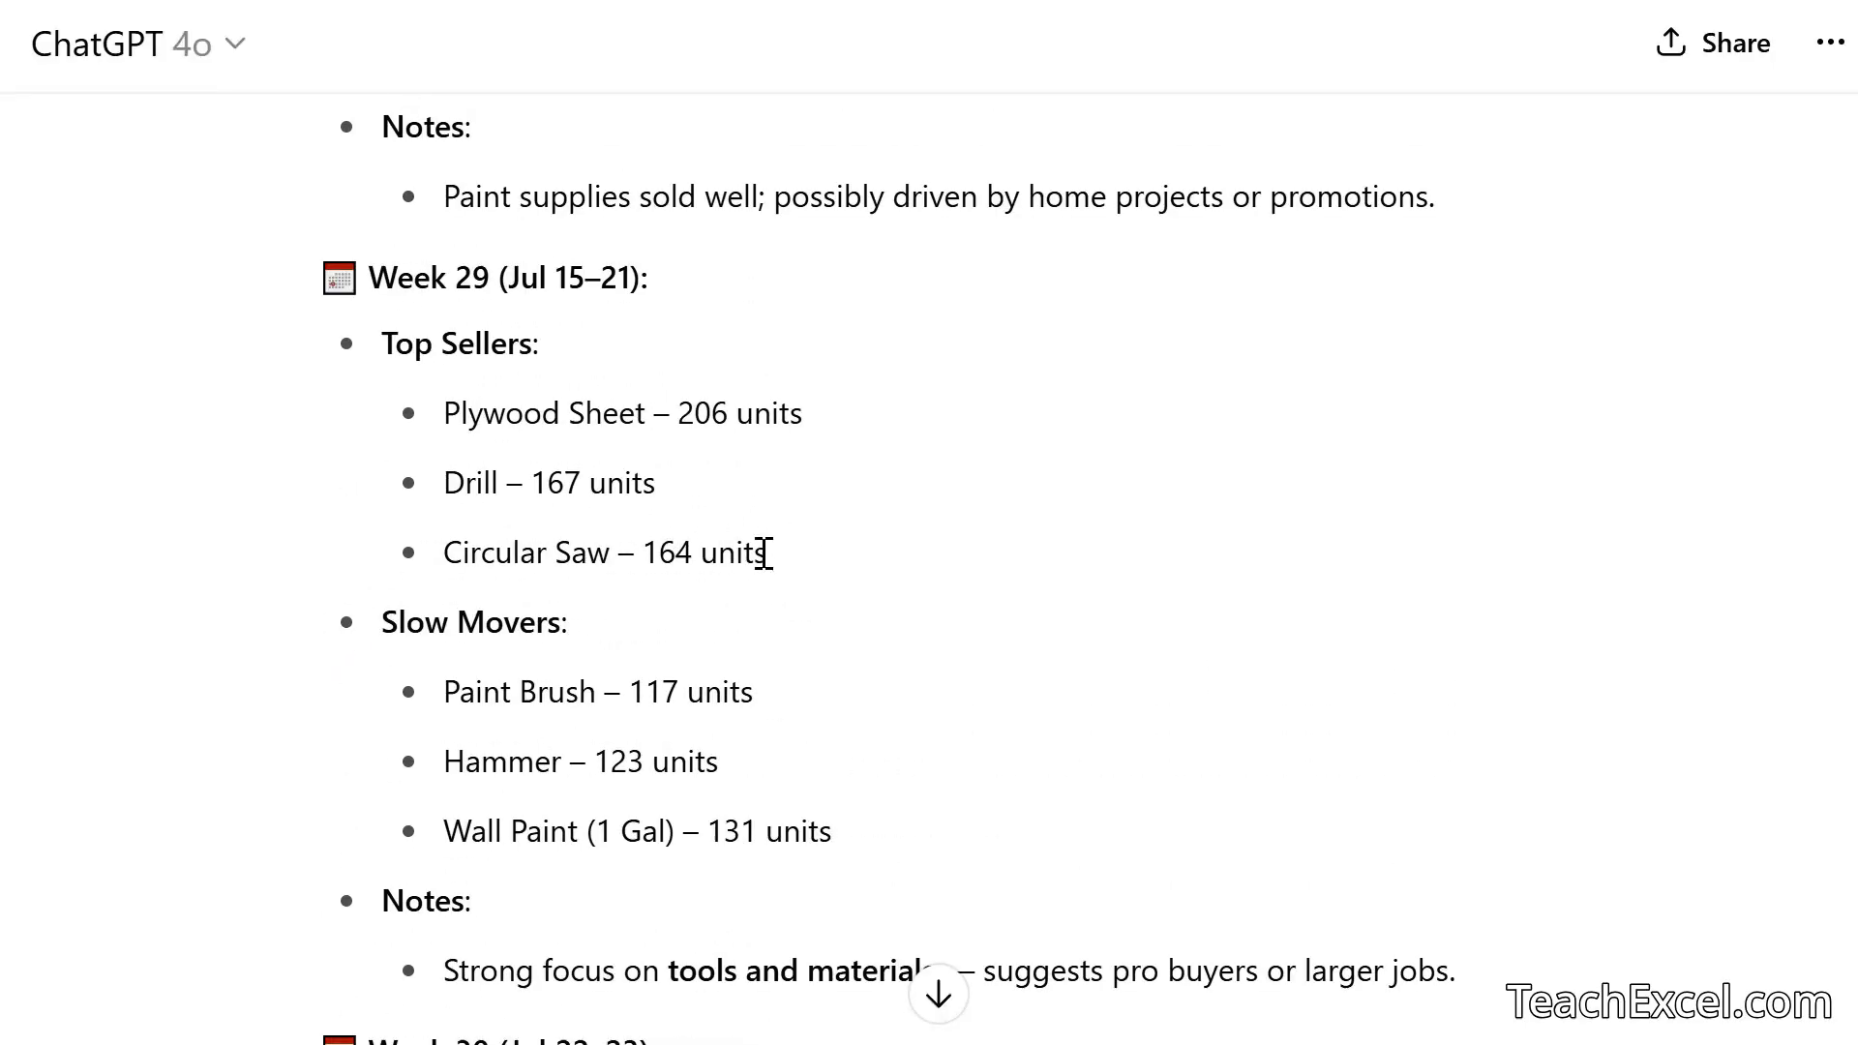
pyautogui.scroll(-13, 779, 571)
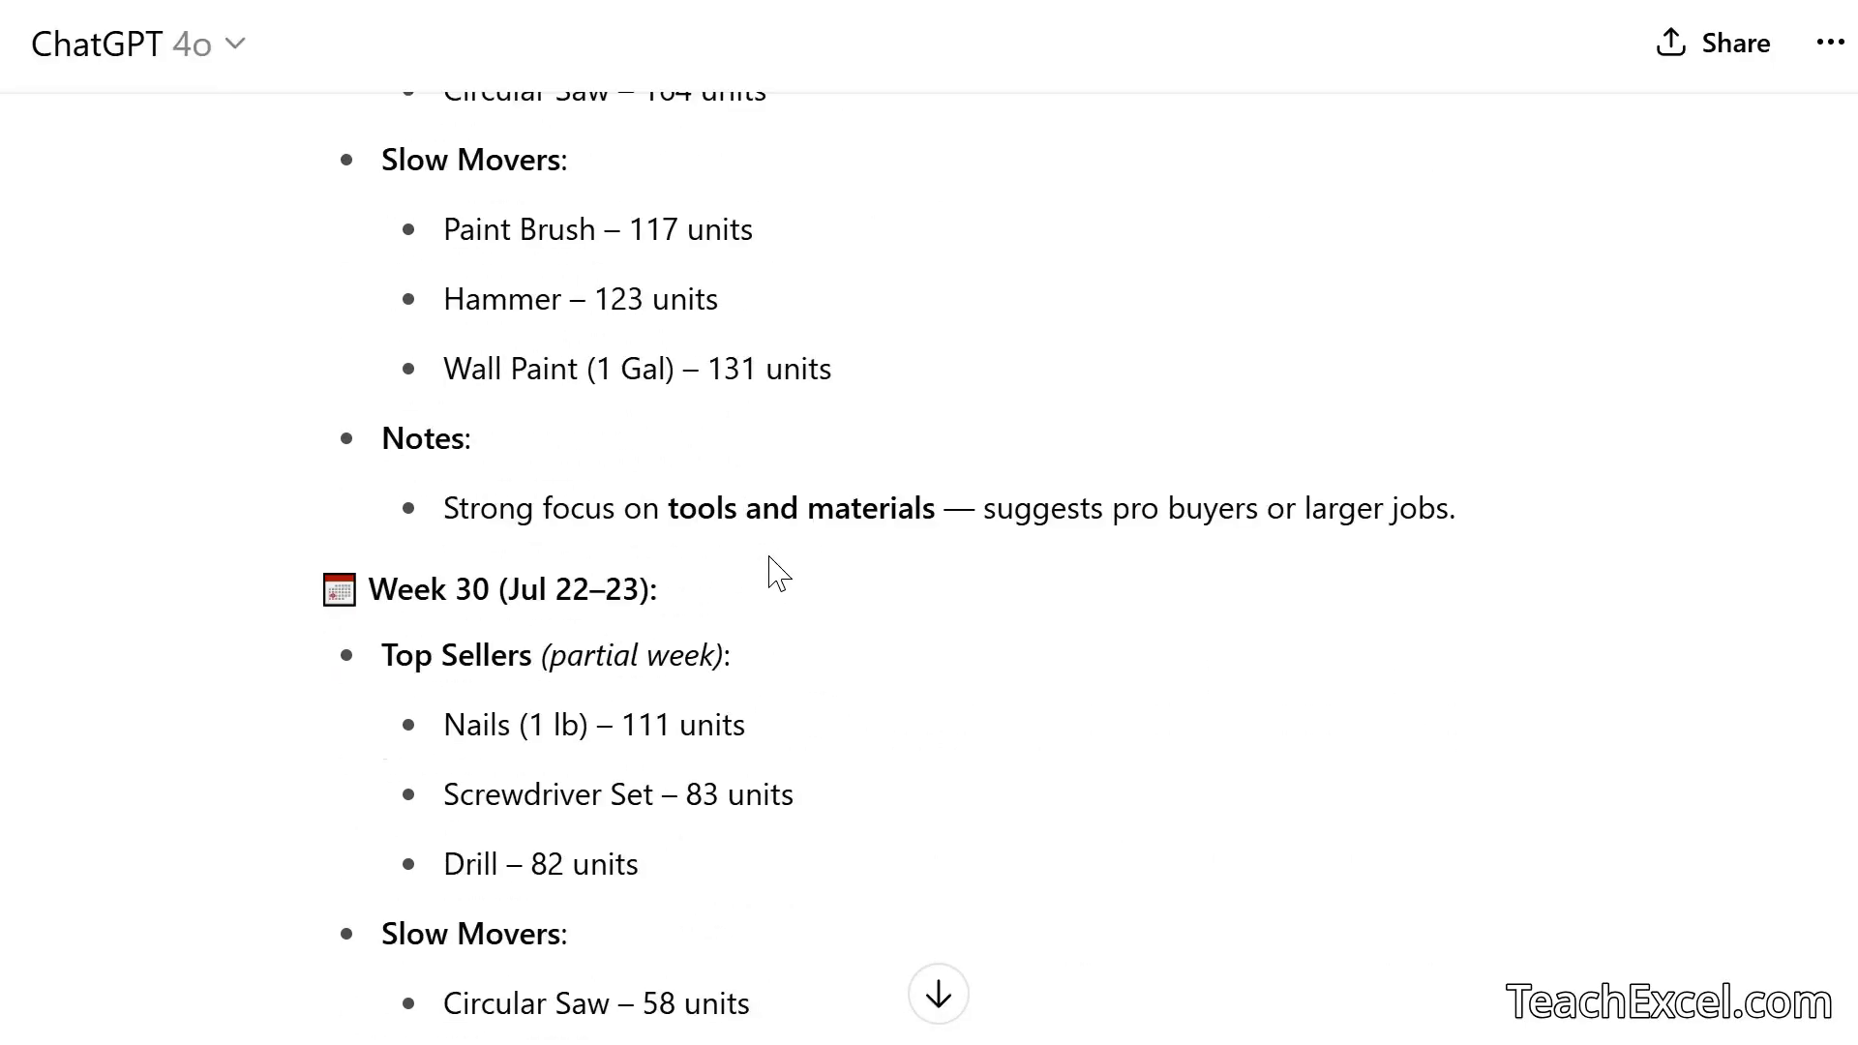
pyautogui.scroll(-3, 779, 571)
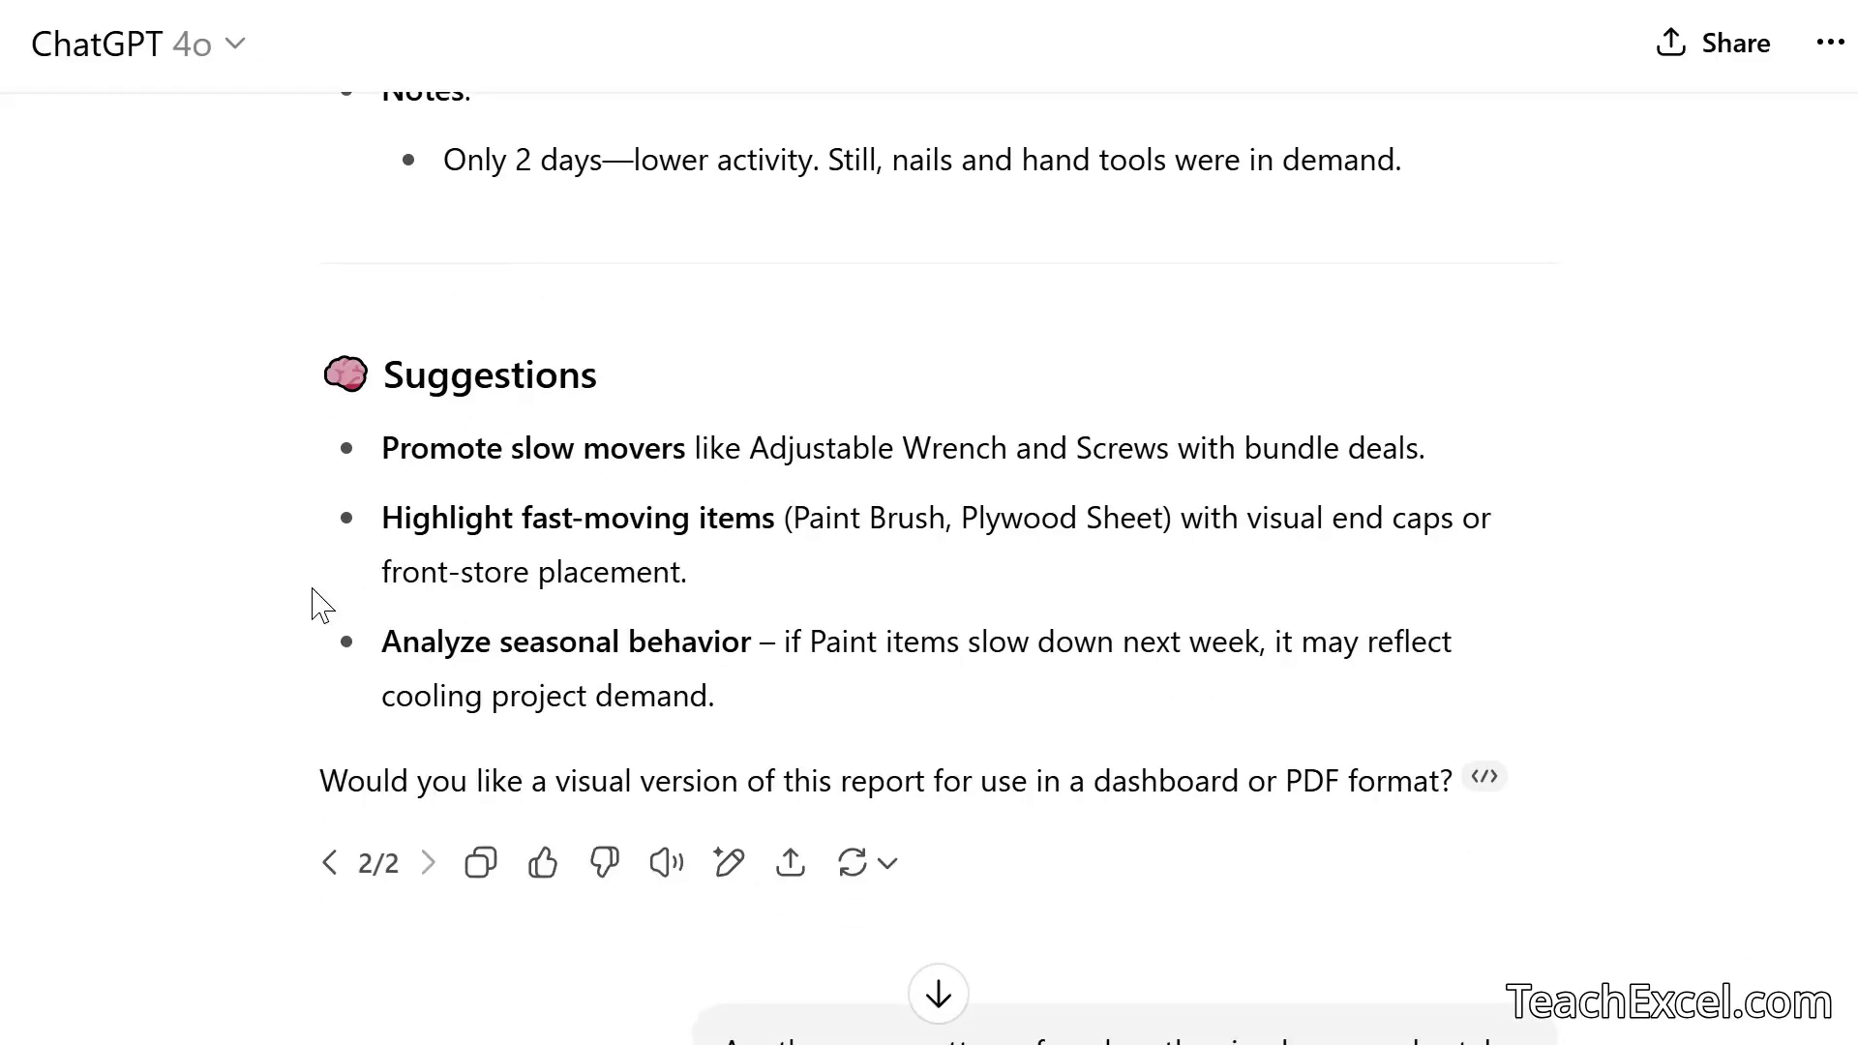
# Switch the Circular Saw Sales By Hour Of Day chart to its interactive version and inspect the highest point
pyautogui.scroll(-7, 320, 603)
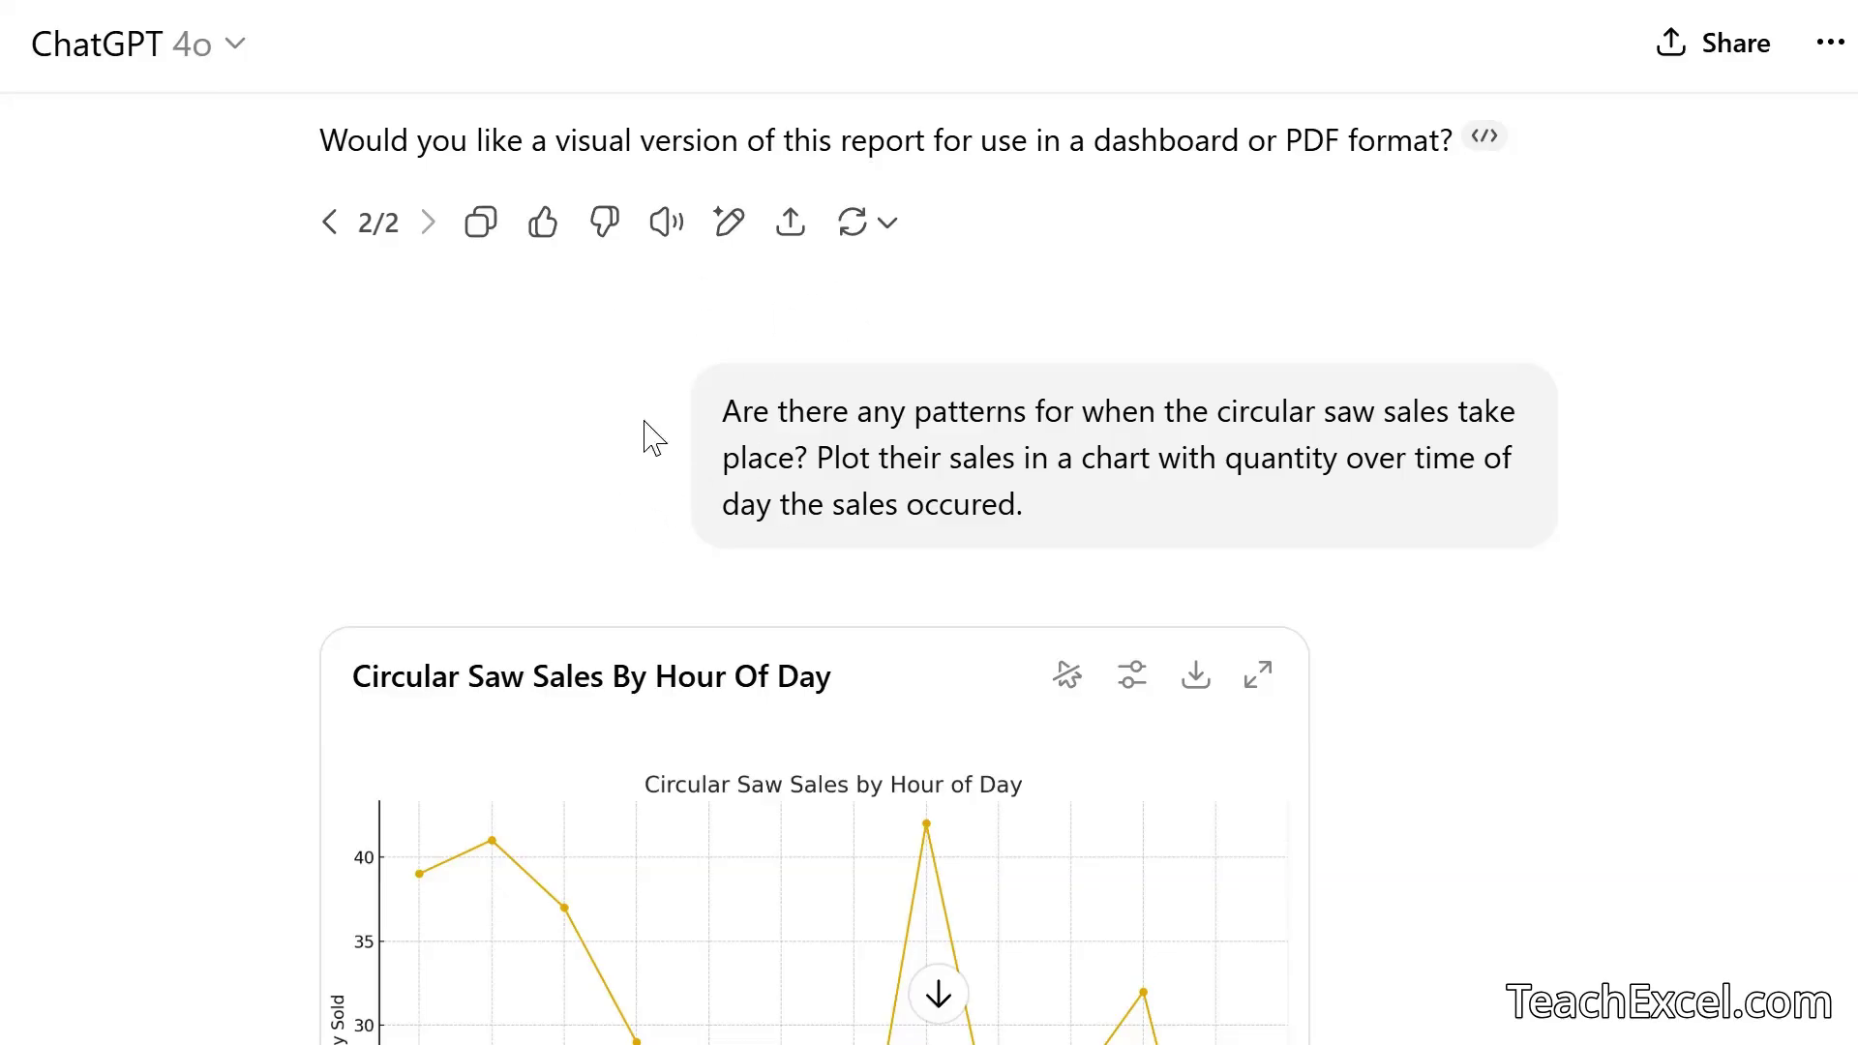
pyautogui.scroll(-4, 222, 624)
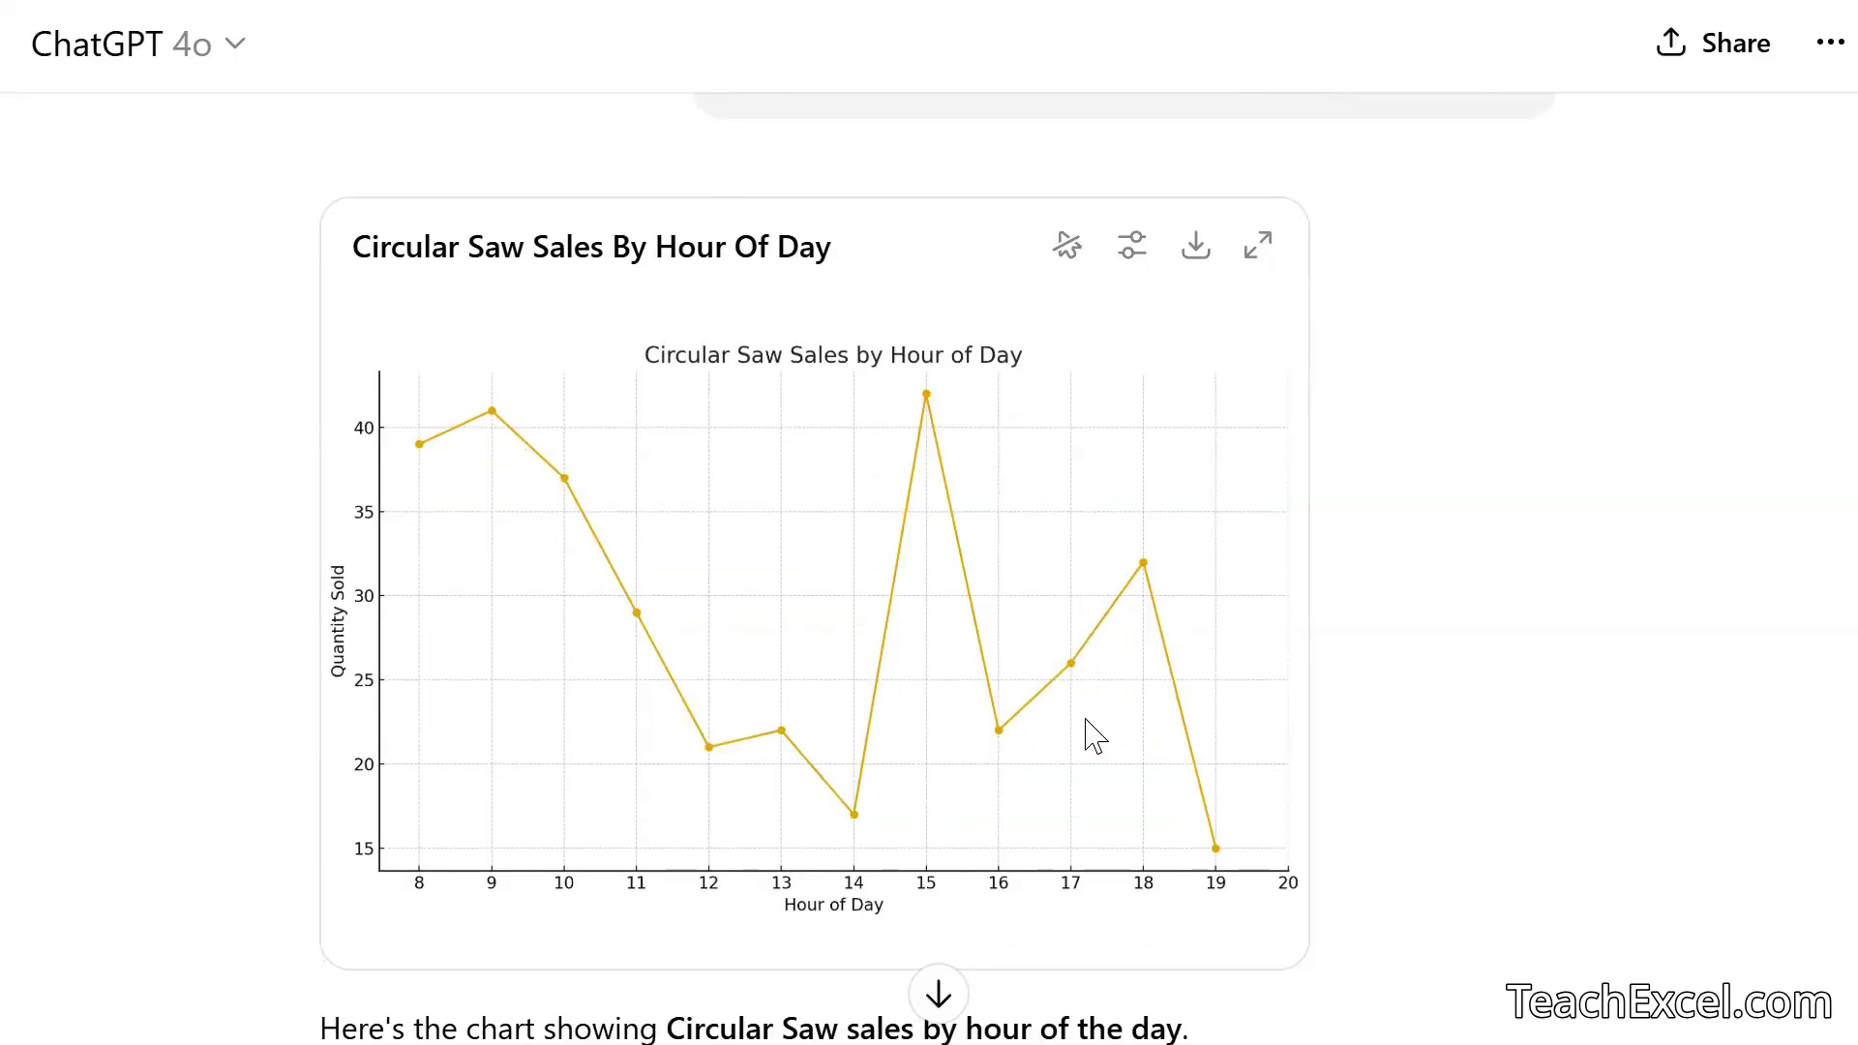
pyautogui.click(1067, 247)
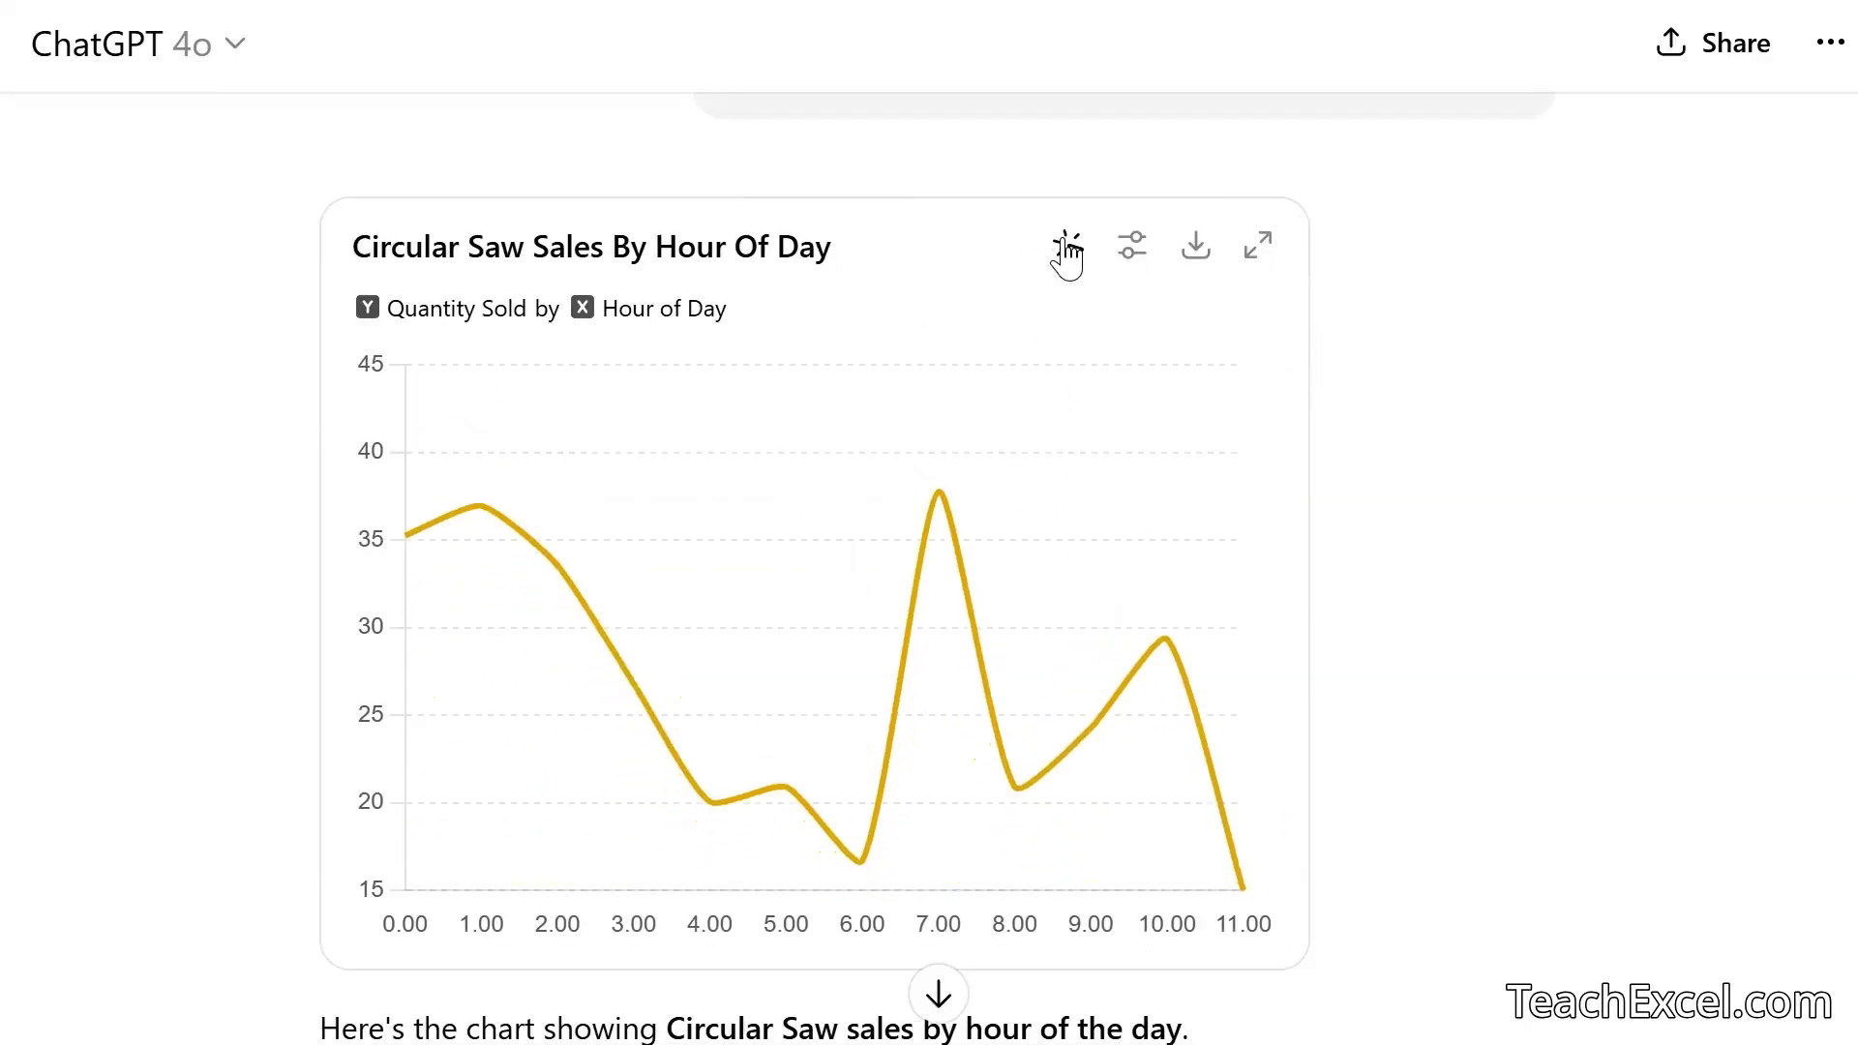
pyautogui.moveTo(936, 420)
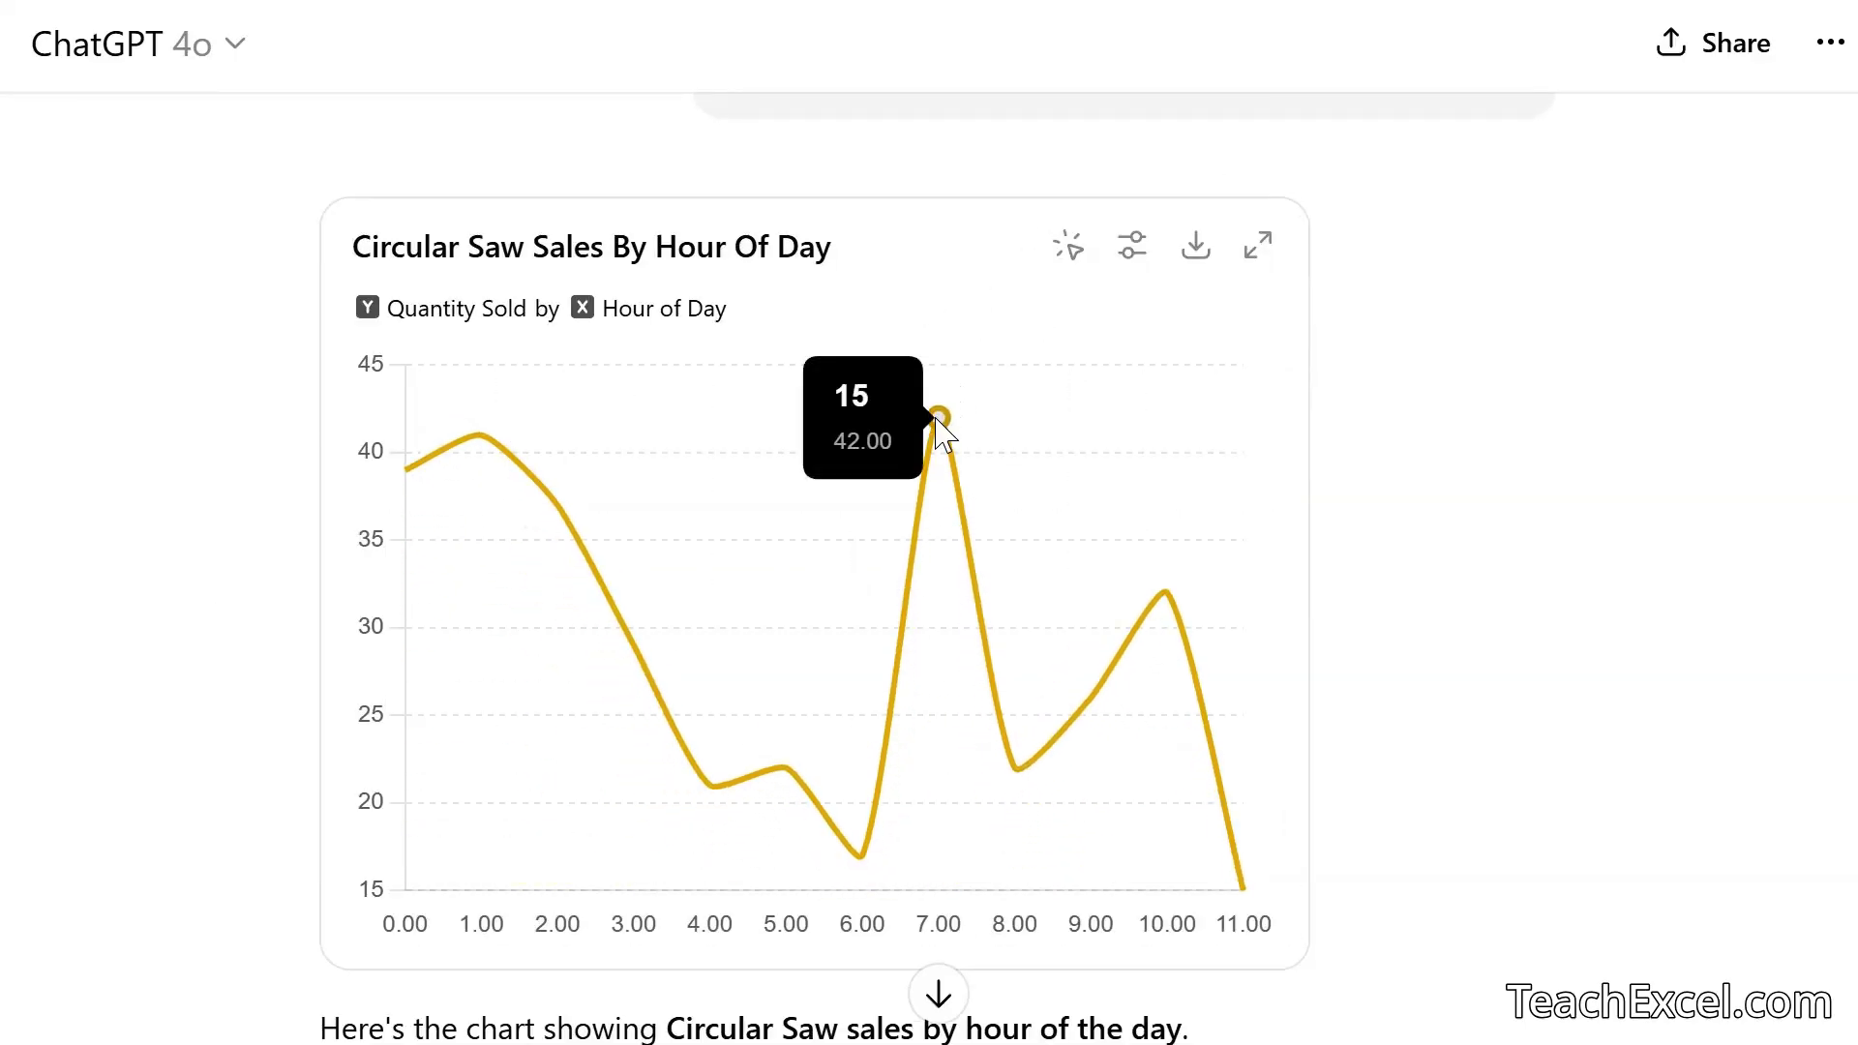
# Read the observations and interpretation of the circular saw sales by hour of the day
pyautogui.scroll(-9, 1000, 365)
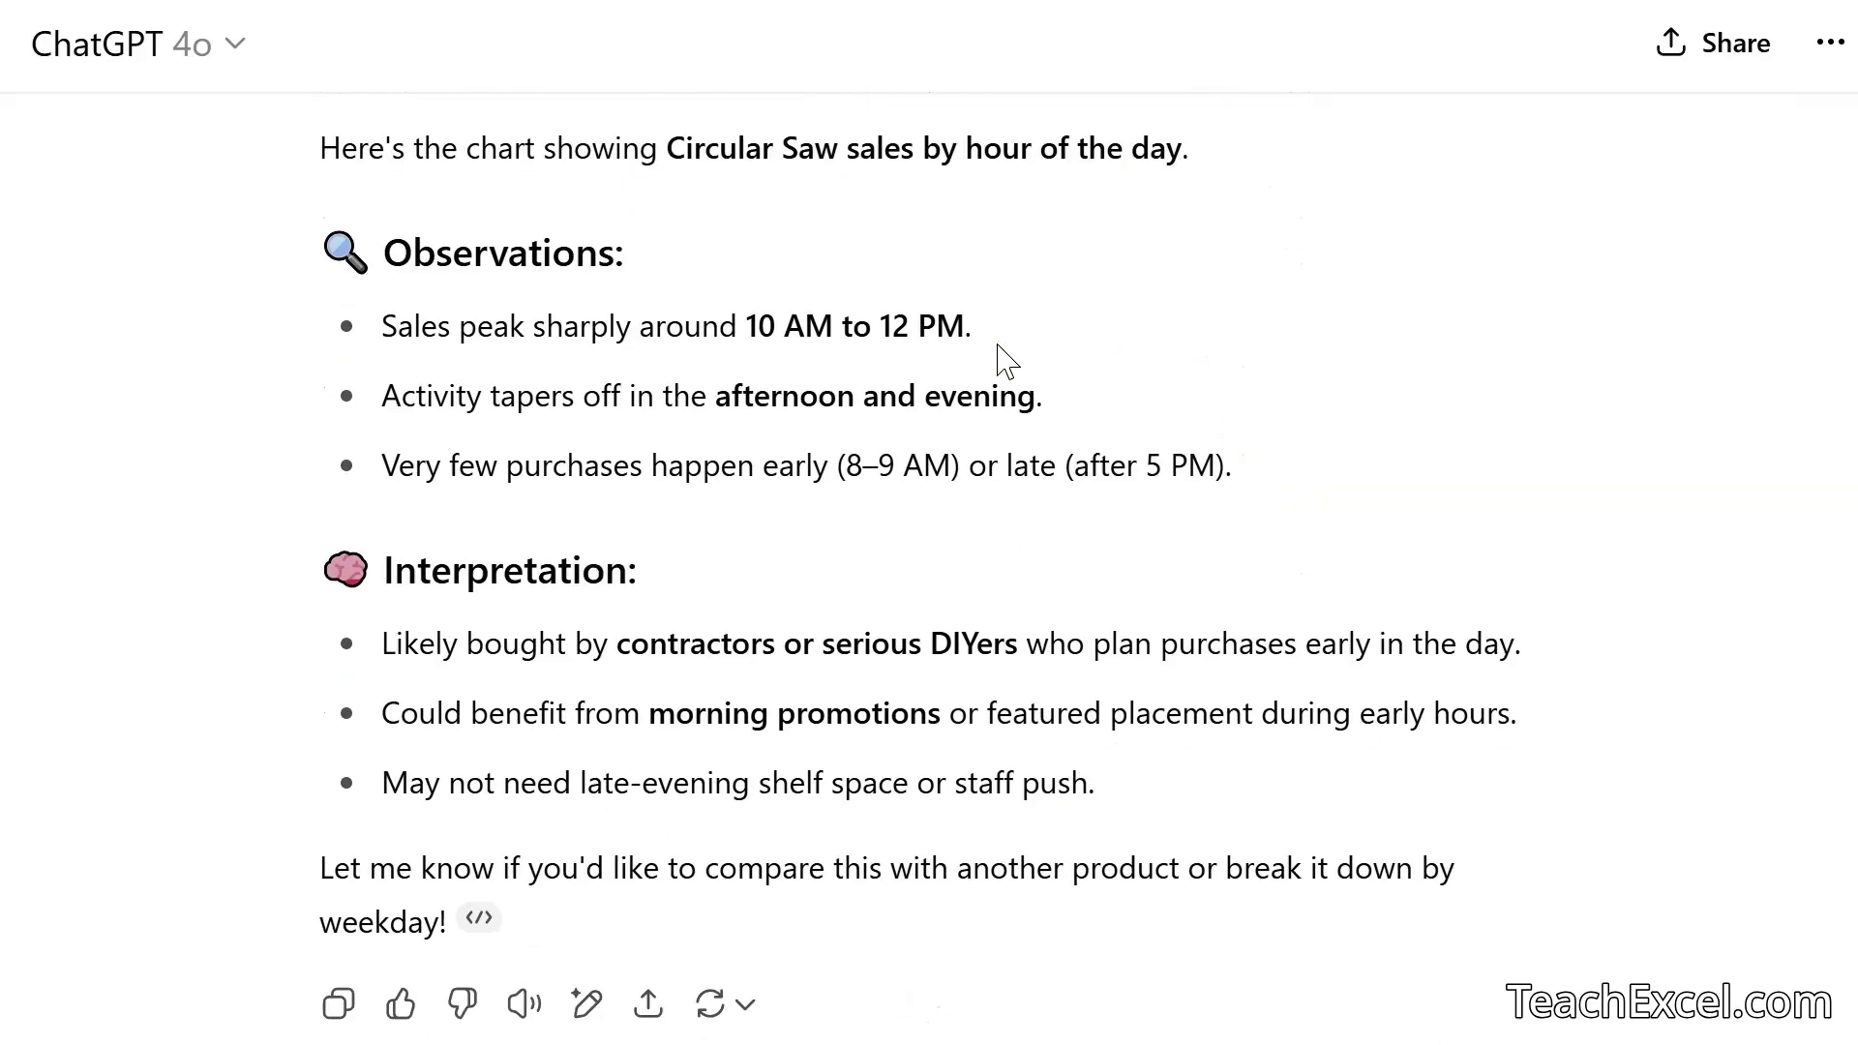
pyautogui.scroll(-2, 289, 533)
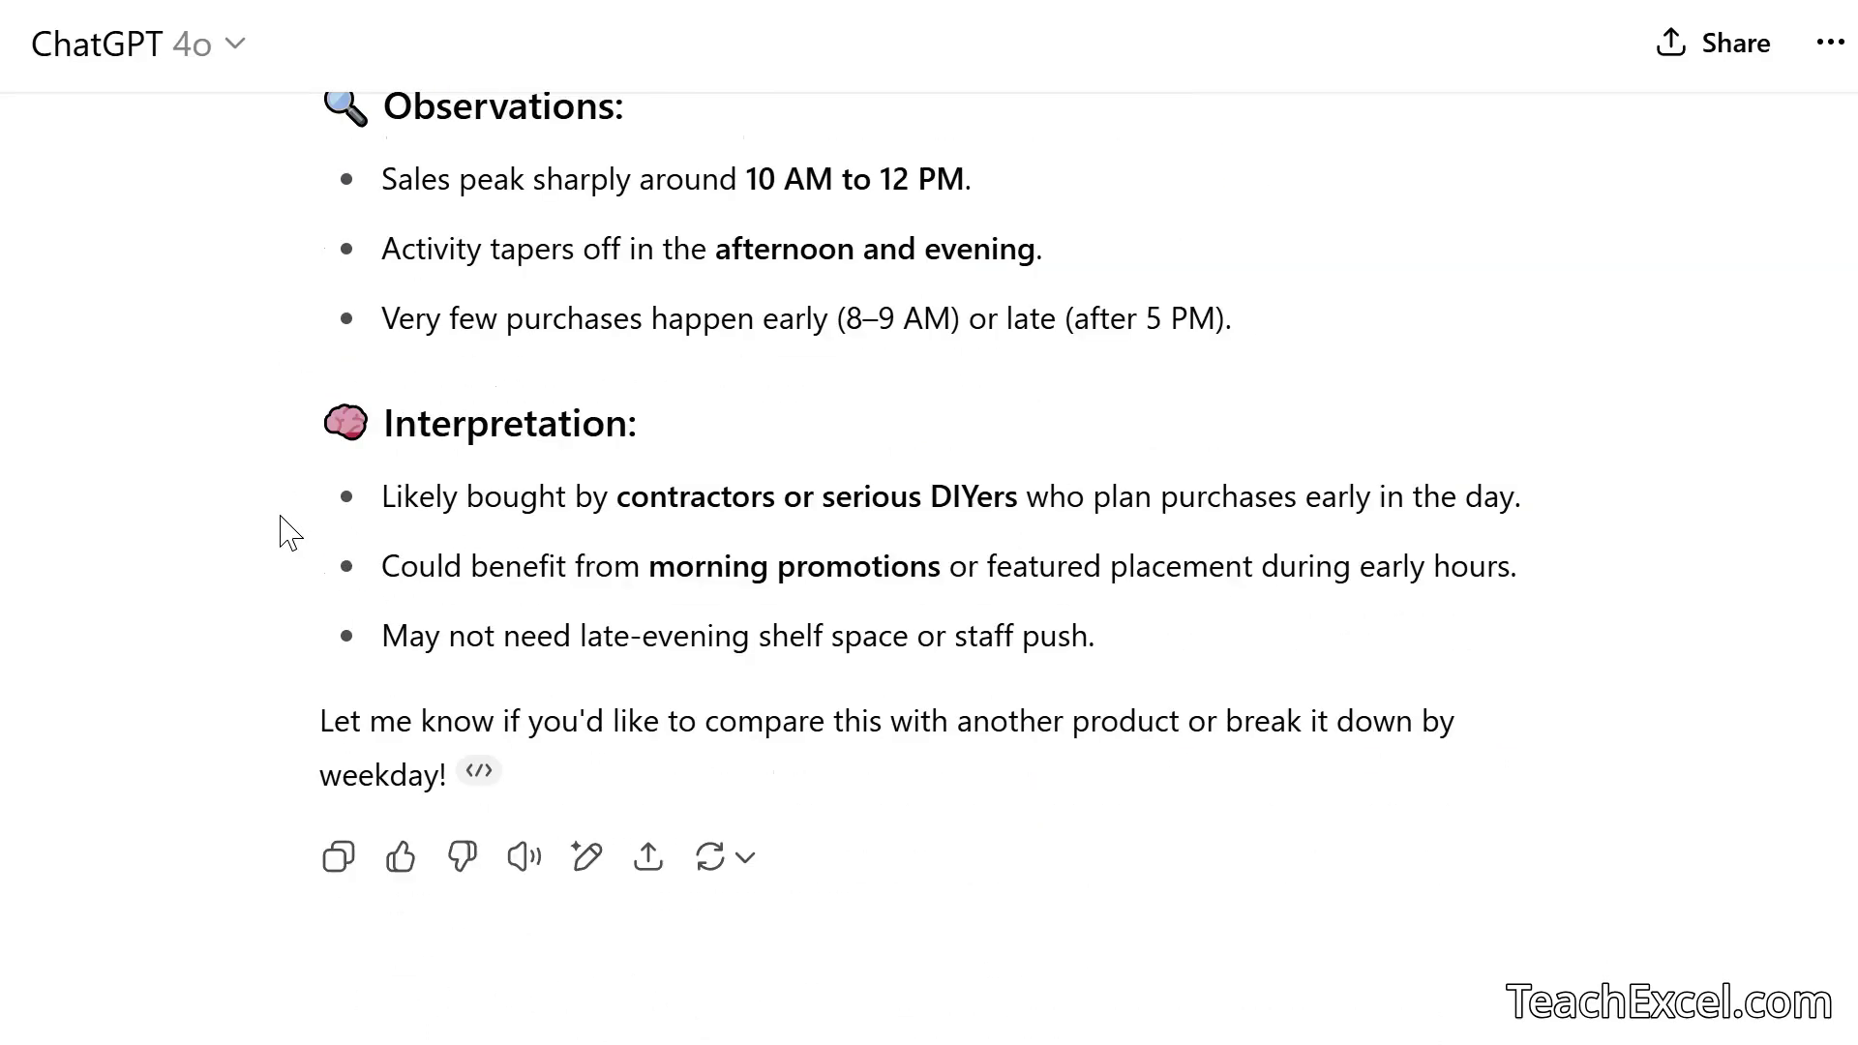
pyautogui.scroll(1, 289, 534)
pyautogui.scroll(-1, 289, 533)
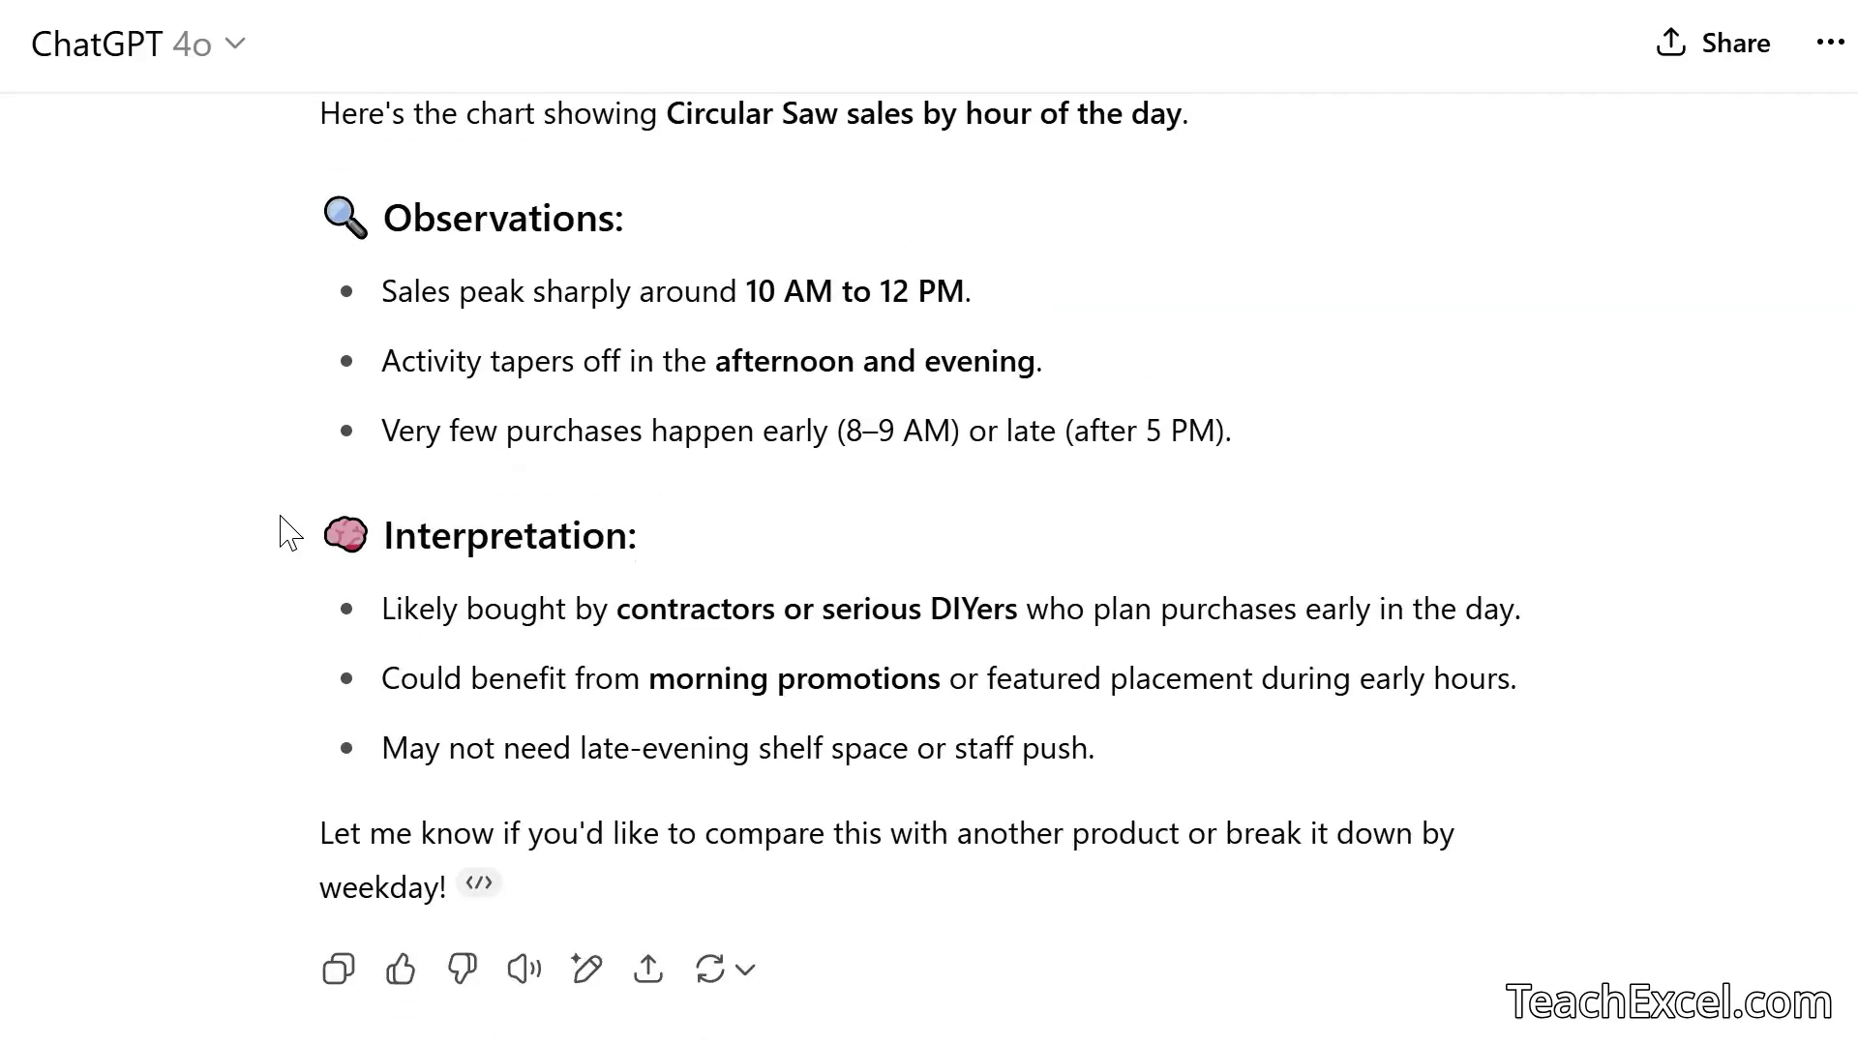
# Check the written observations against the interactive circular saw chart, inspecting its main peak, the dip after it and the following rise
pyautogui.scroll(10, 290, 534)
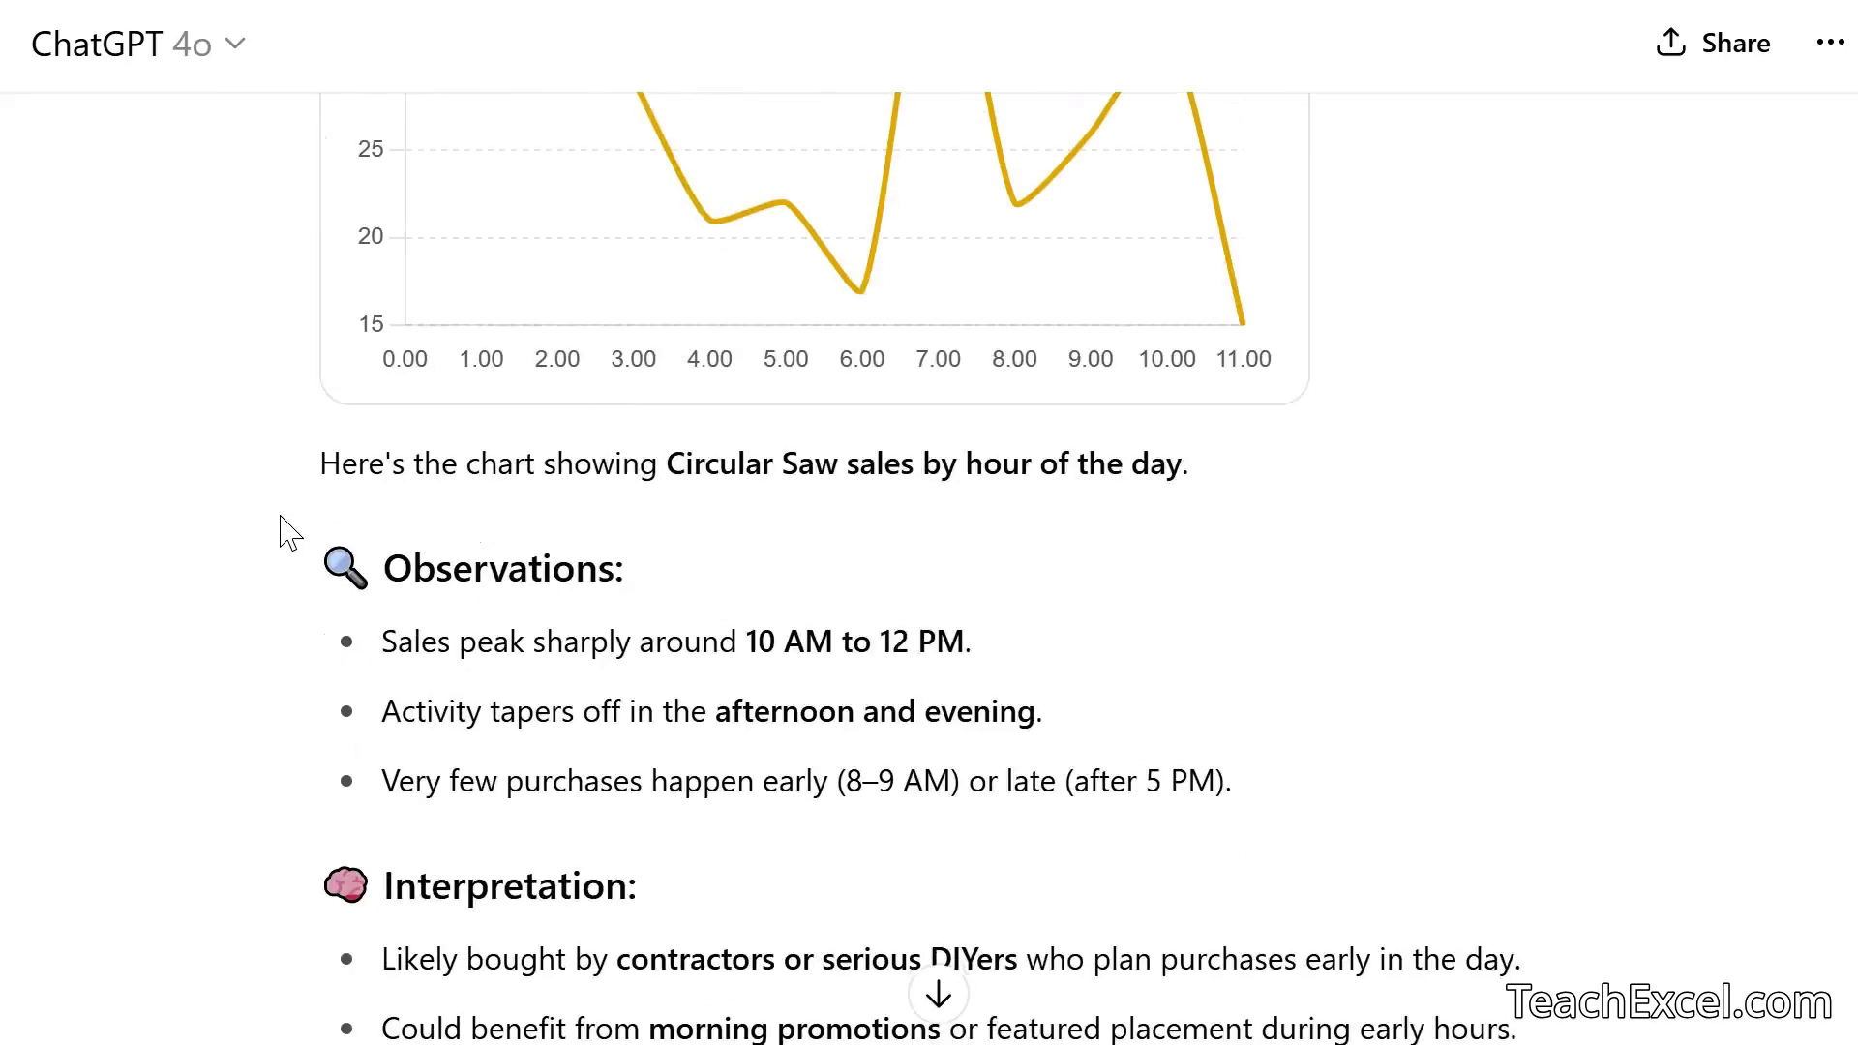
pyautogui.scroll(1, 289, 533)
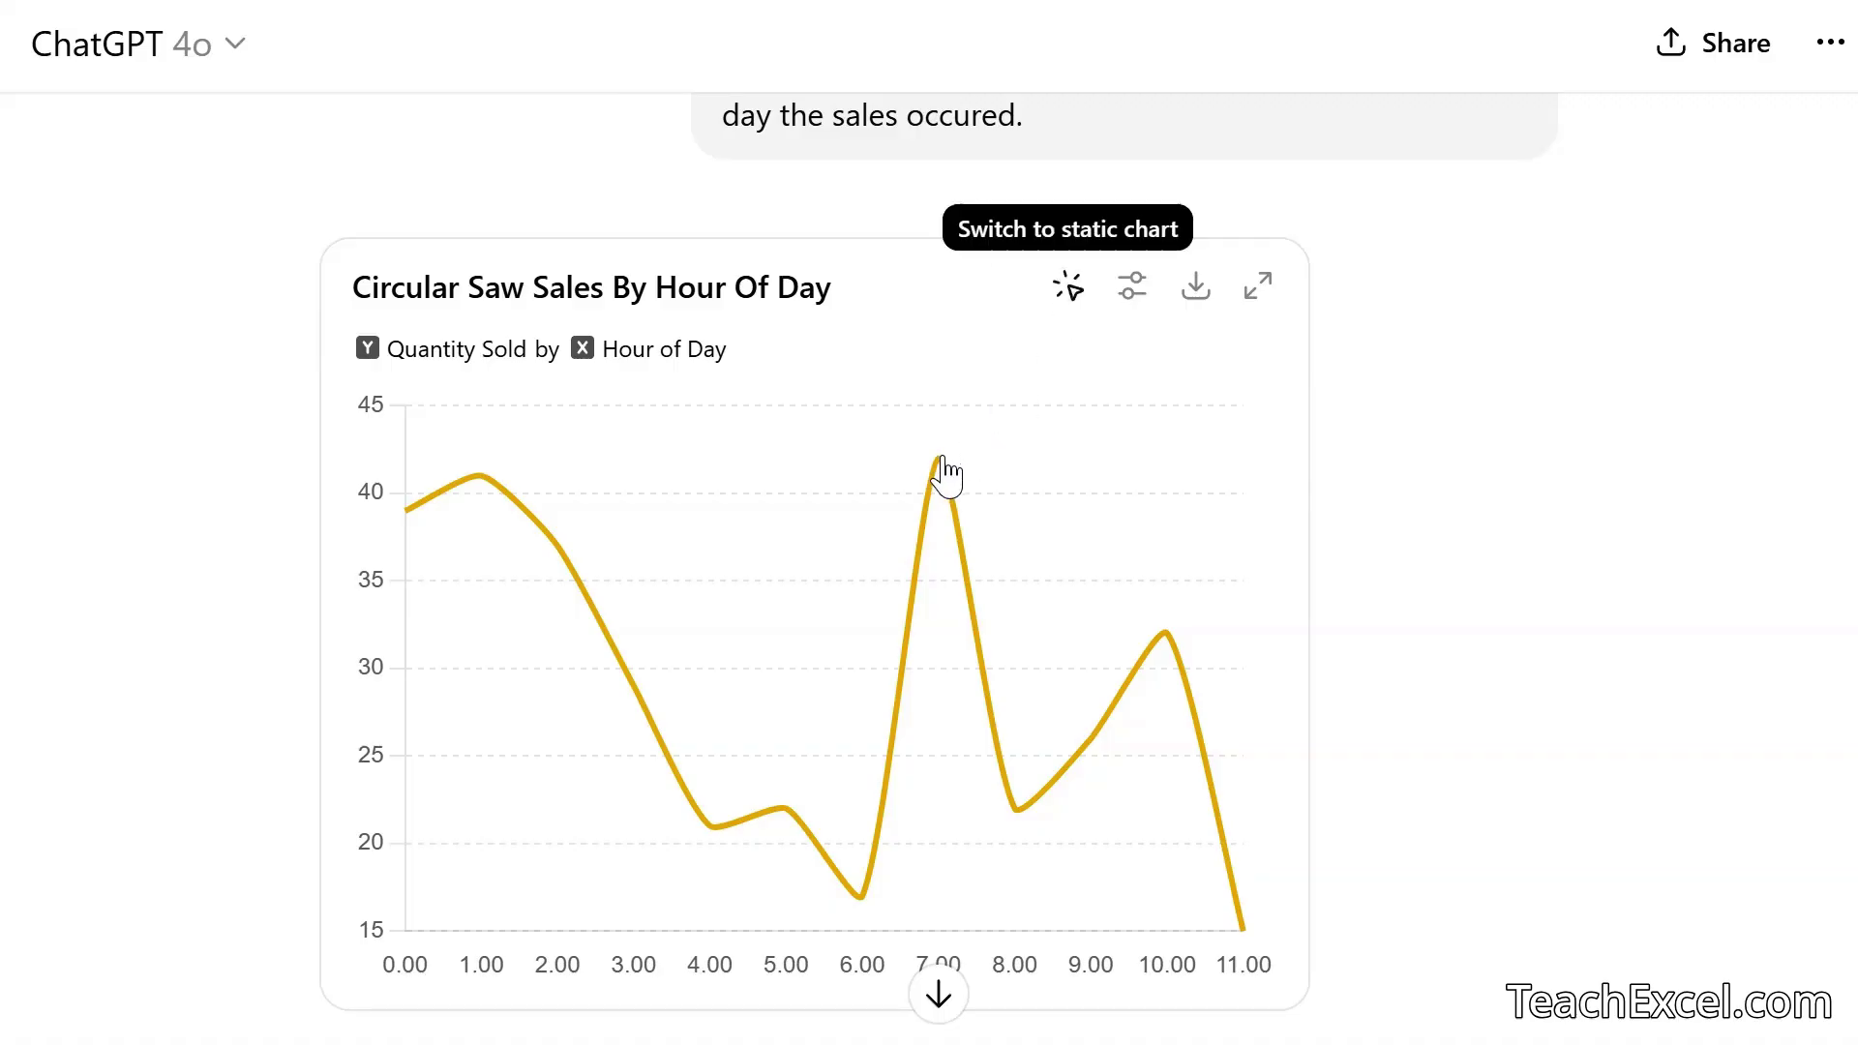
pyautogui.moveTo(1018, 823)
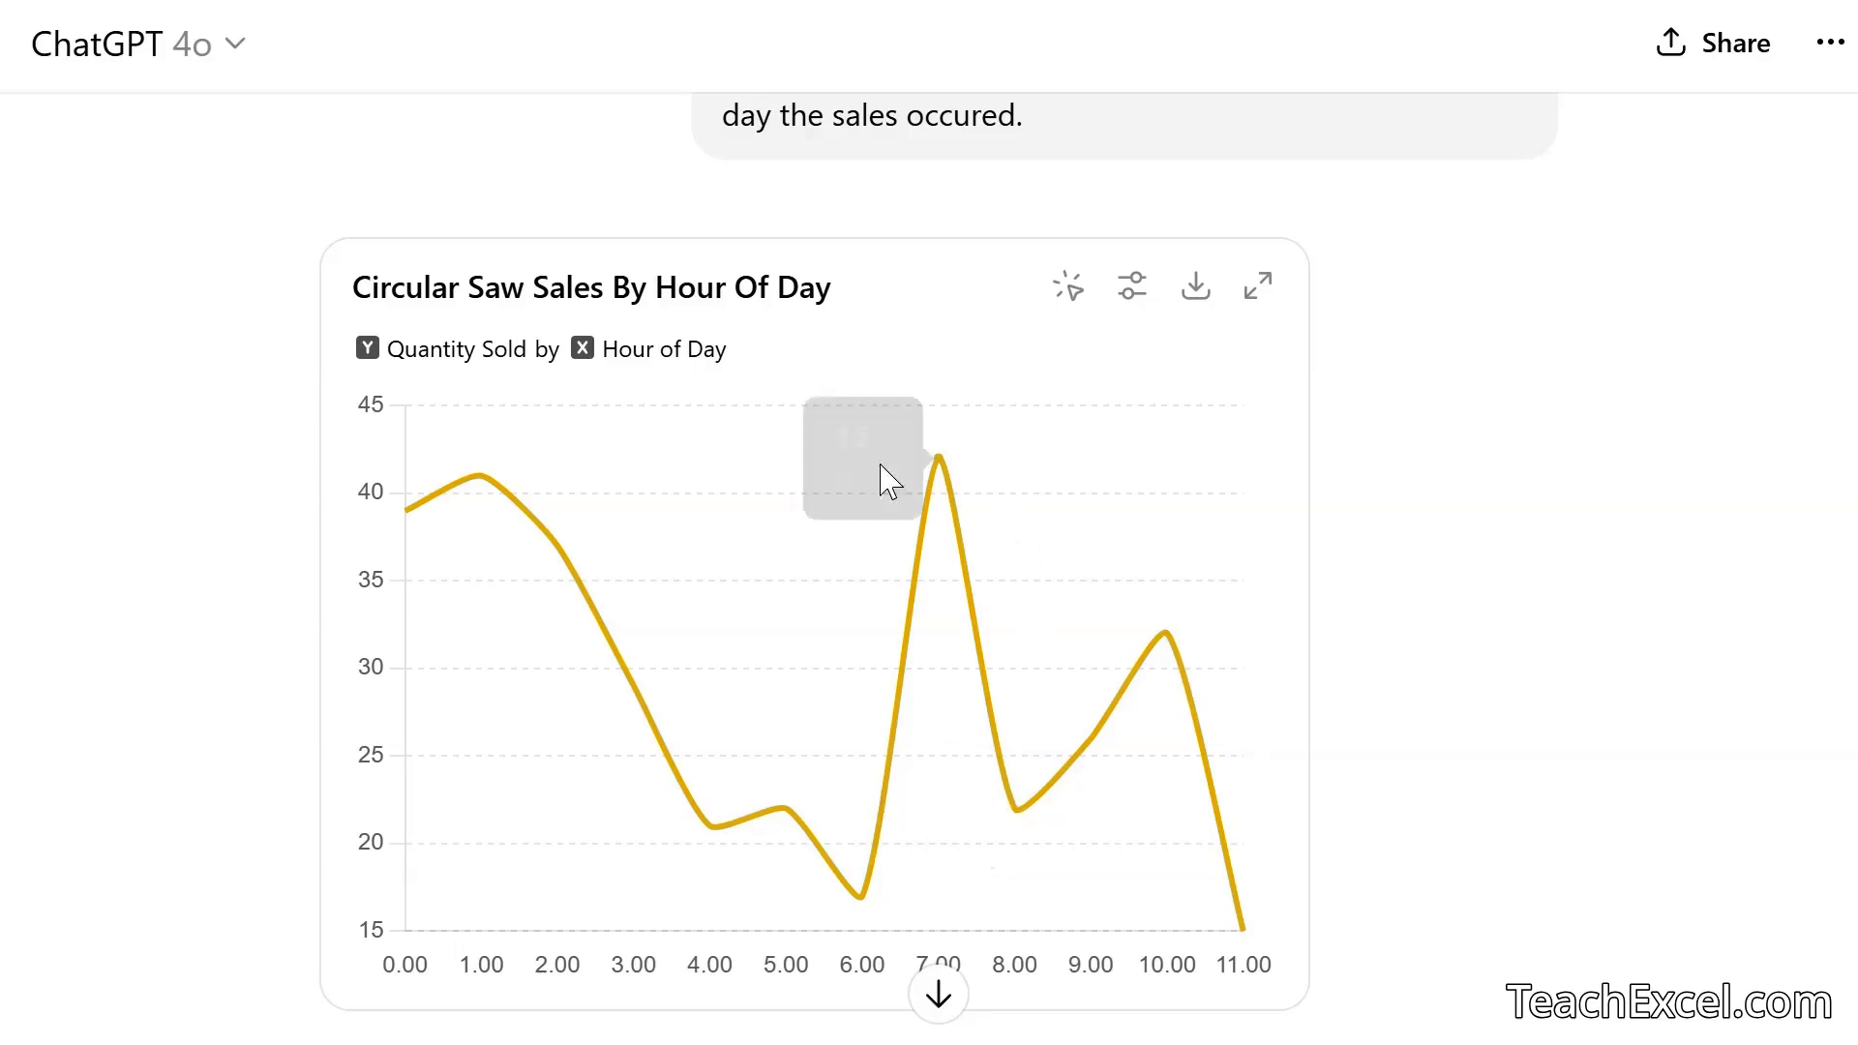
pyautogui.moveTo(1142, 668)
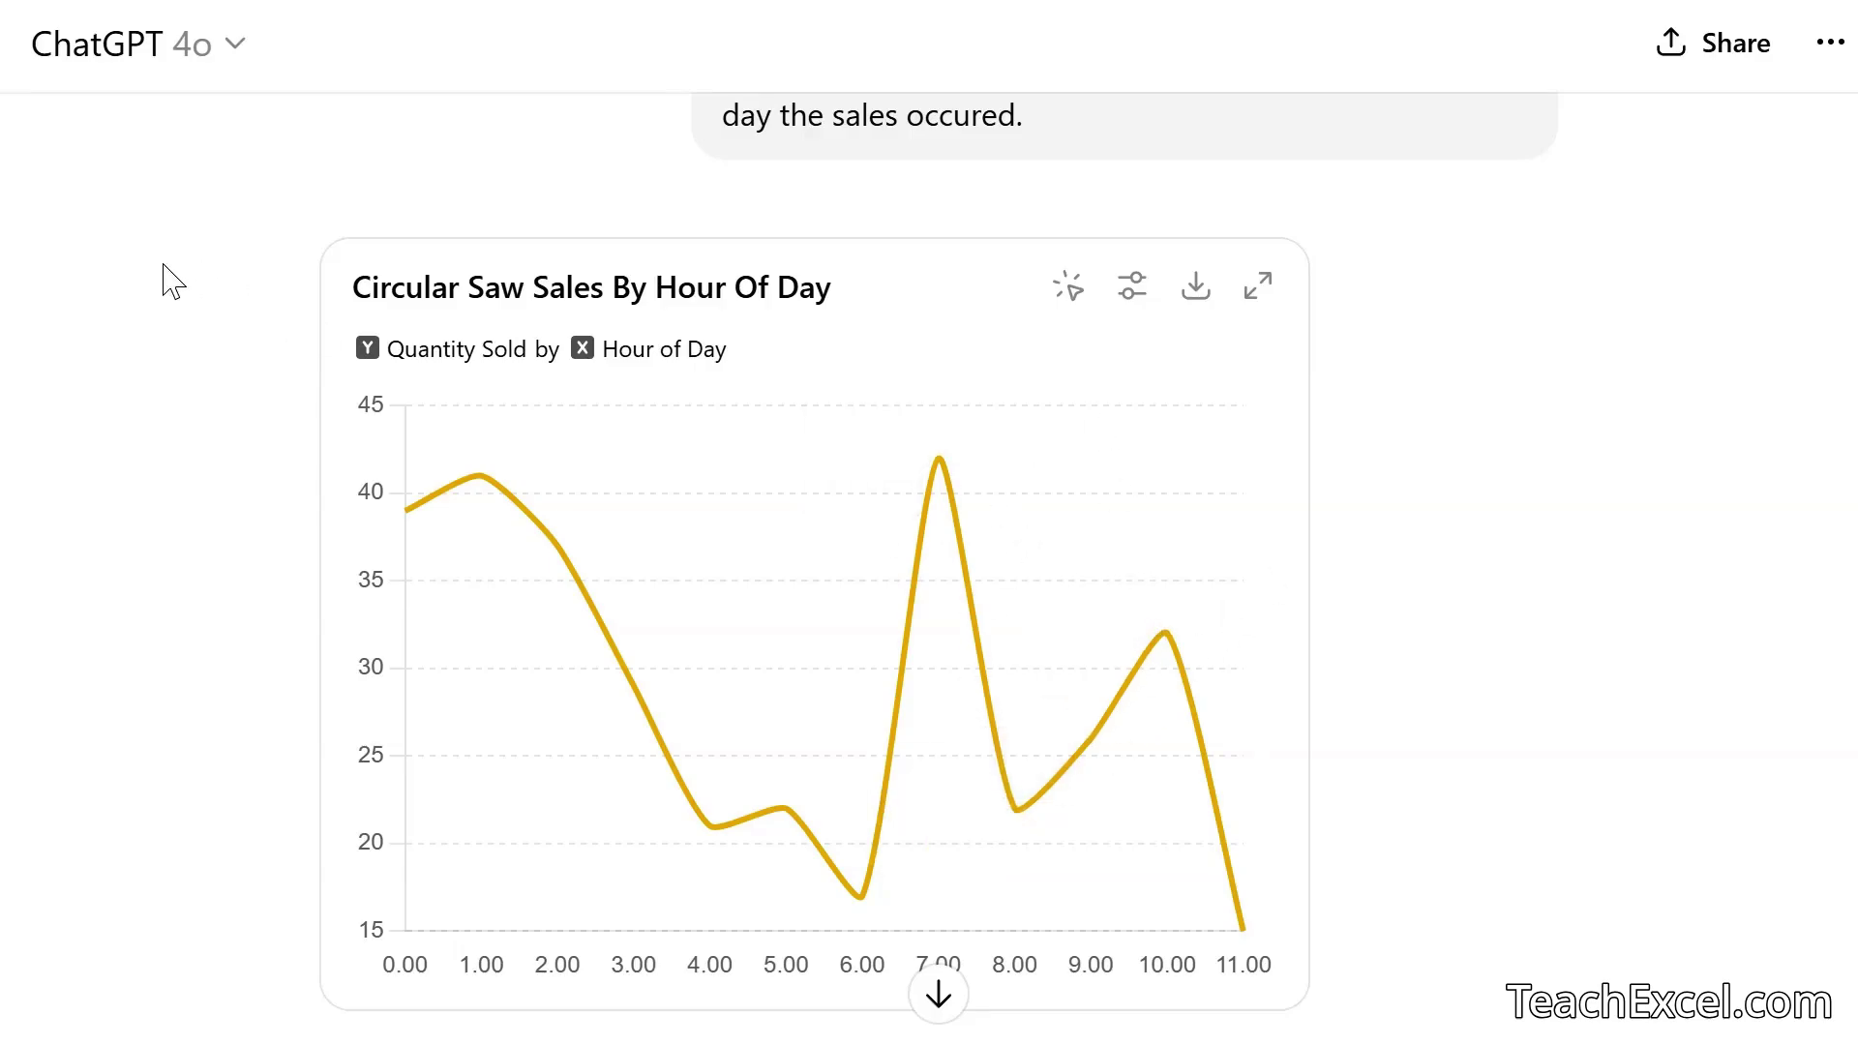